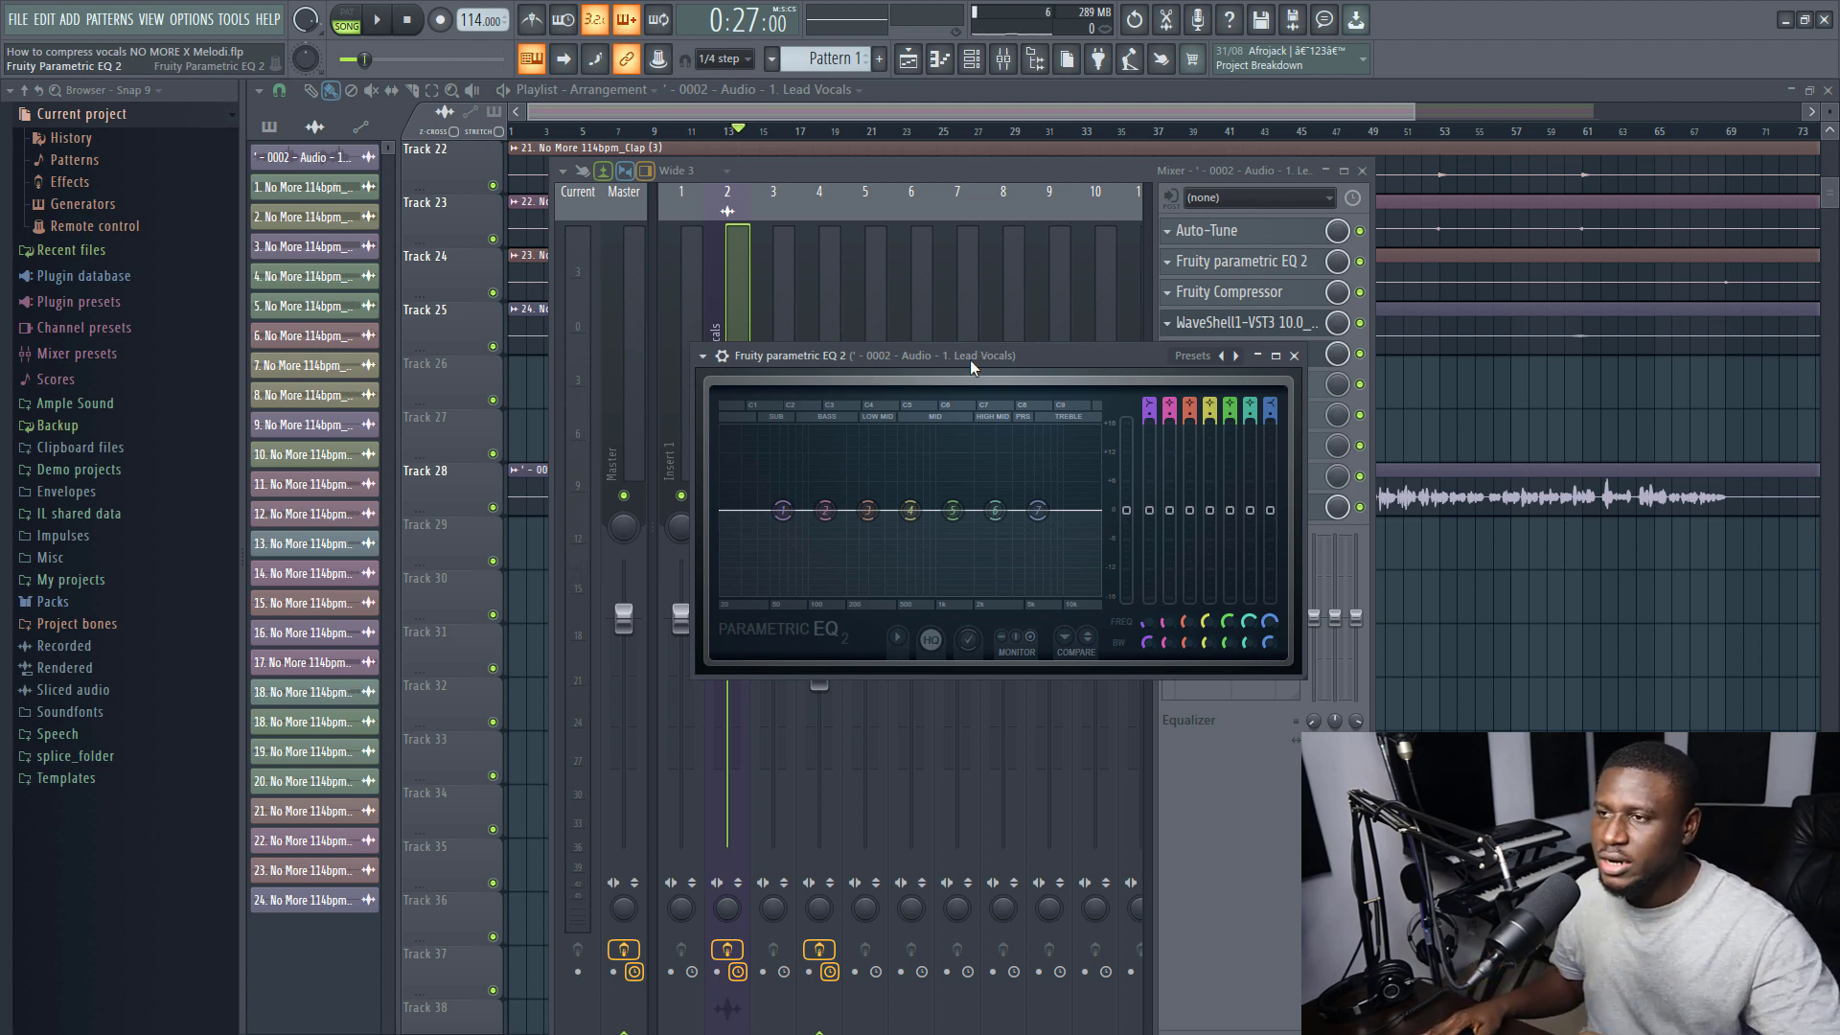
Enlarge the lead vocal's Fruity Parametric EQ 2 window, reposition it over the mixer, and play the song to view the vocal's spectrum
left_click_drag(969, 369, 998, 199)
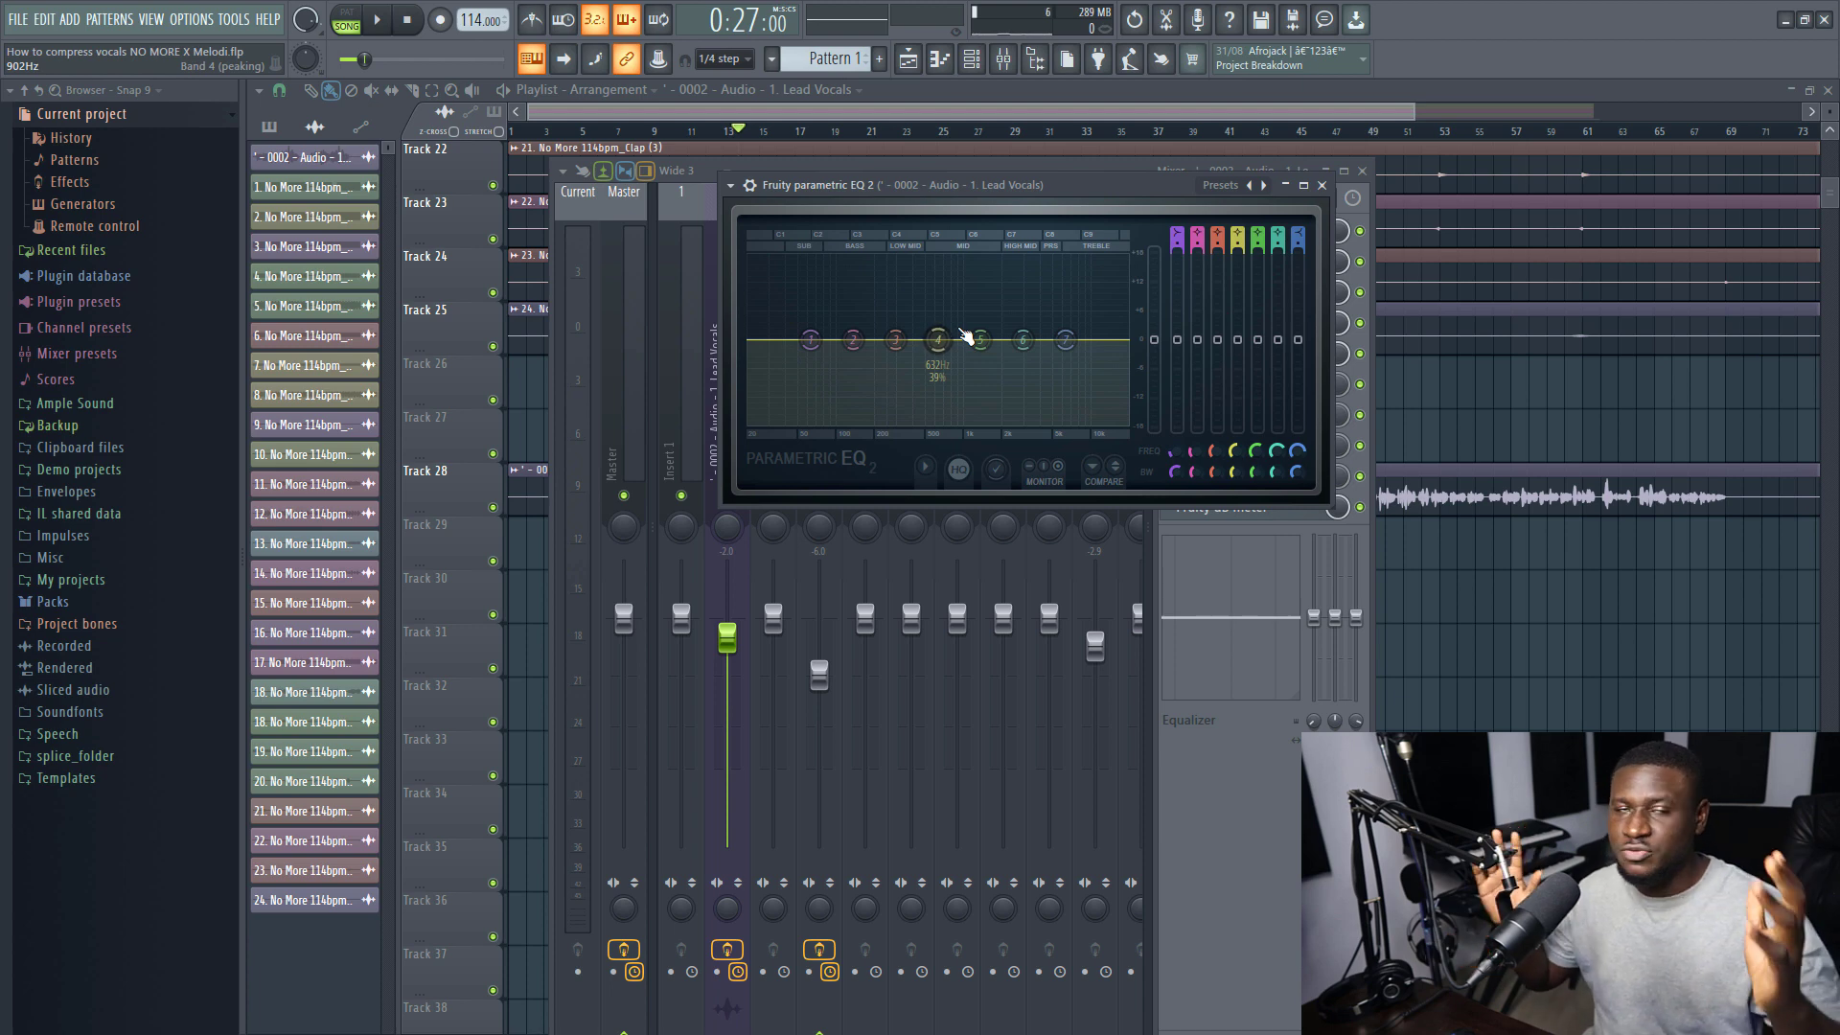
key("space")
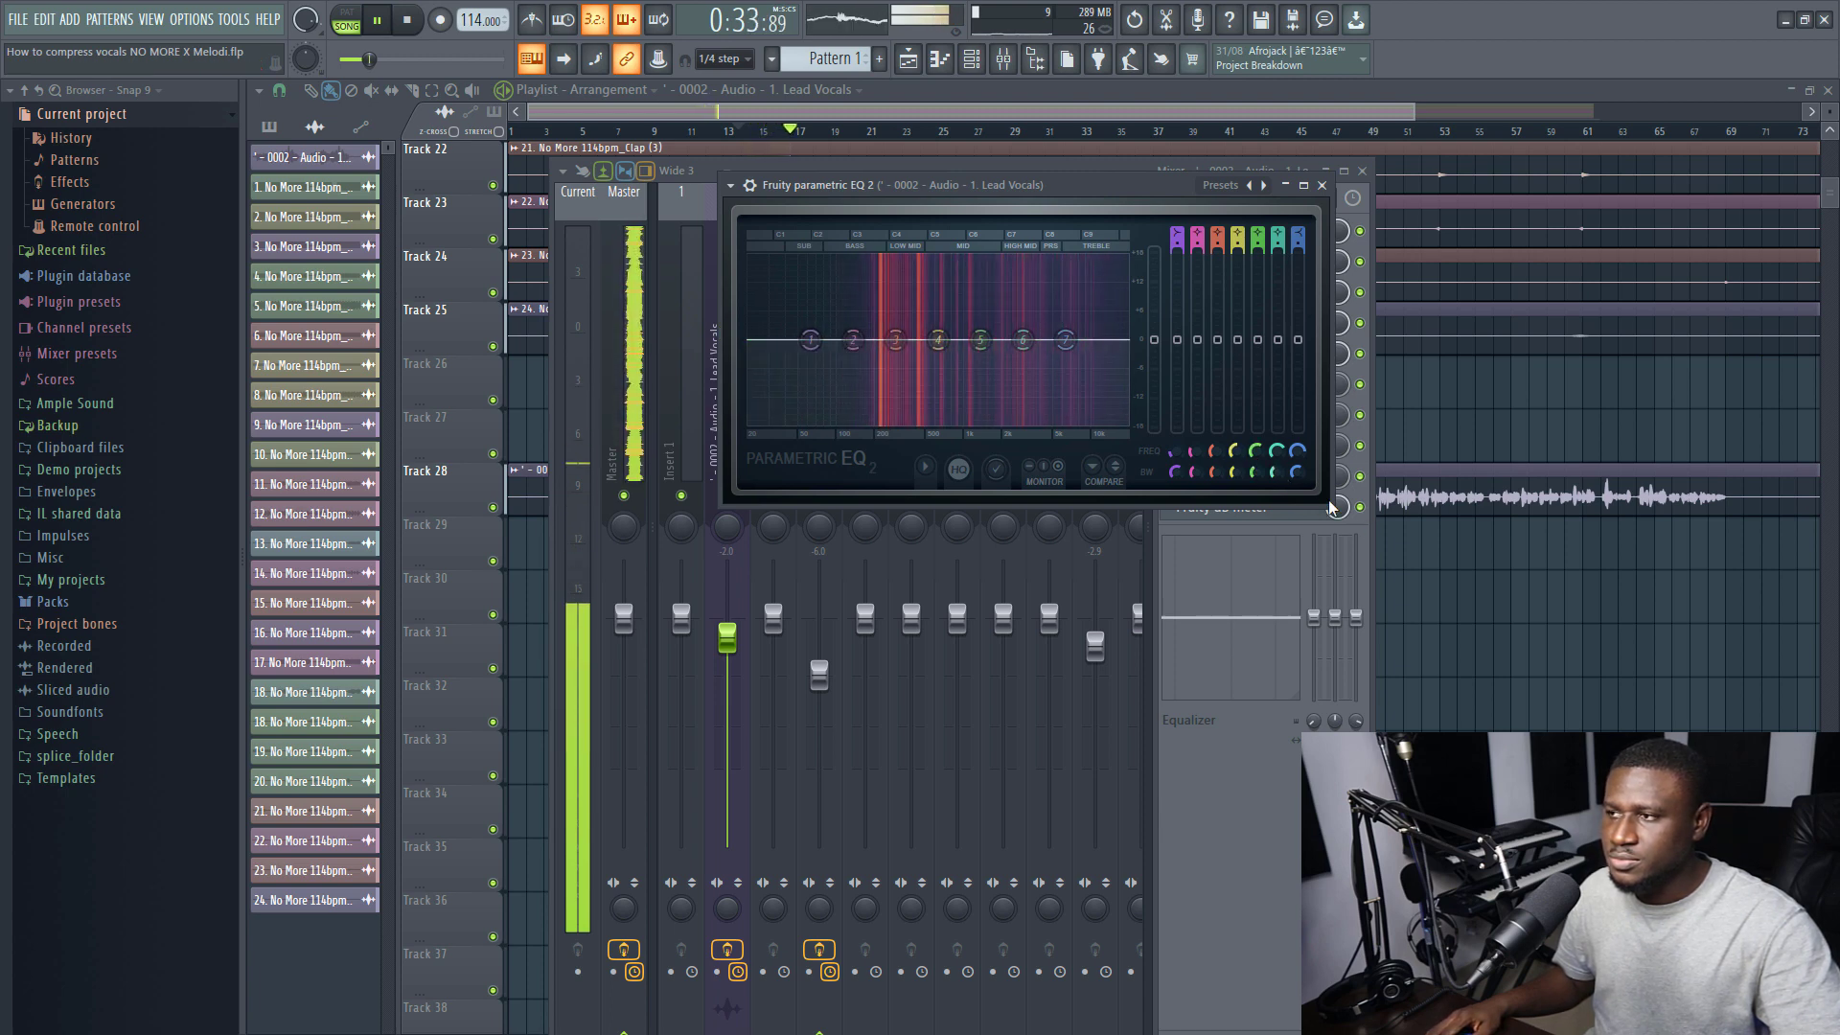
left_click_drag(1332, 508, 1589, 714)
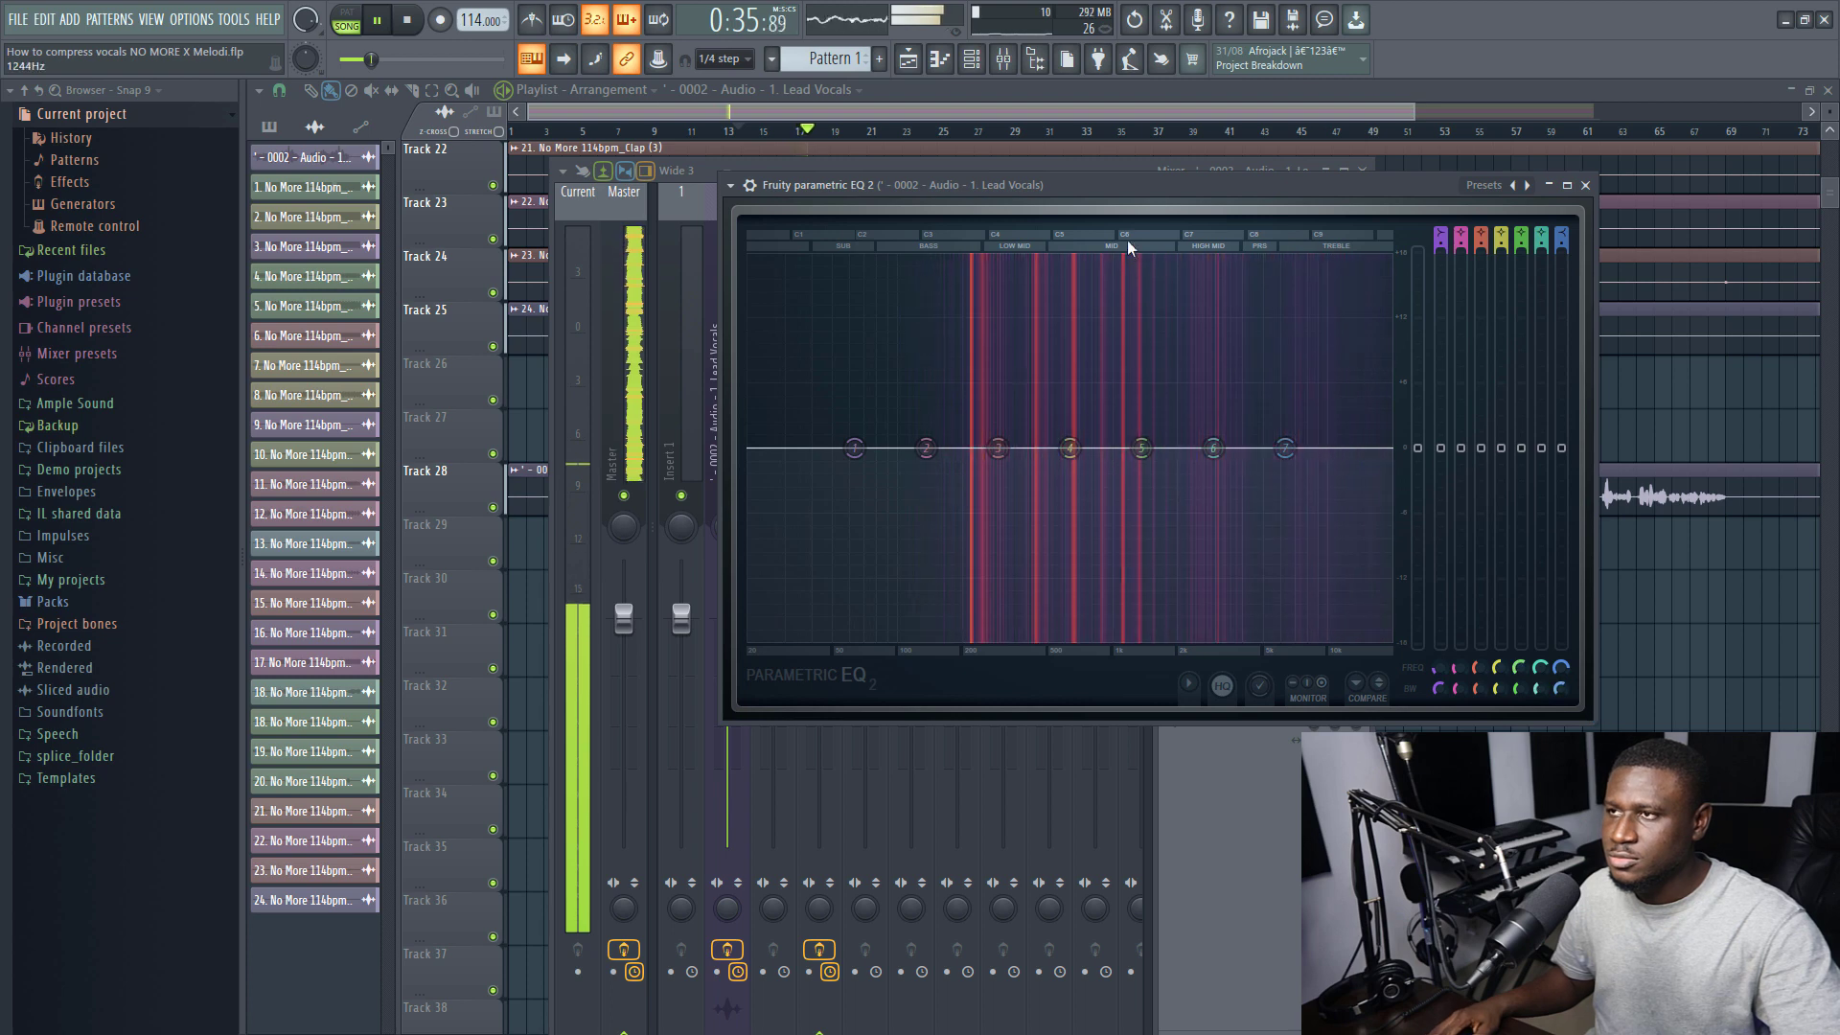
left_click_drag(1090, 187, 814, 233)
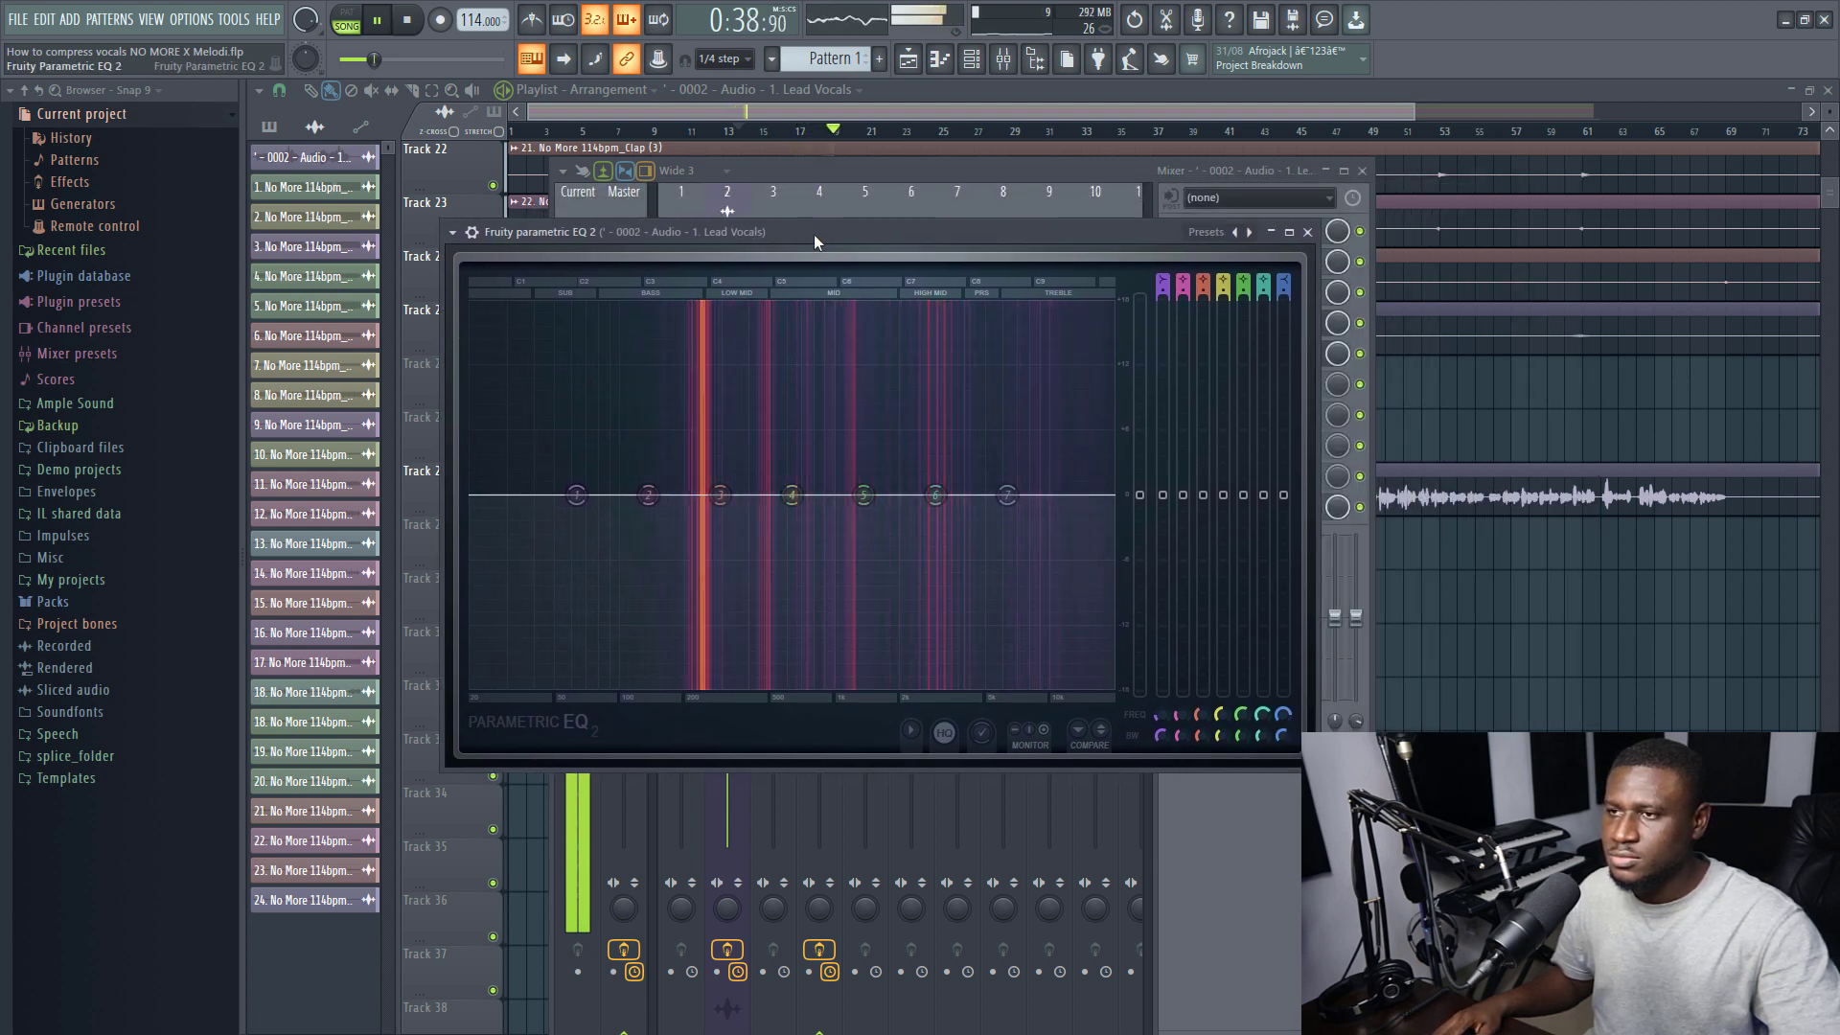
key("space")
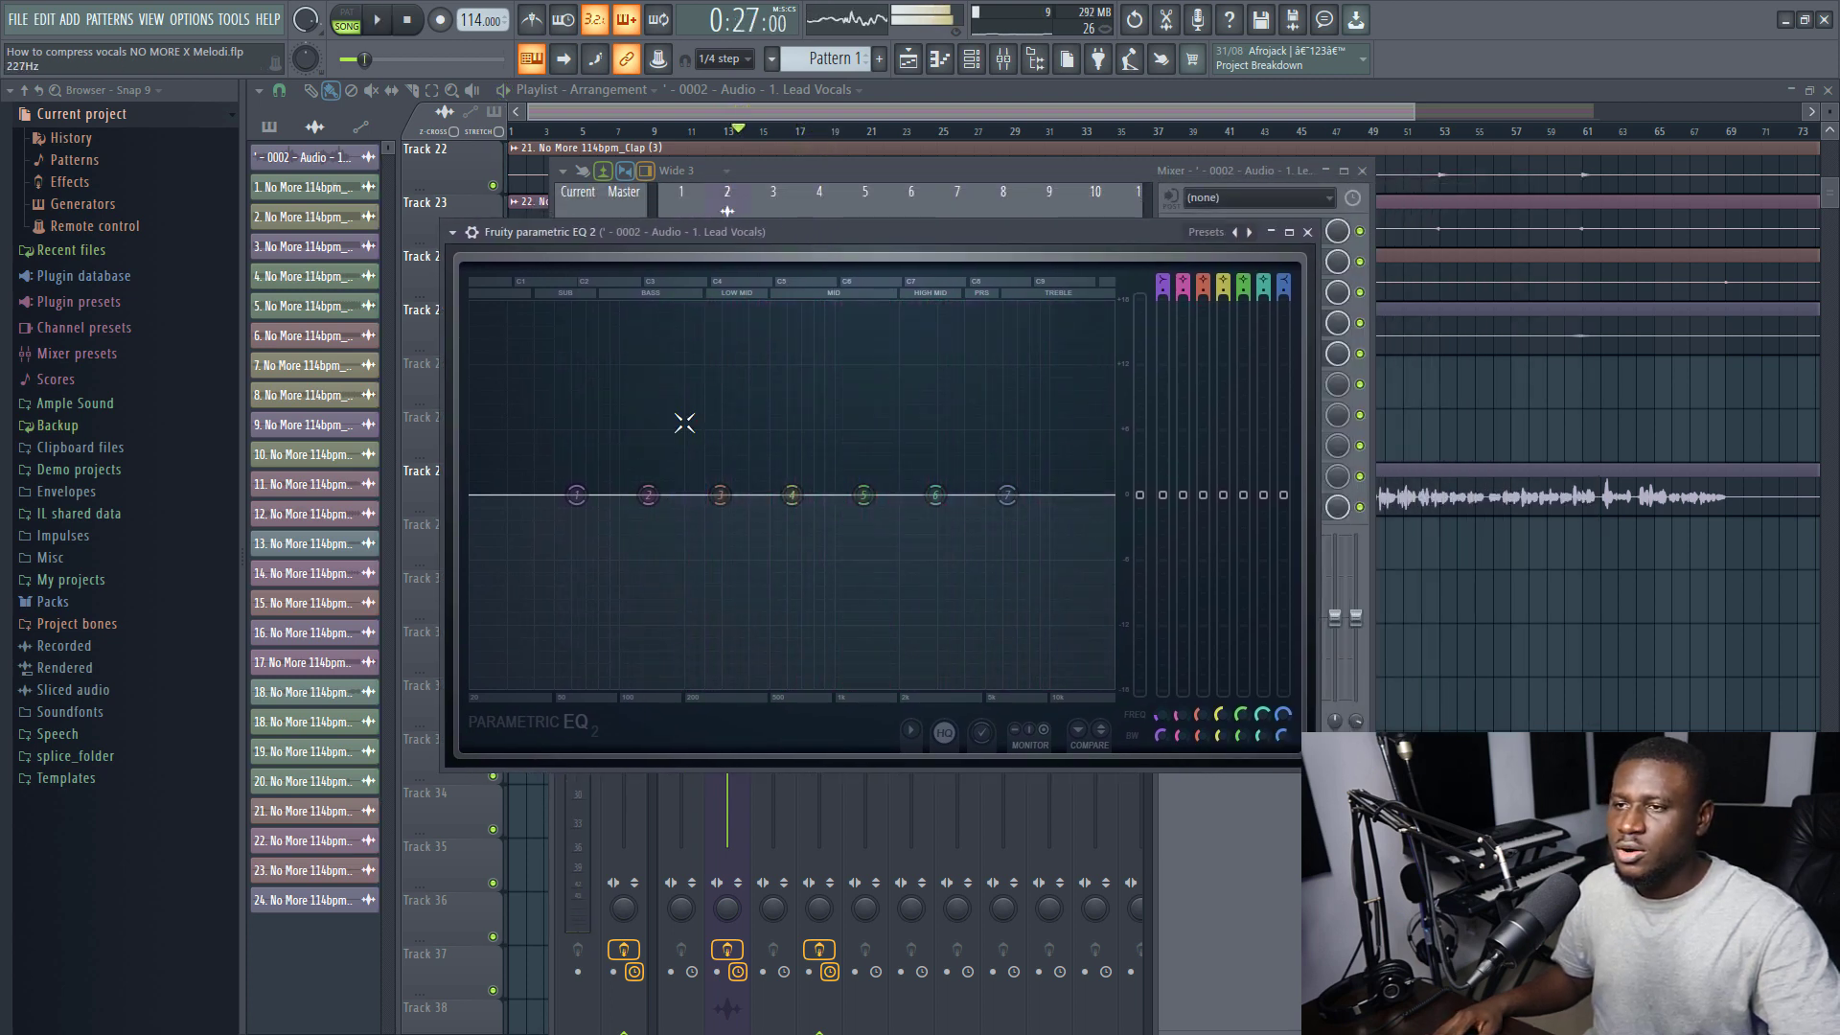
Turn EQ band 1 into a high-pass filter with the Steep 8 order
right_click(587, 503)
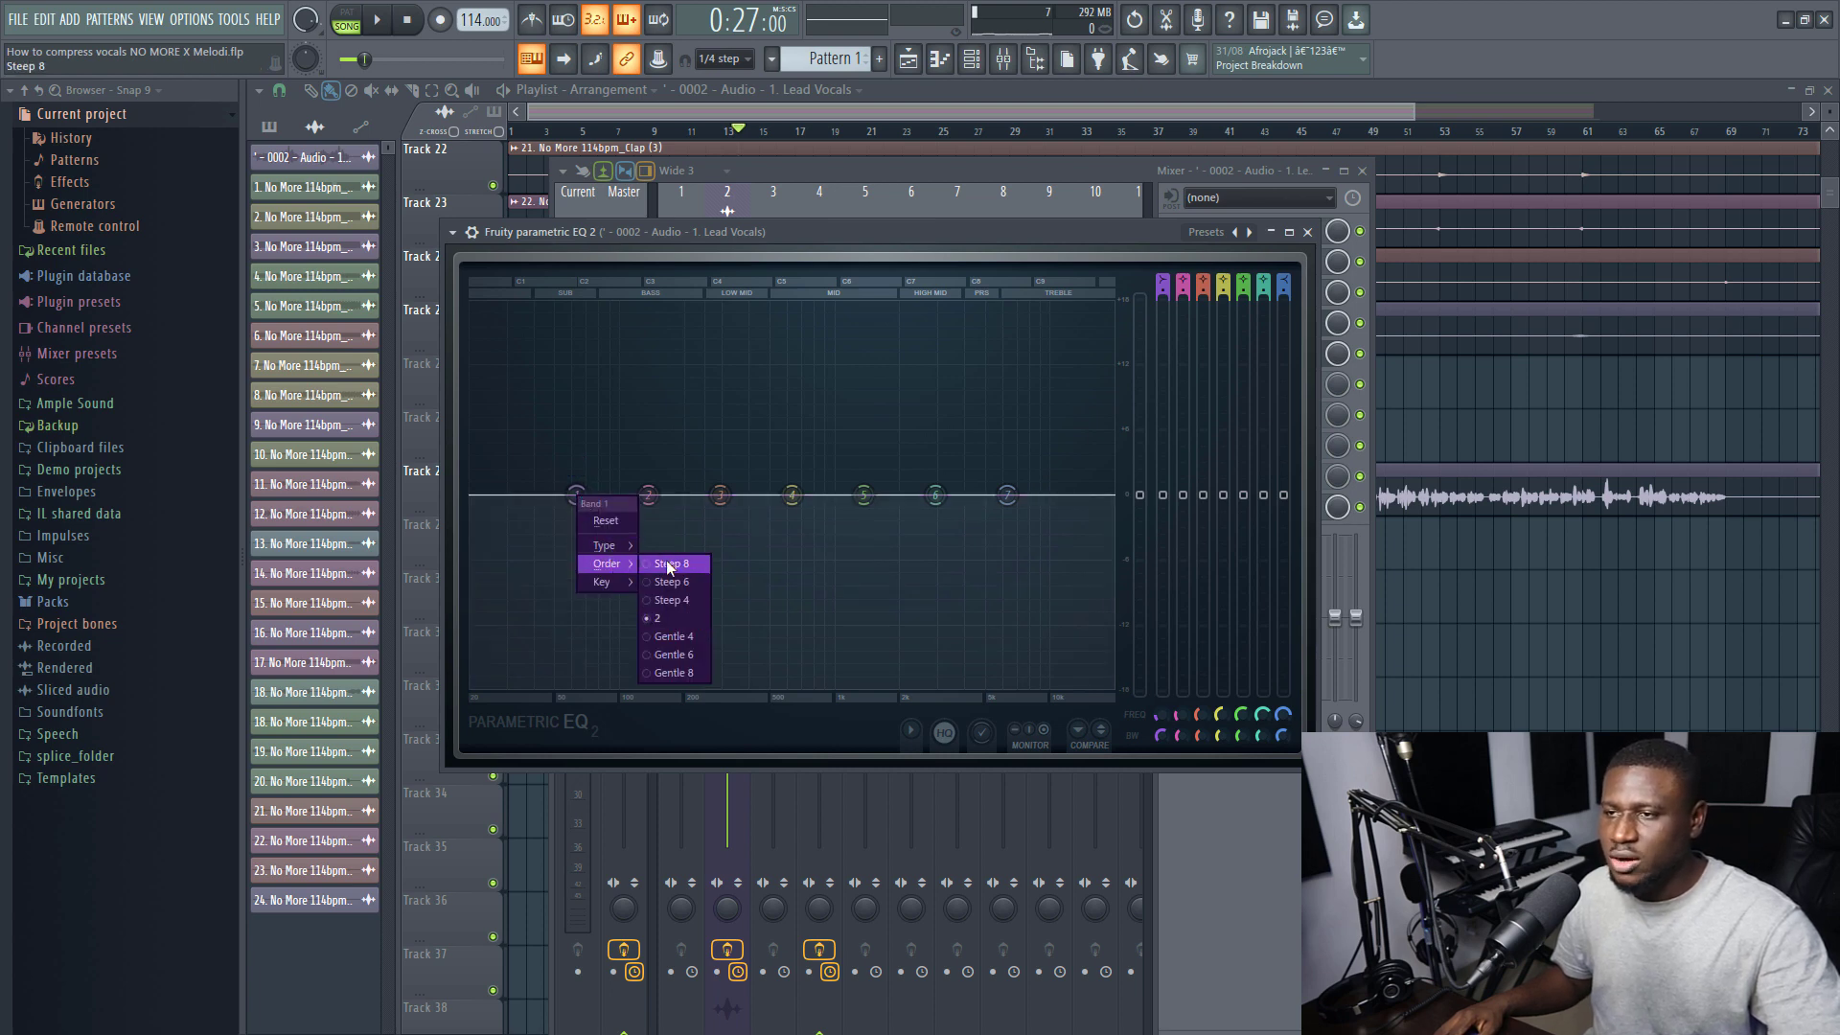
left_click(668, 564)
right_click(583, 492)
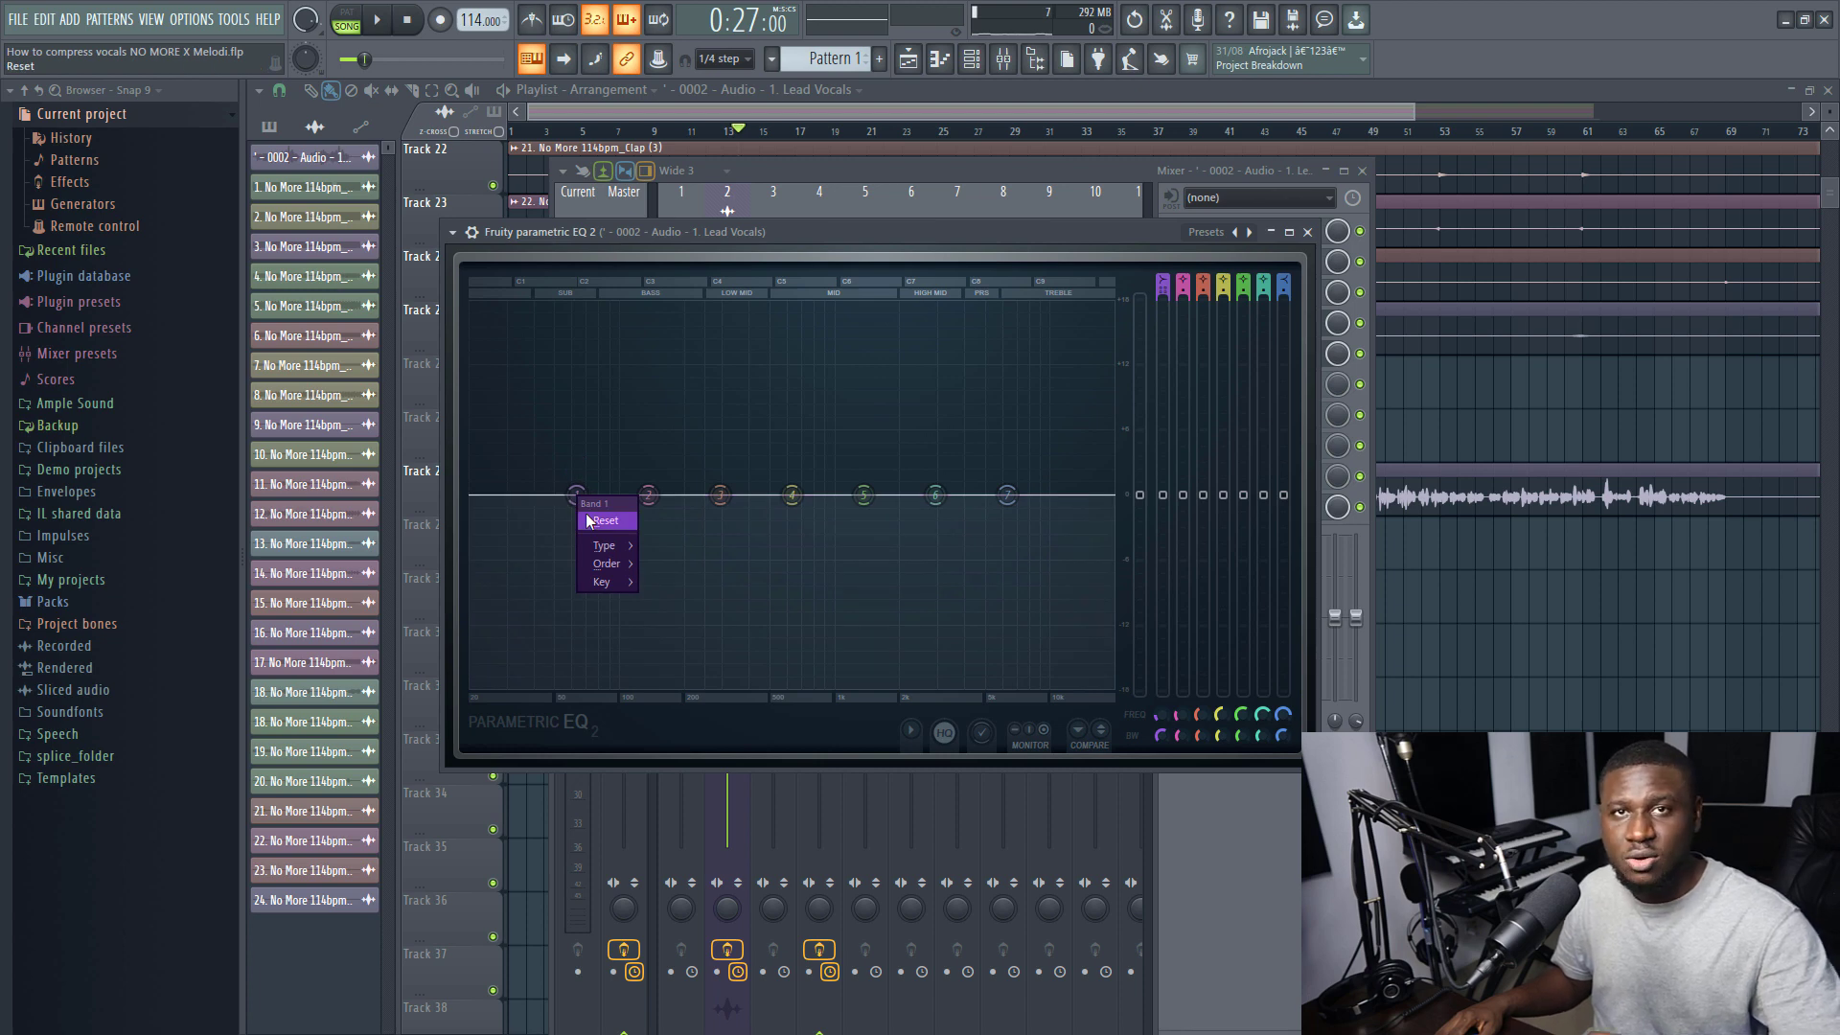
mouse_move(602, 545)
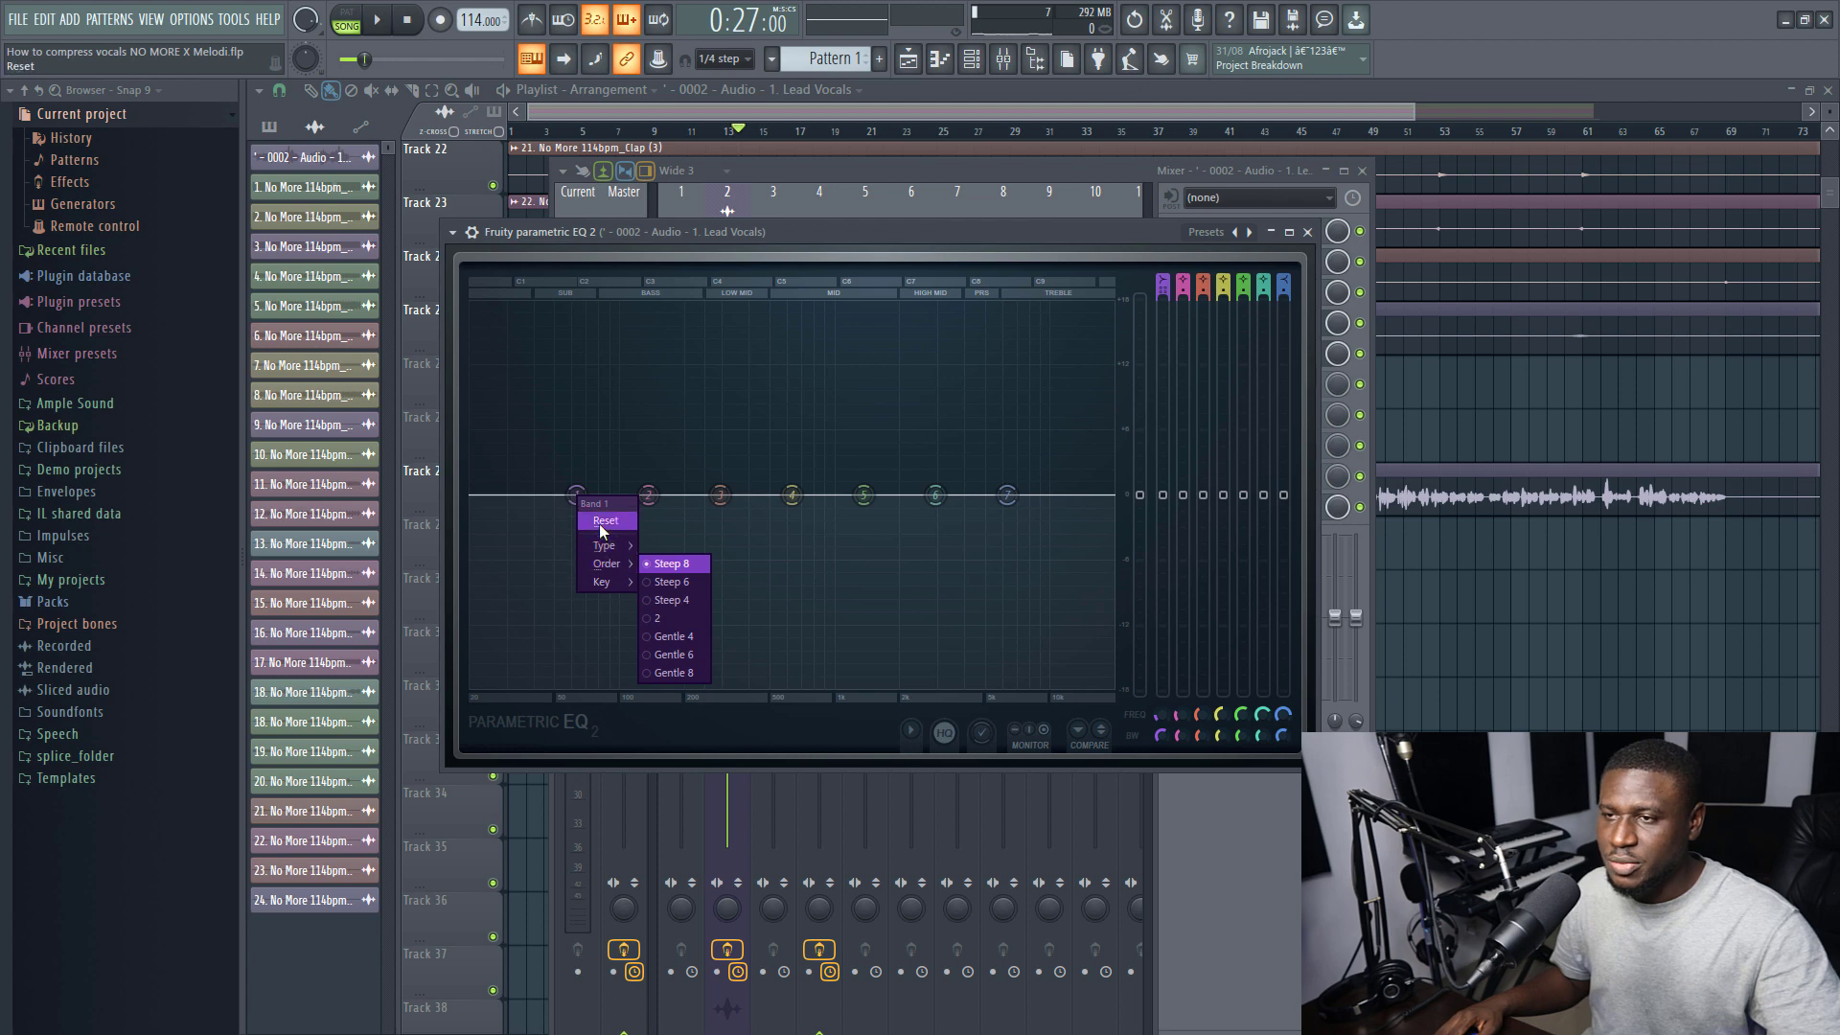
left_click(670, 600)
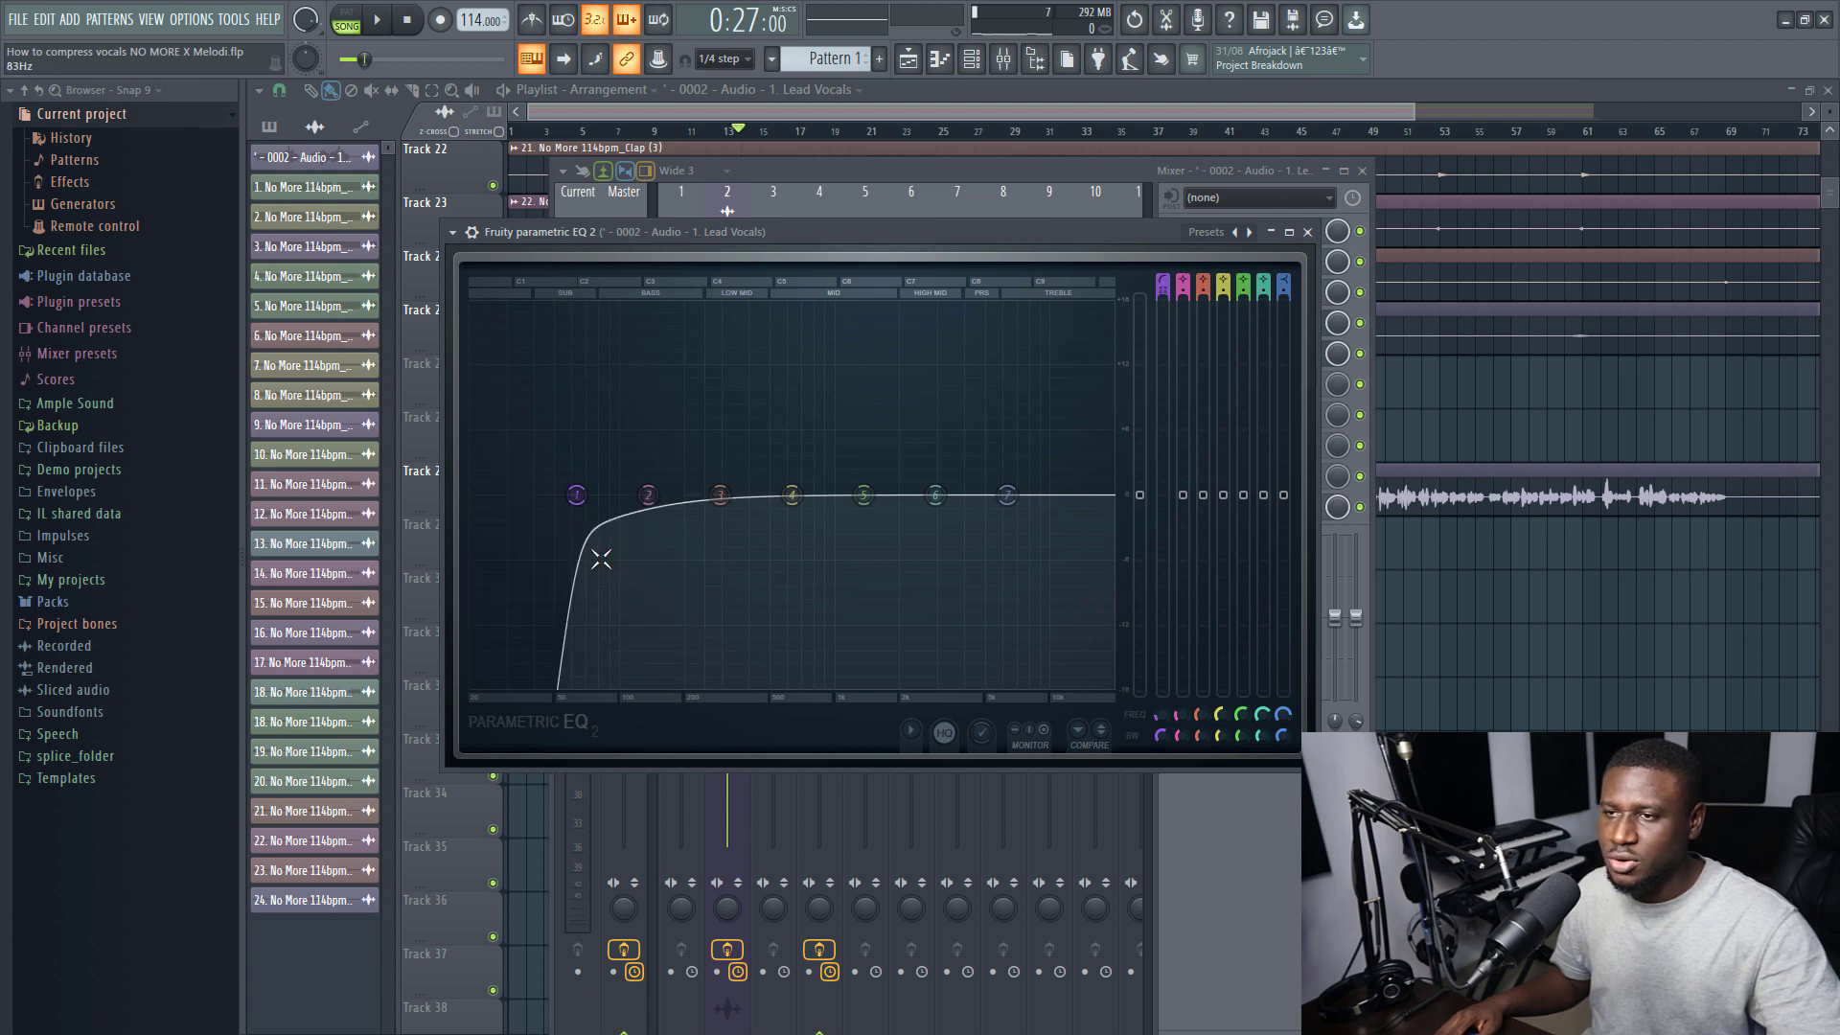
Set band 1's bandwidth to about 56% and raise its cutoff to just below the vocal's lowest frequencies
scroll(578, 495, "down", 3)
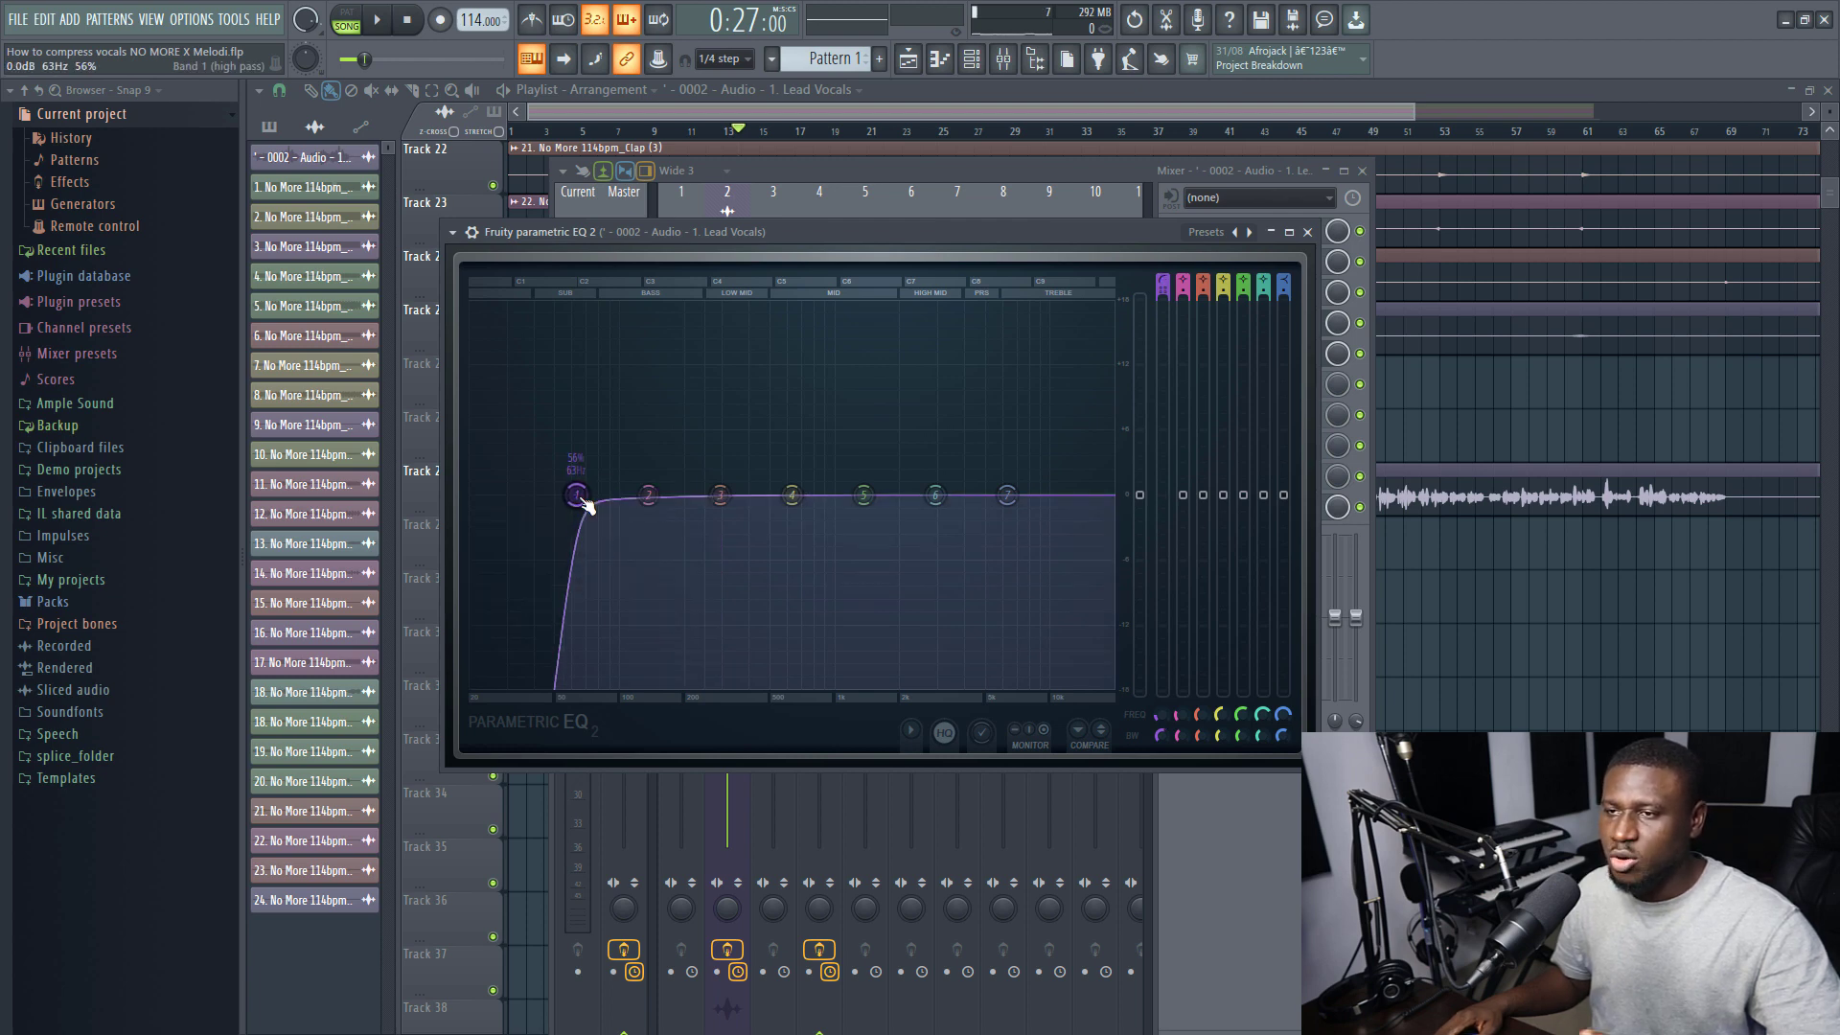
left_click_drag(579, 495, 589, 496)
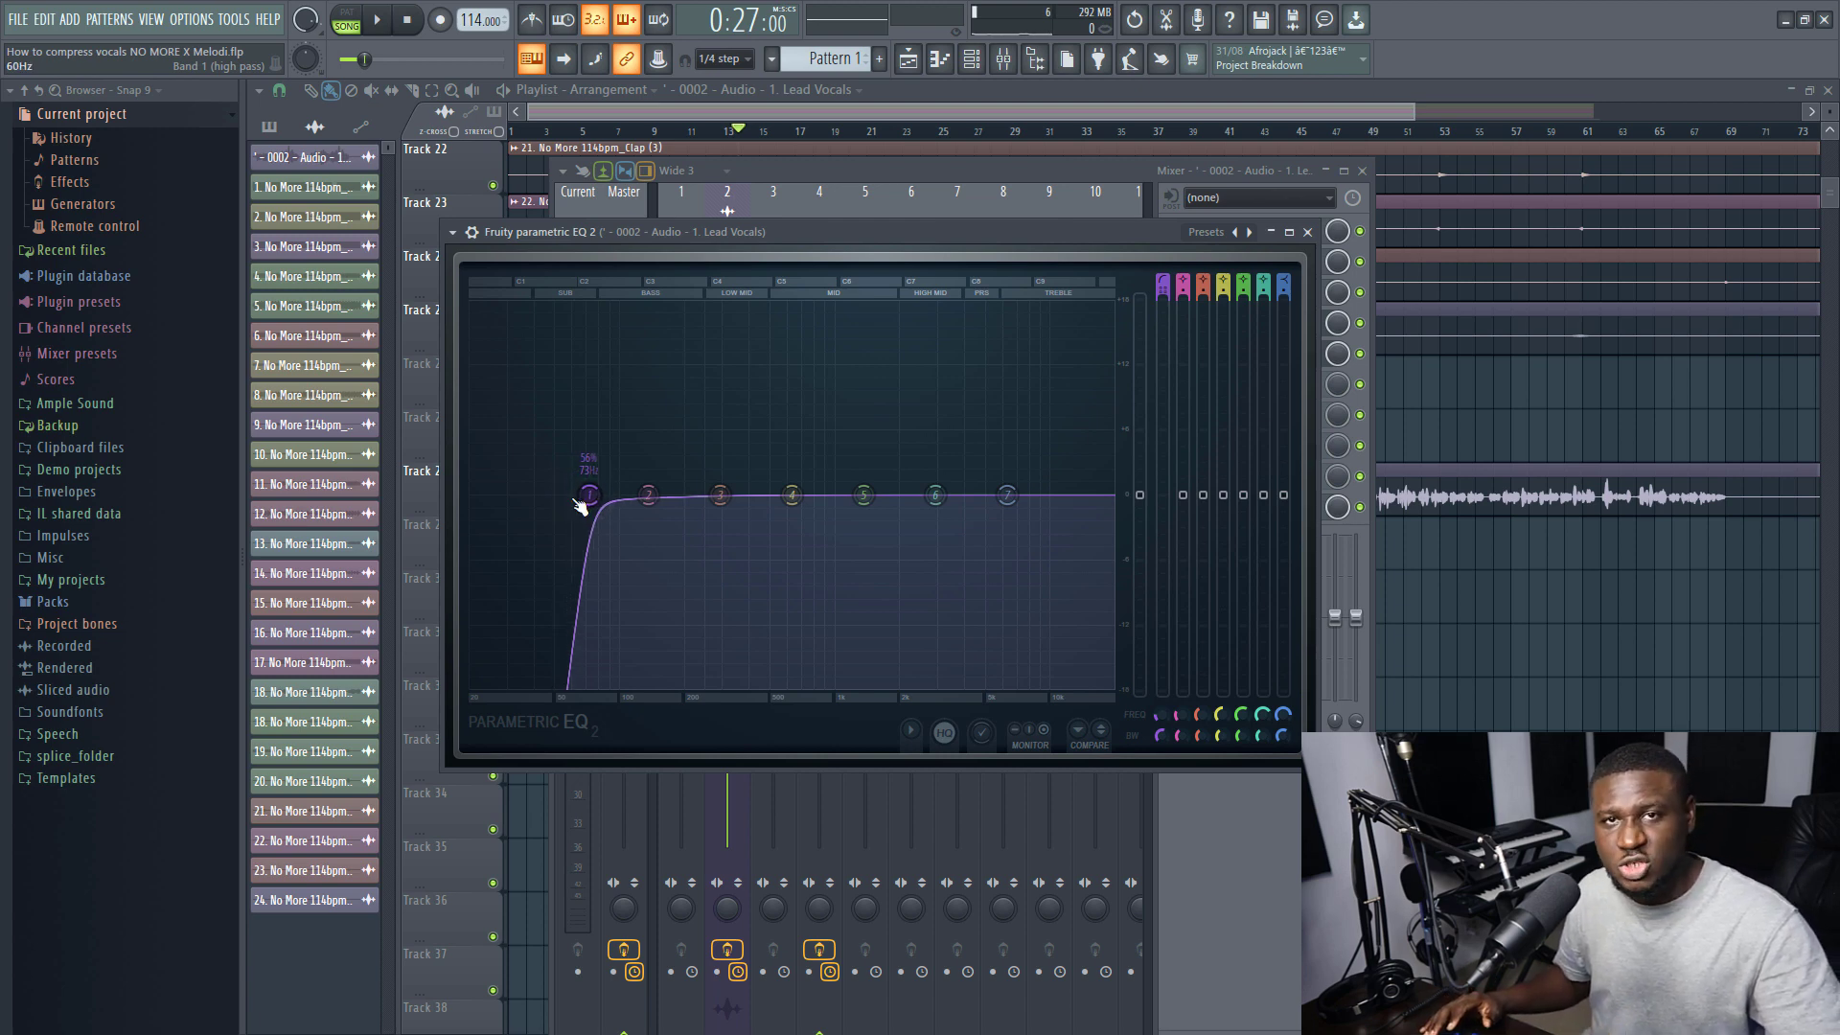
left_click_drag(587, 497, 662, 495)
Play the vocal and try narrow 0% peaks on bands 3 and 4, dipping band 4 to about -5.2 dB near 1010 Hz
key("space")
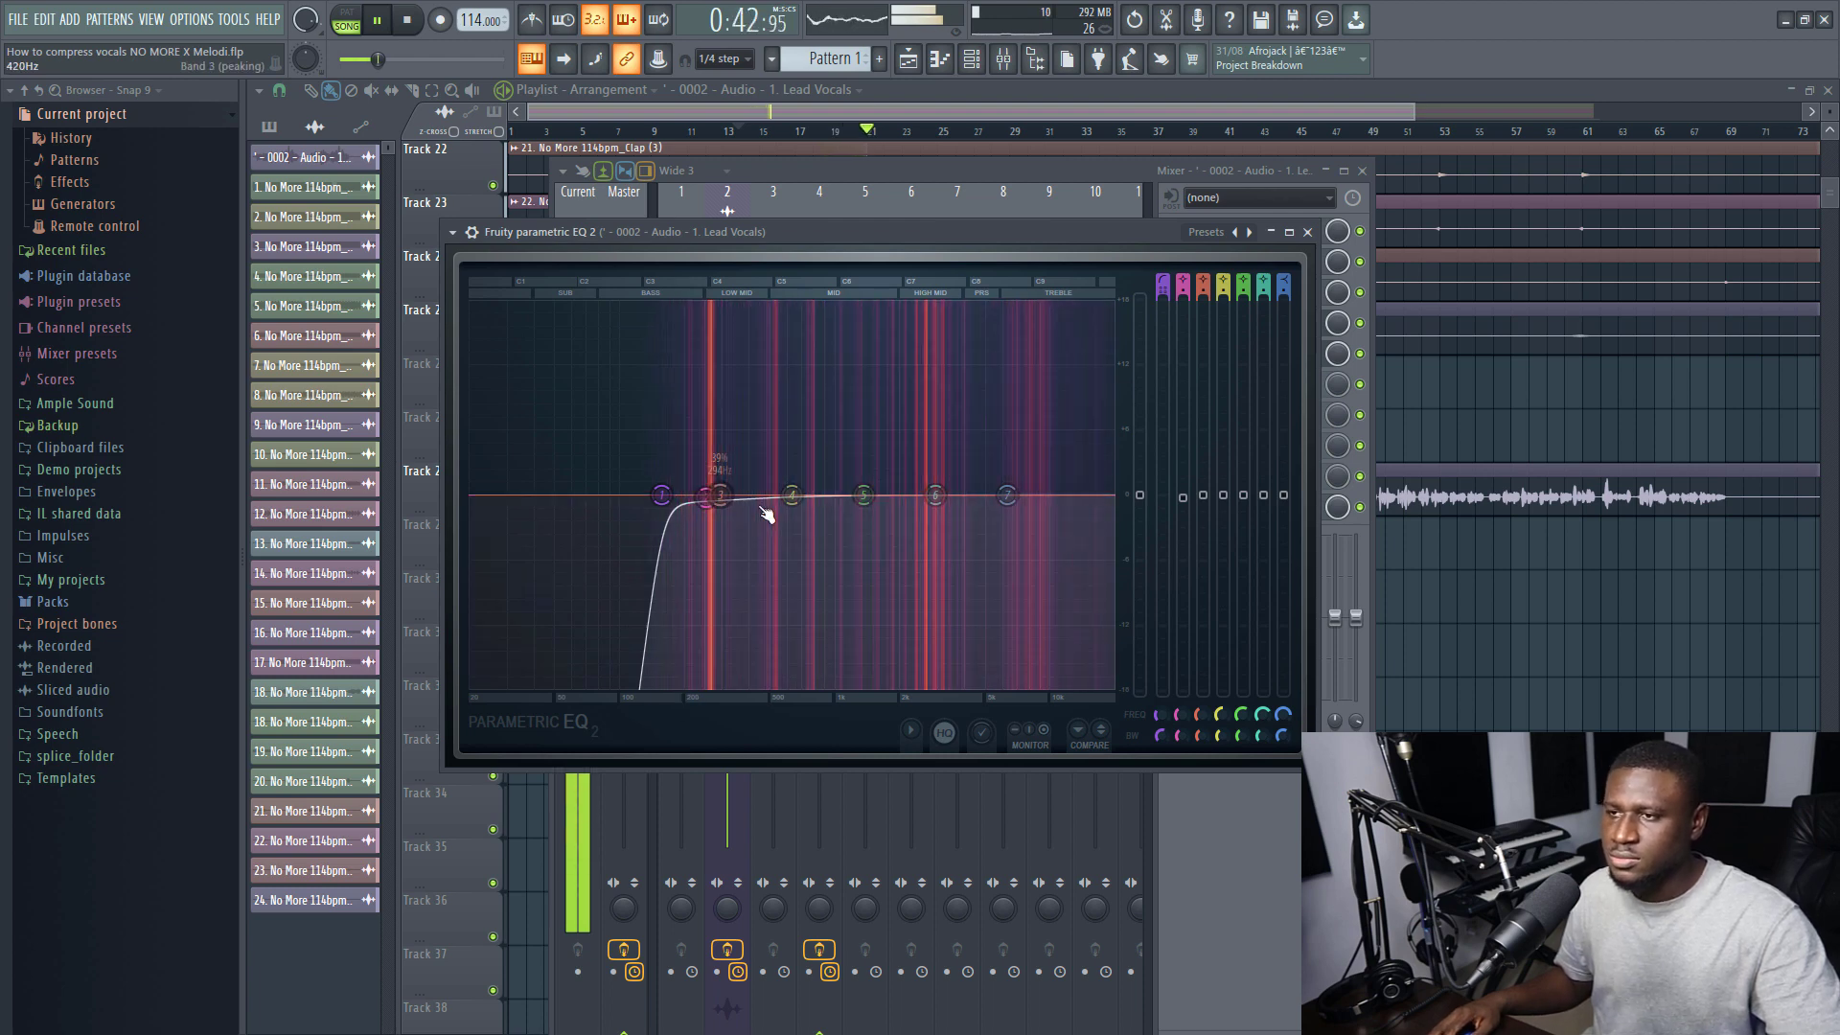
key("space")
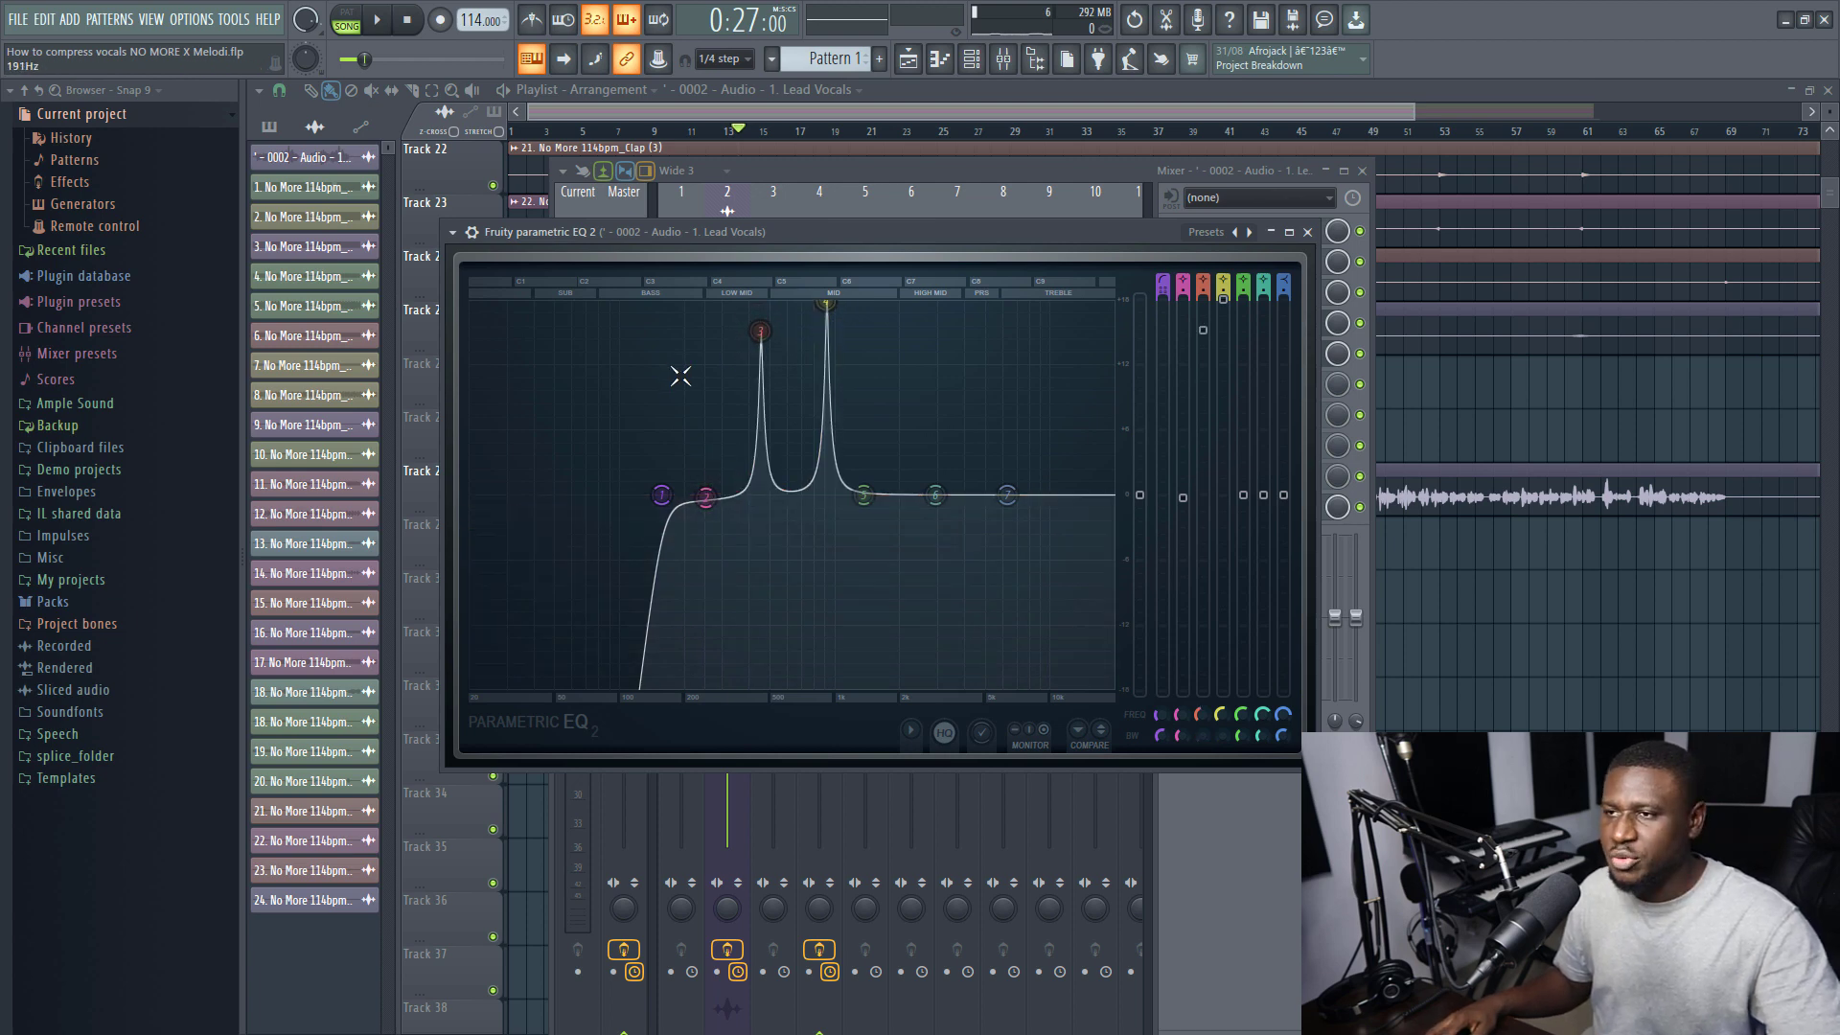
left_click_drag(747, 325, 745, 440)
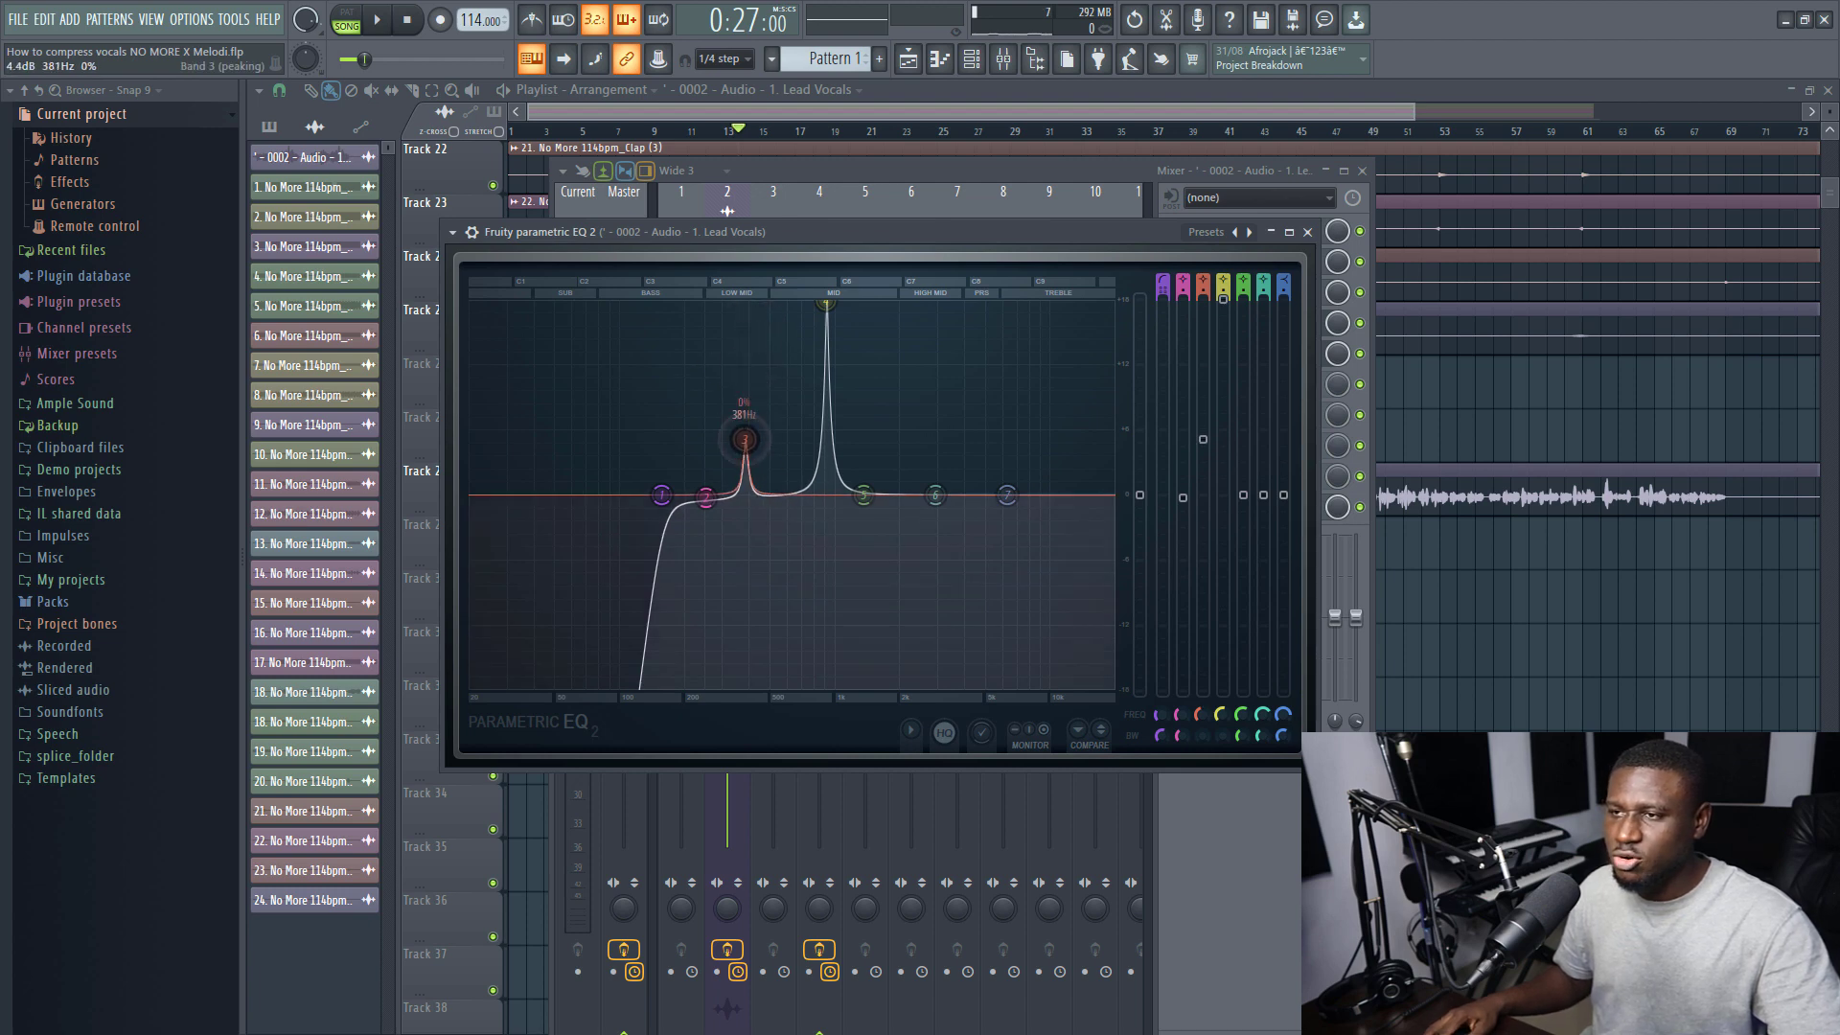
left_click_drag(826, 305, 836, 551)
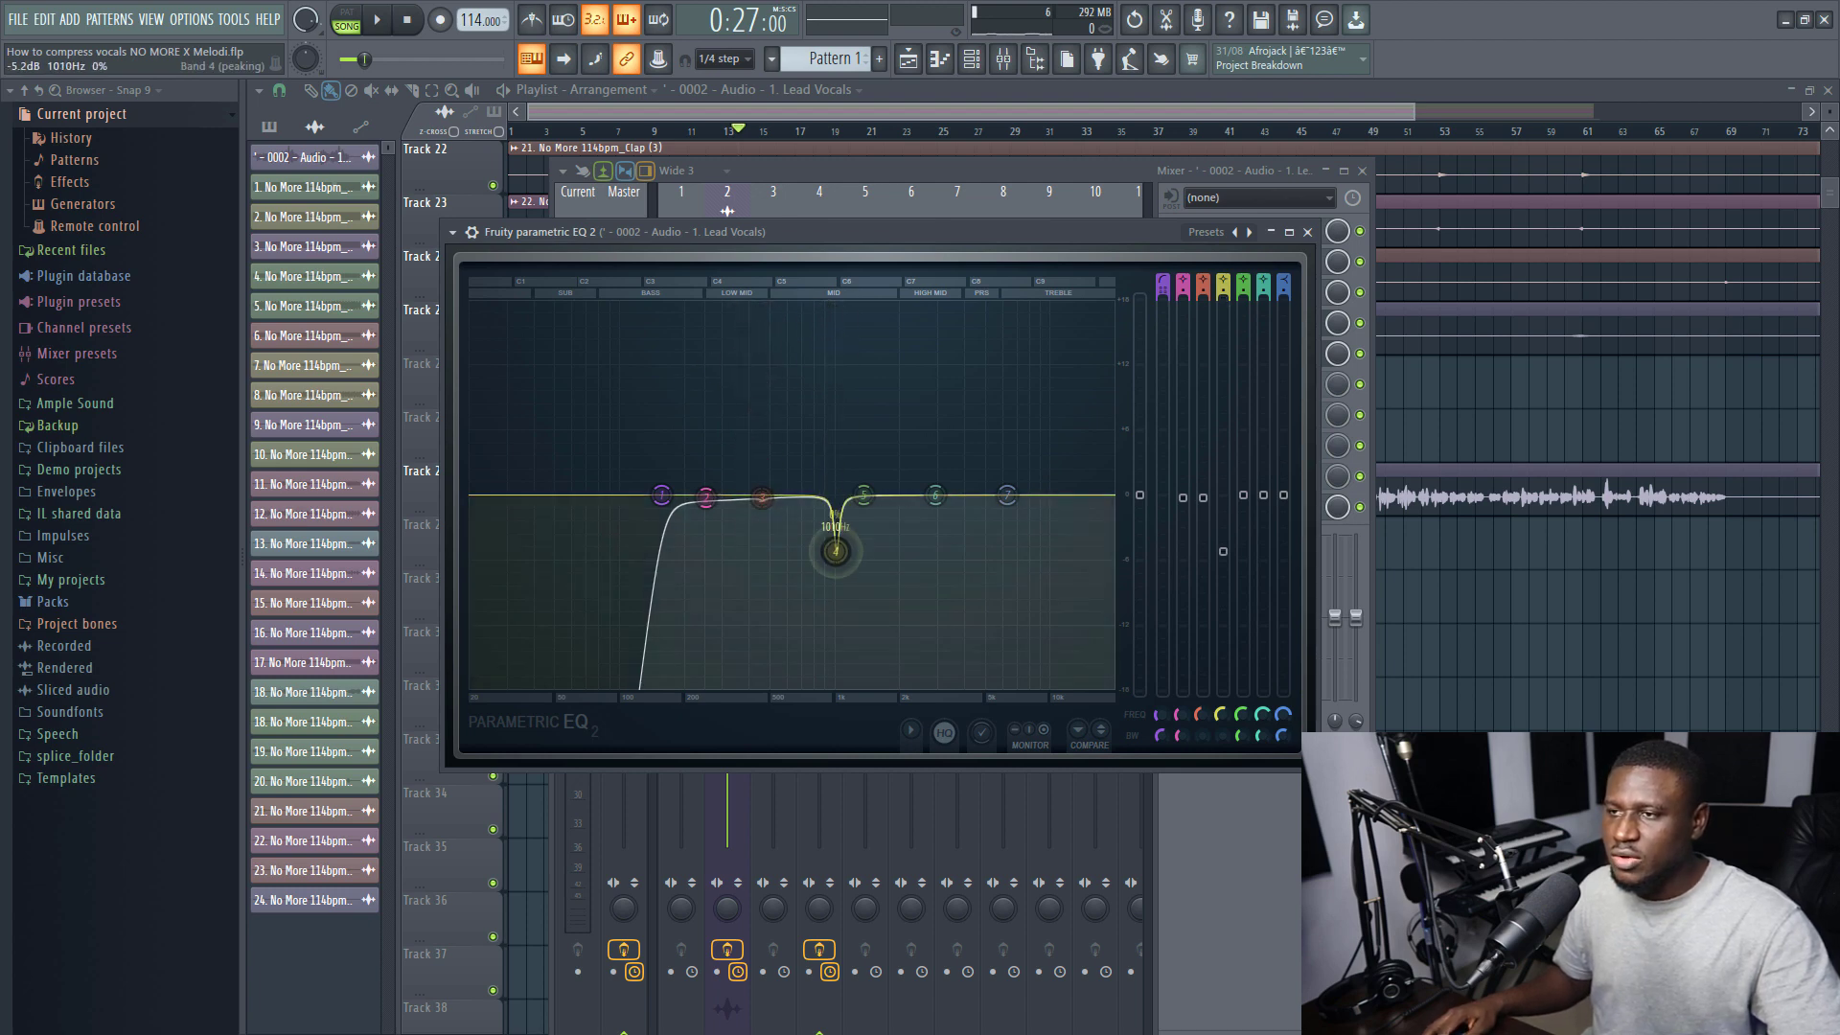
Boost band 3 fully to locate the resonance near 490 Hz during playback, and cut it there to about -2.8 dB
left_click_drag(762, 497, 764, 490)
mouse_move(763, 304)
left_mouse_down()
mouse_move(741, 305)
mouse_move(768, 305)
left_mouse_up()
key("space")
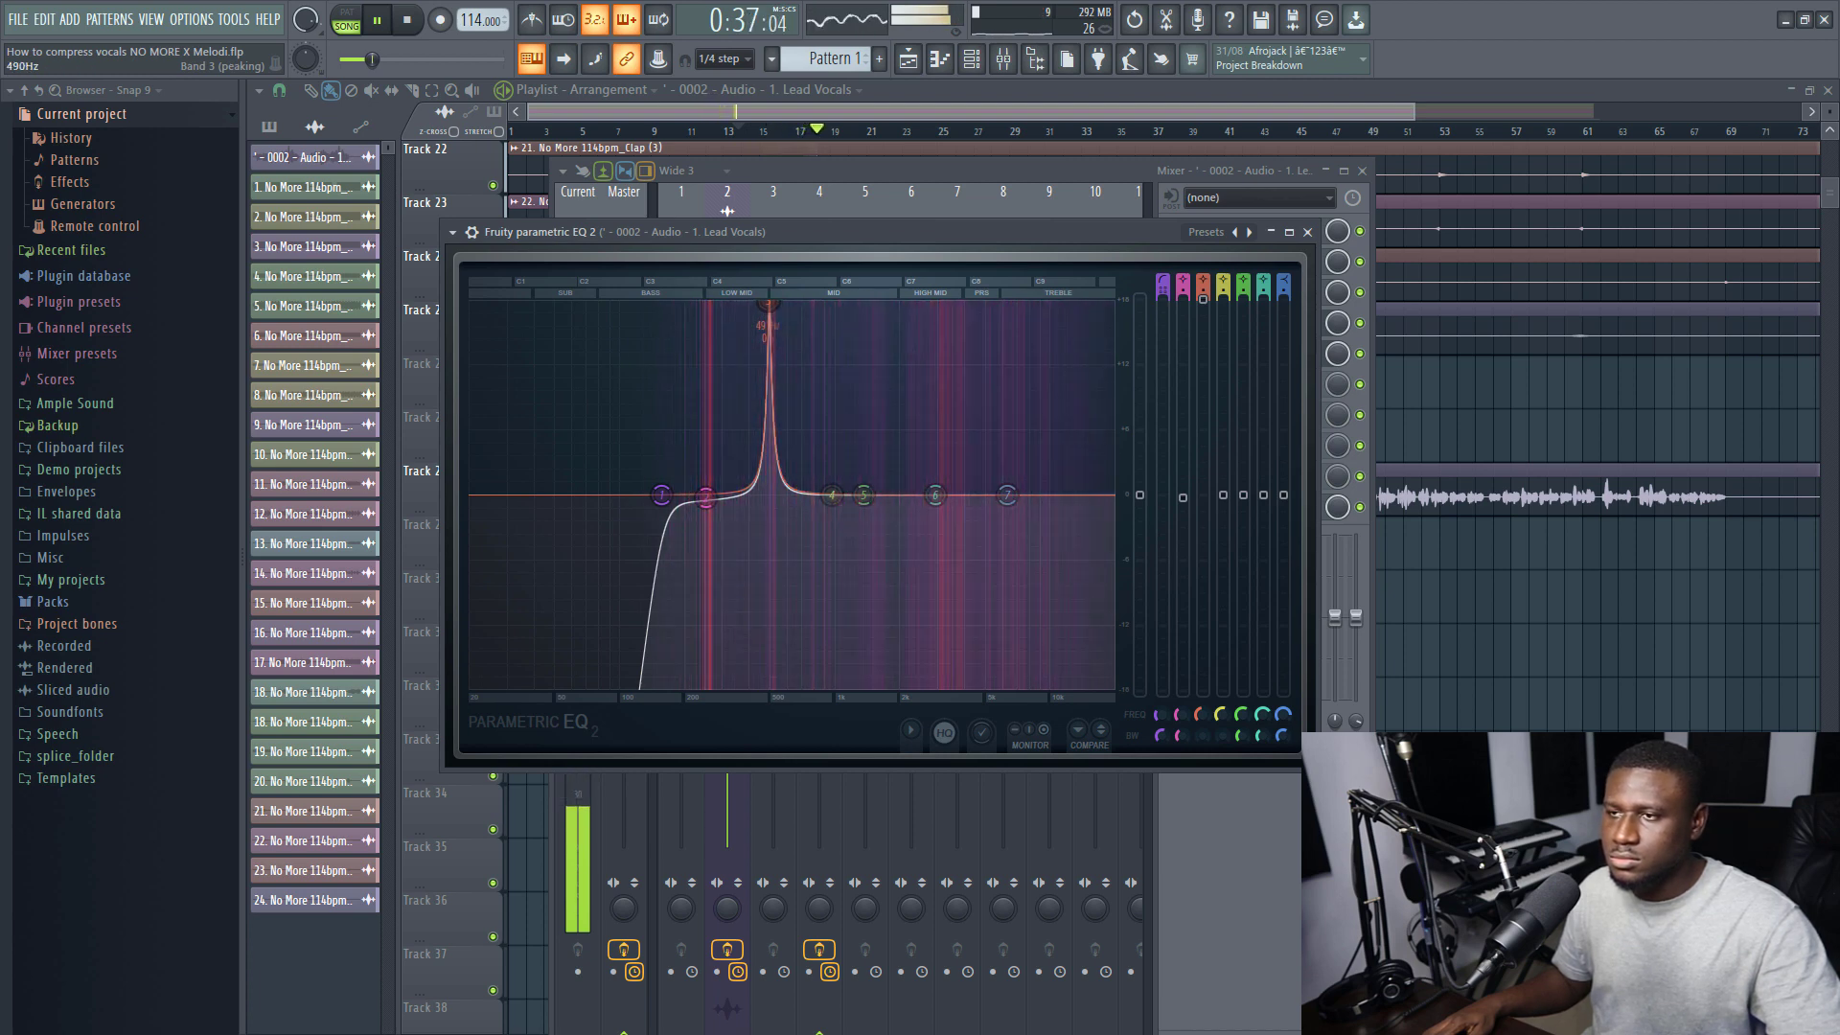
key("space")
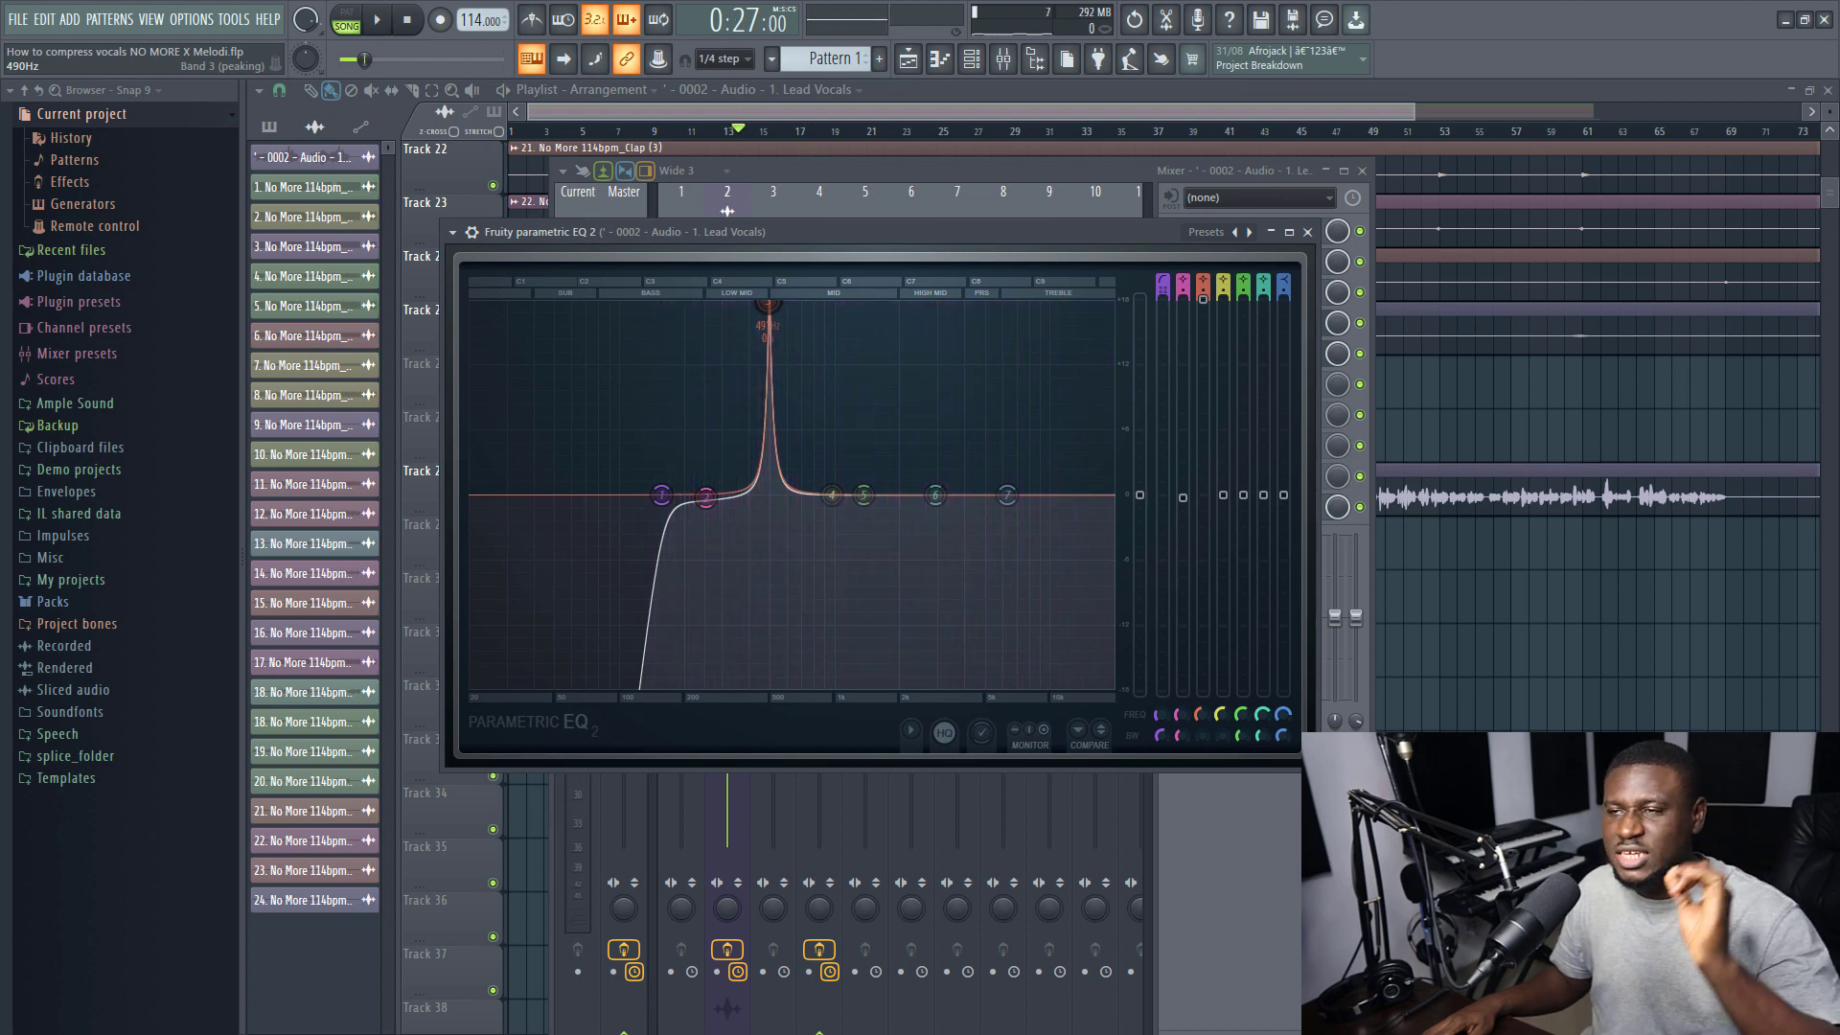
key("space")
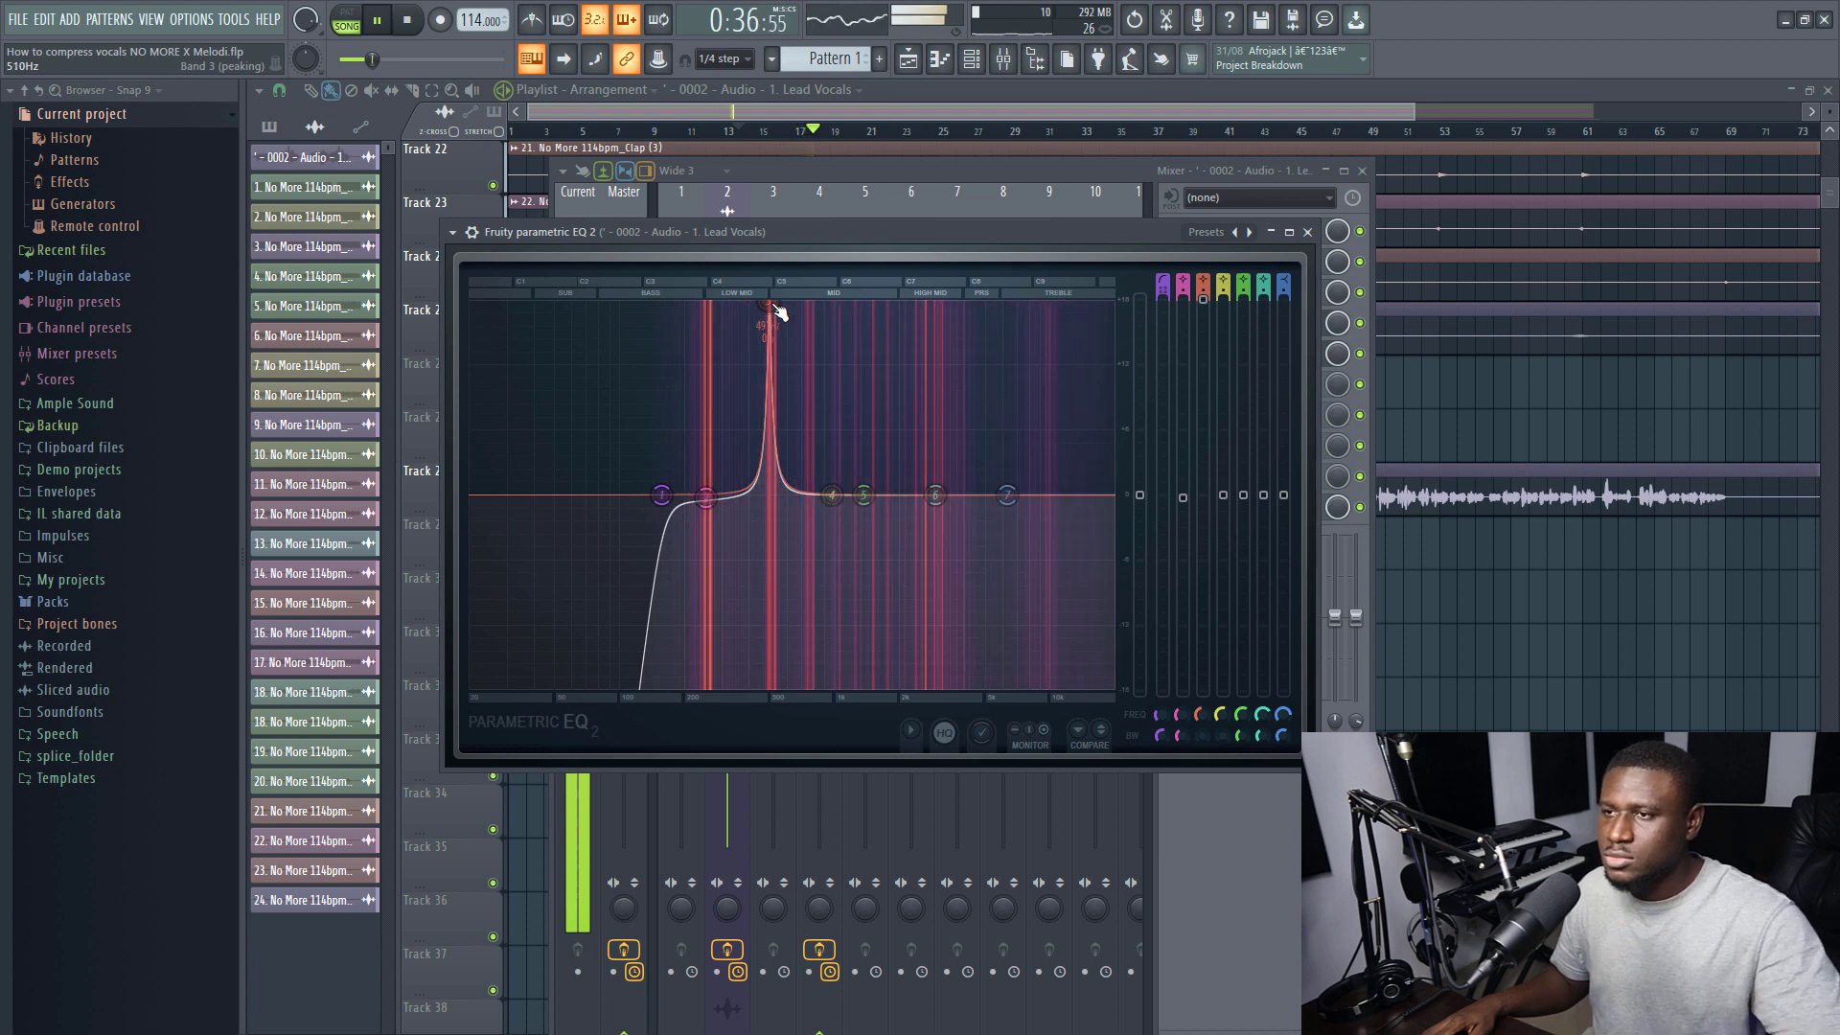
key("space")
left_click_drag(777, 311, 780, 312)
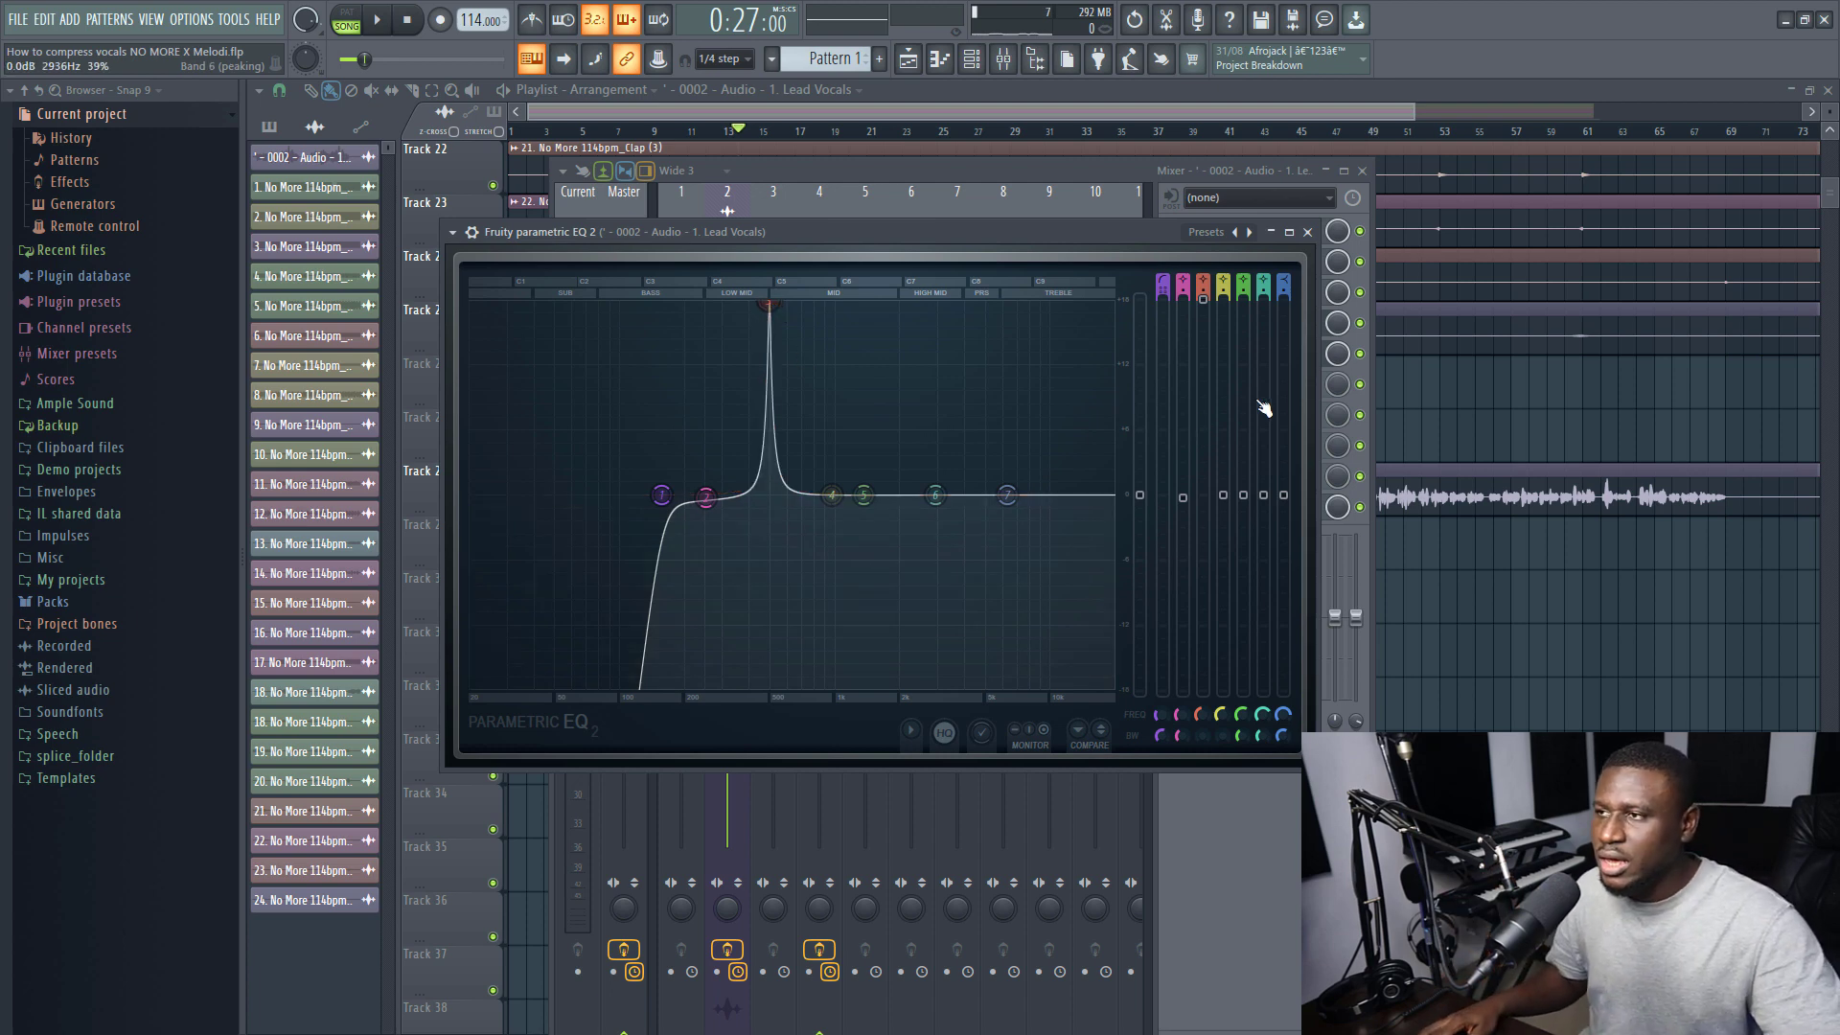
left_click_drag(1210, 308, 1209, 538)
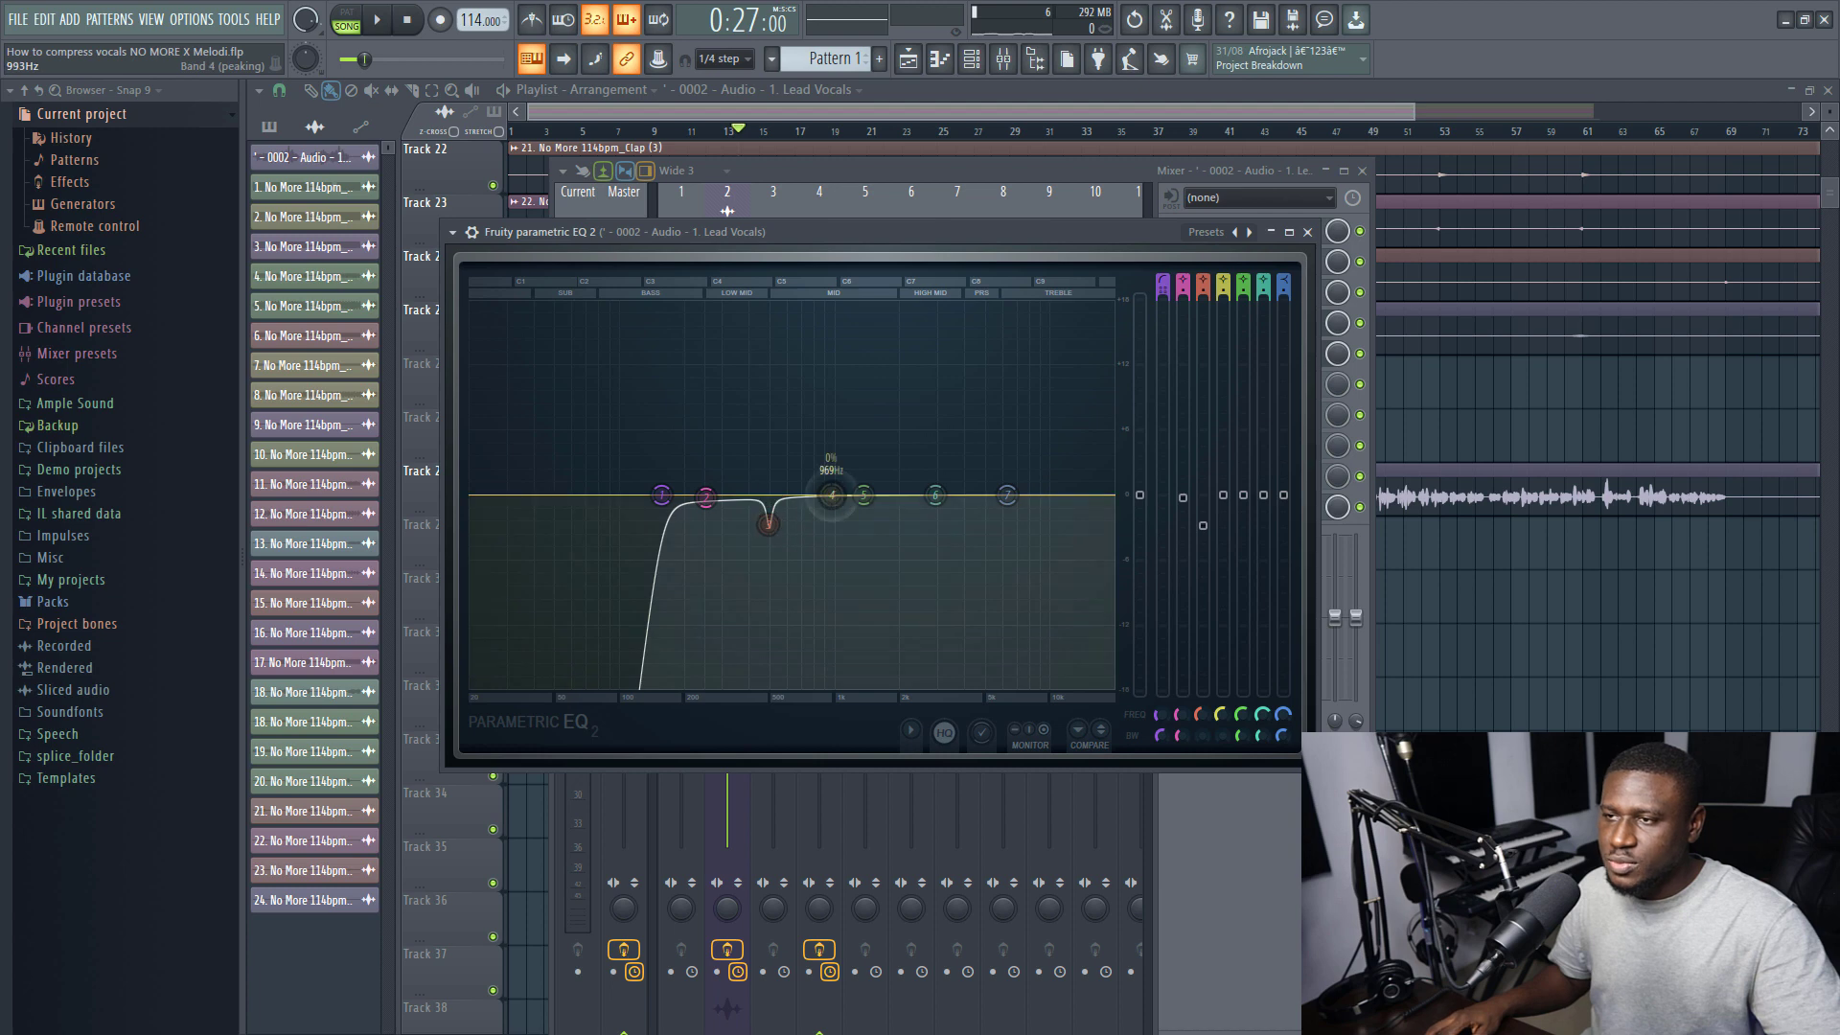
Sweep band 4 at full boost to about 952 Hz during playback, and cut it to the same depth as band 3
left_click_drag(831, 495, 806, 305)
key("space")
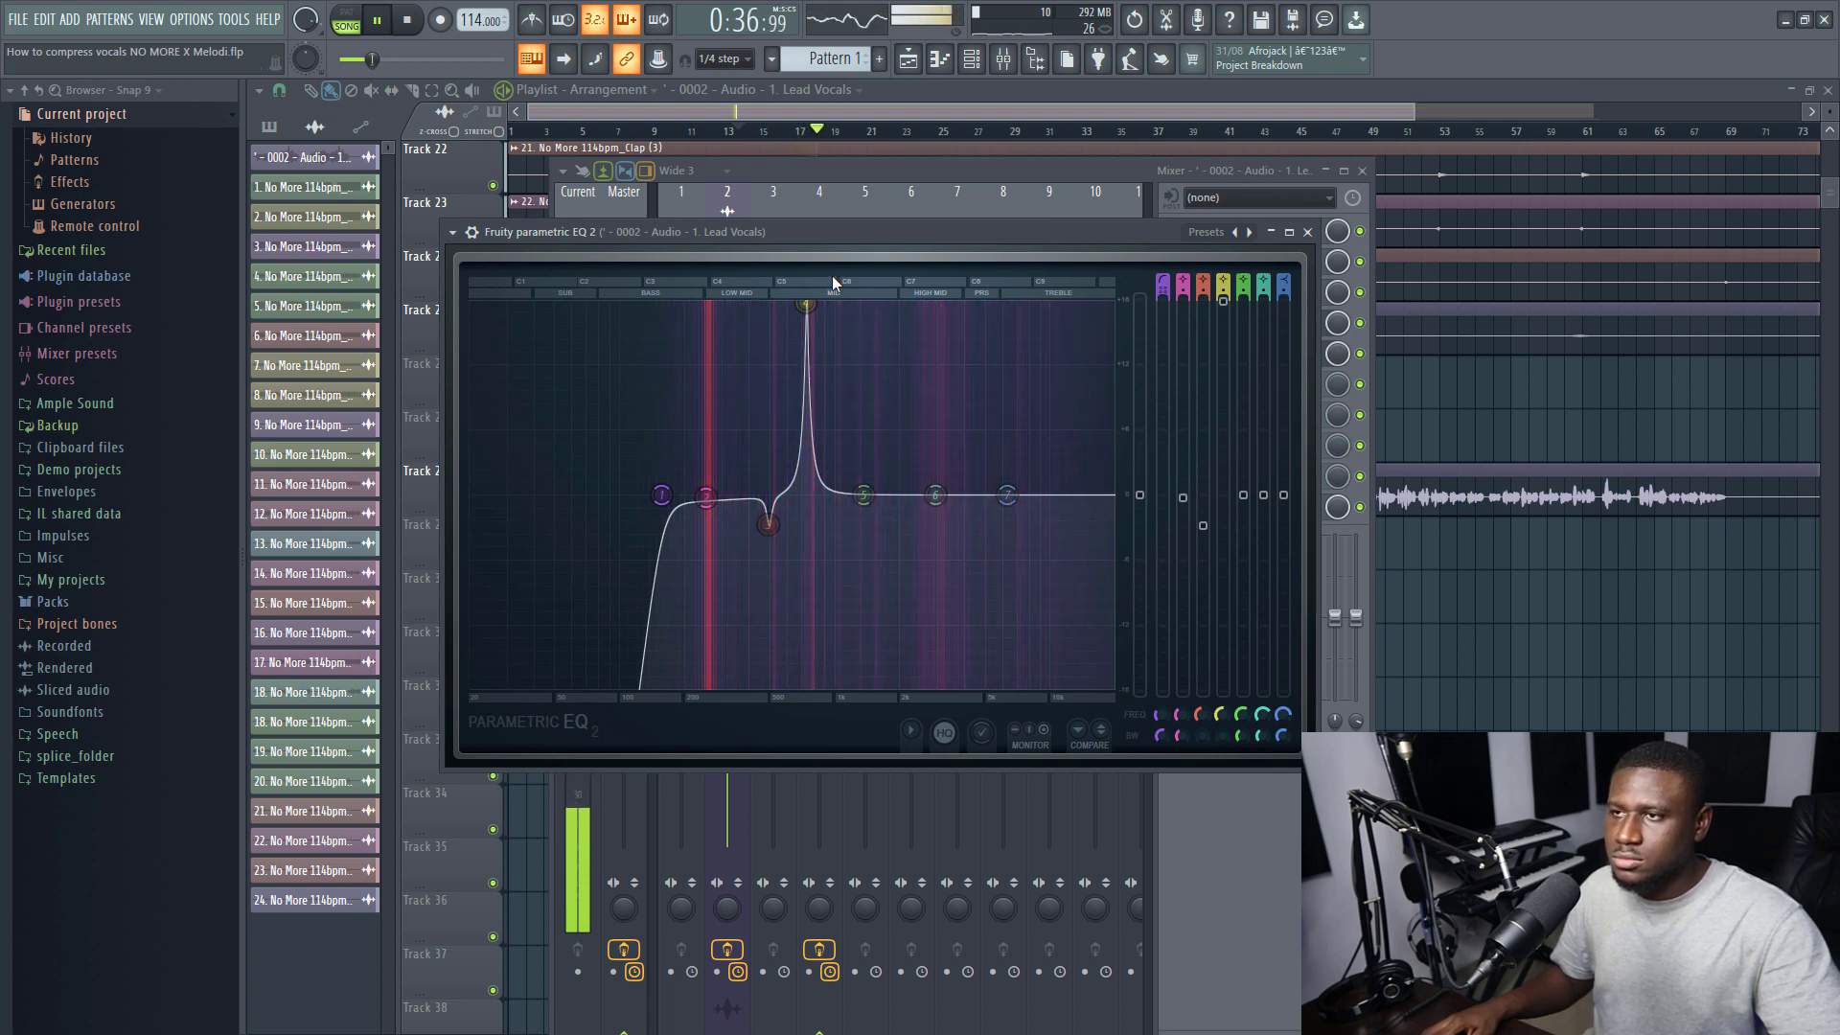
left_click_drag(806, 305, 830, 304)
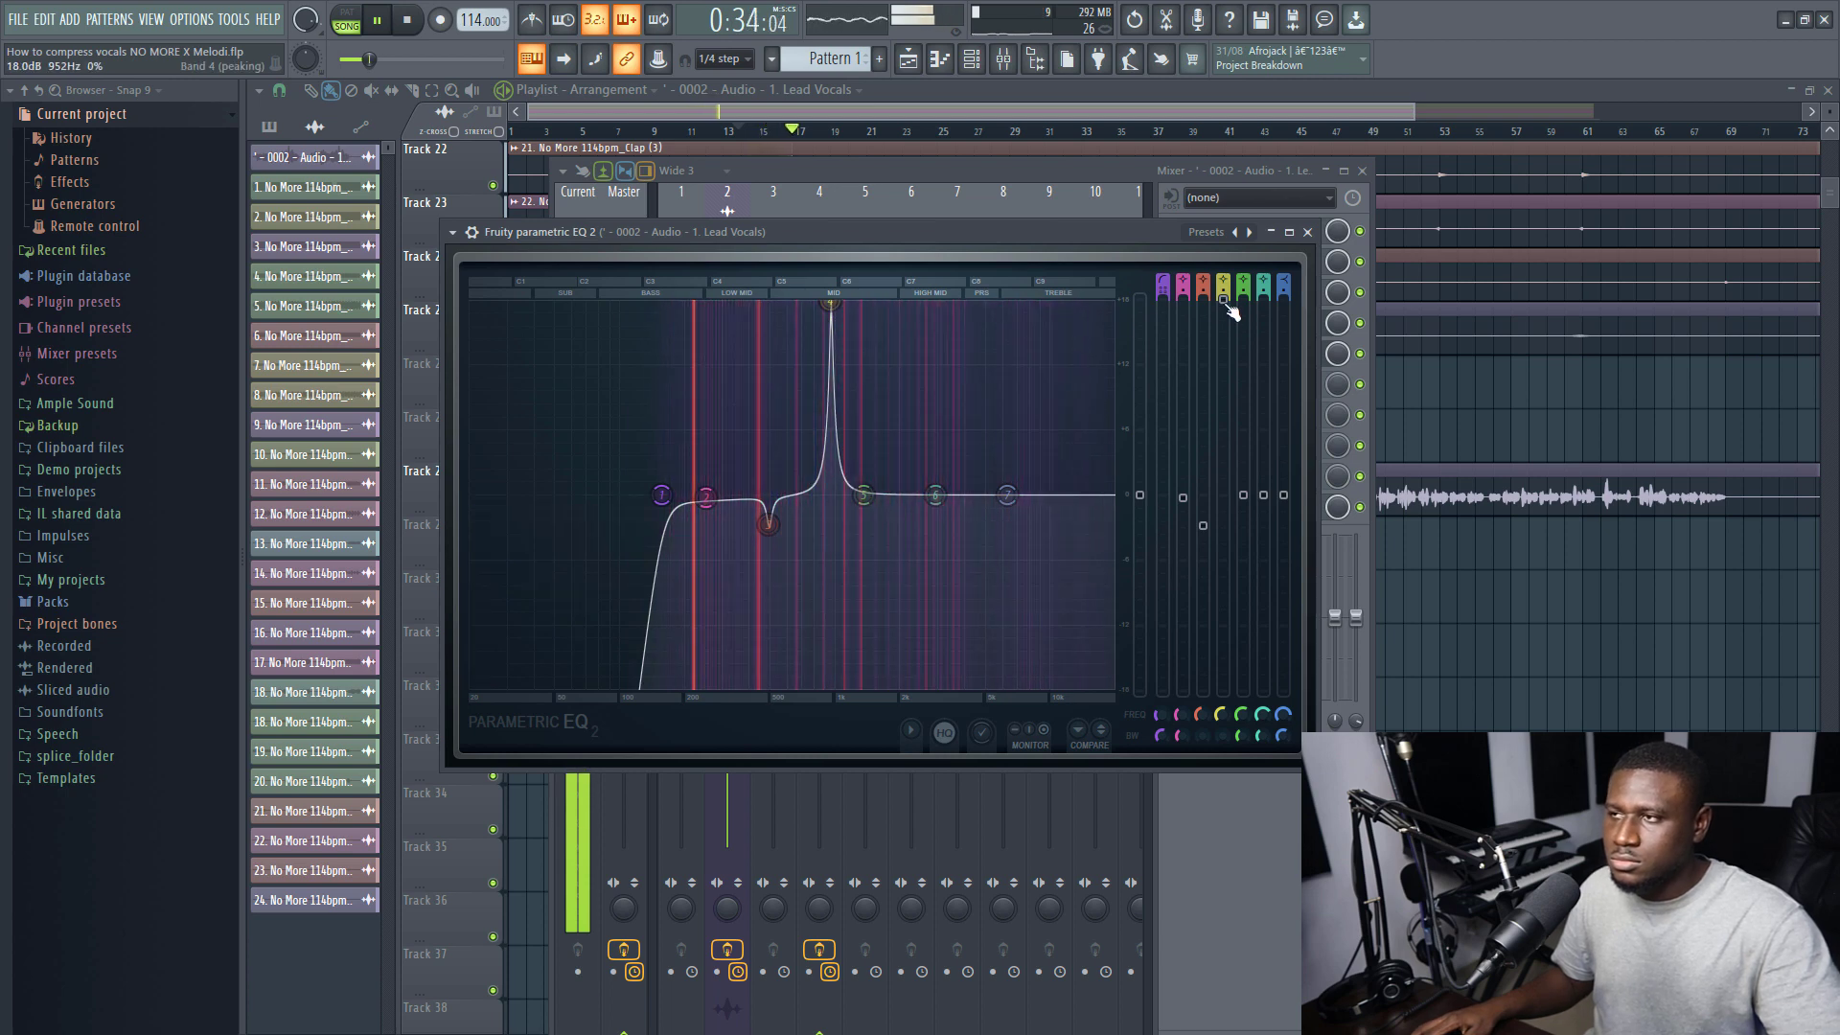
key("space")
left_click_drag(1223, 301, 1223, 525)
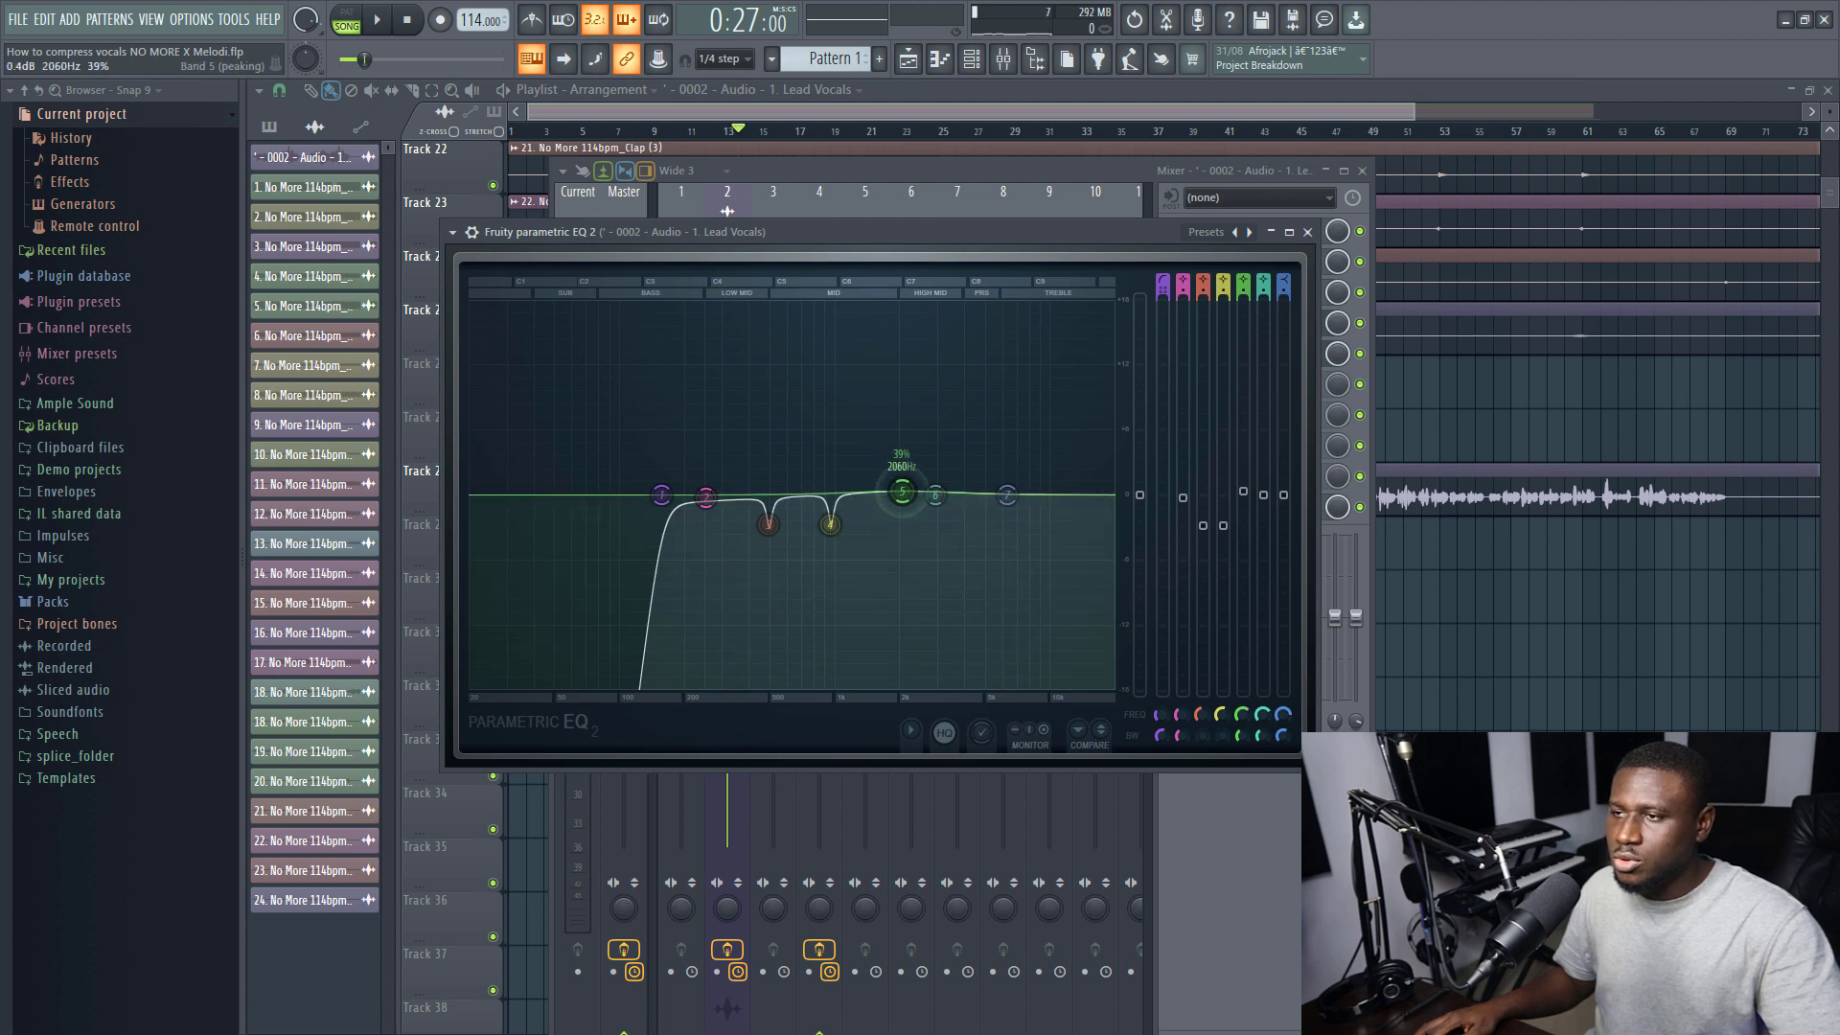
Sweep band 5 as a narrow full boost to about 2332 Hz during playback, and cut it to about -3.5 dB
mouse_move(902, 493)
left_mouse_down()
mouse_move(903, 458)
mouse_move(908, 474)
left_mouse_up()
left_click_drag(914, 305, 904, 326)
key("space")
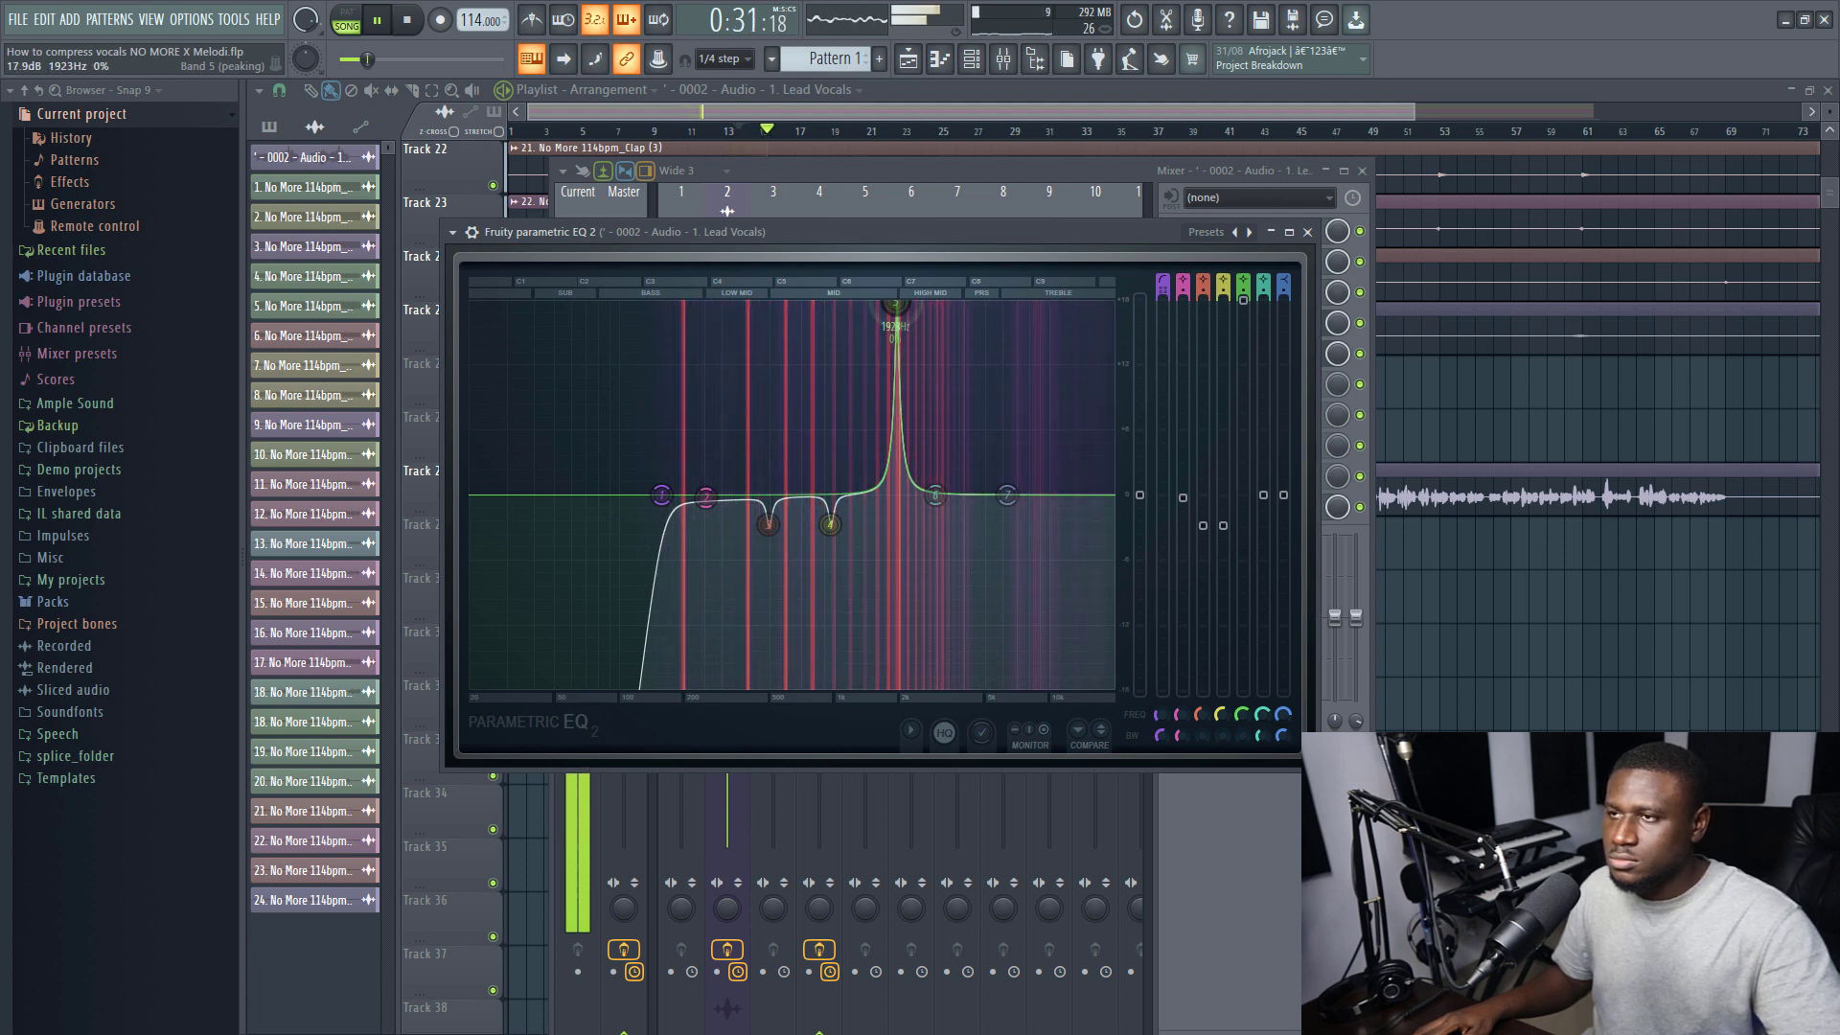
mouse_move(896, 305)
left_mouse_down()
mouse_move(875, 305)
mouse_move(917, 307)
left_mouse_up()
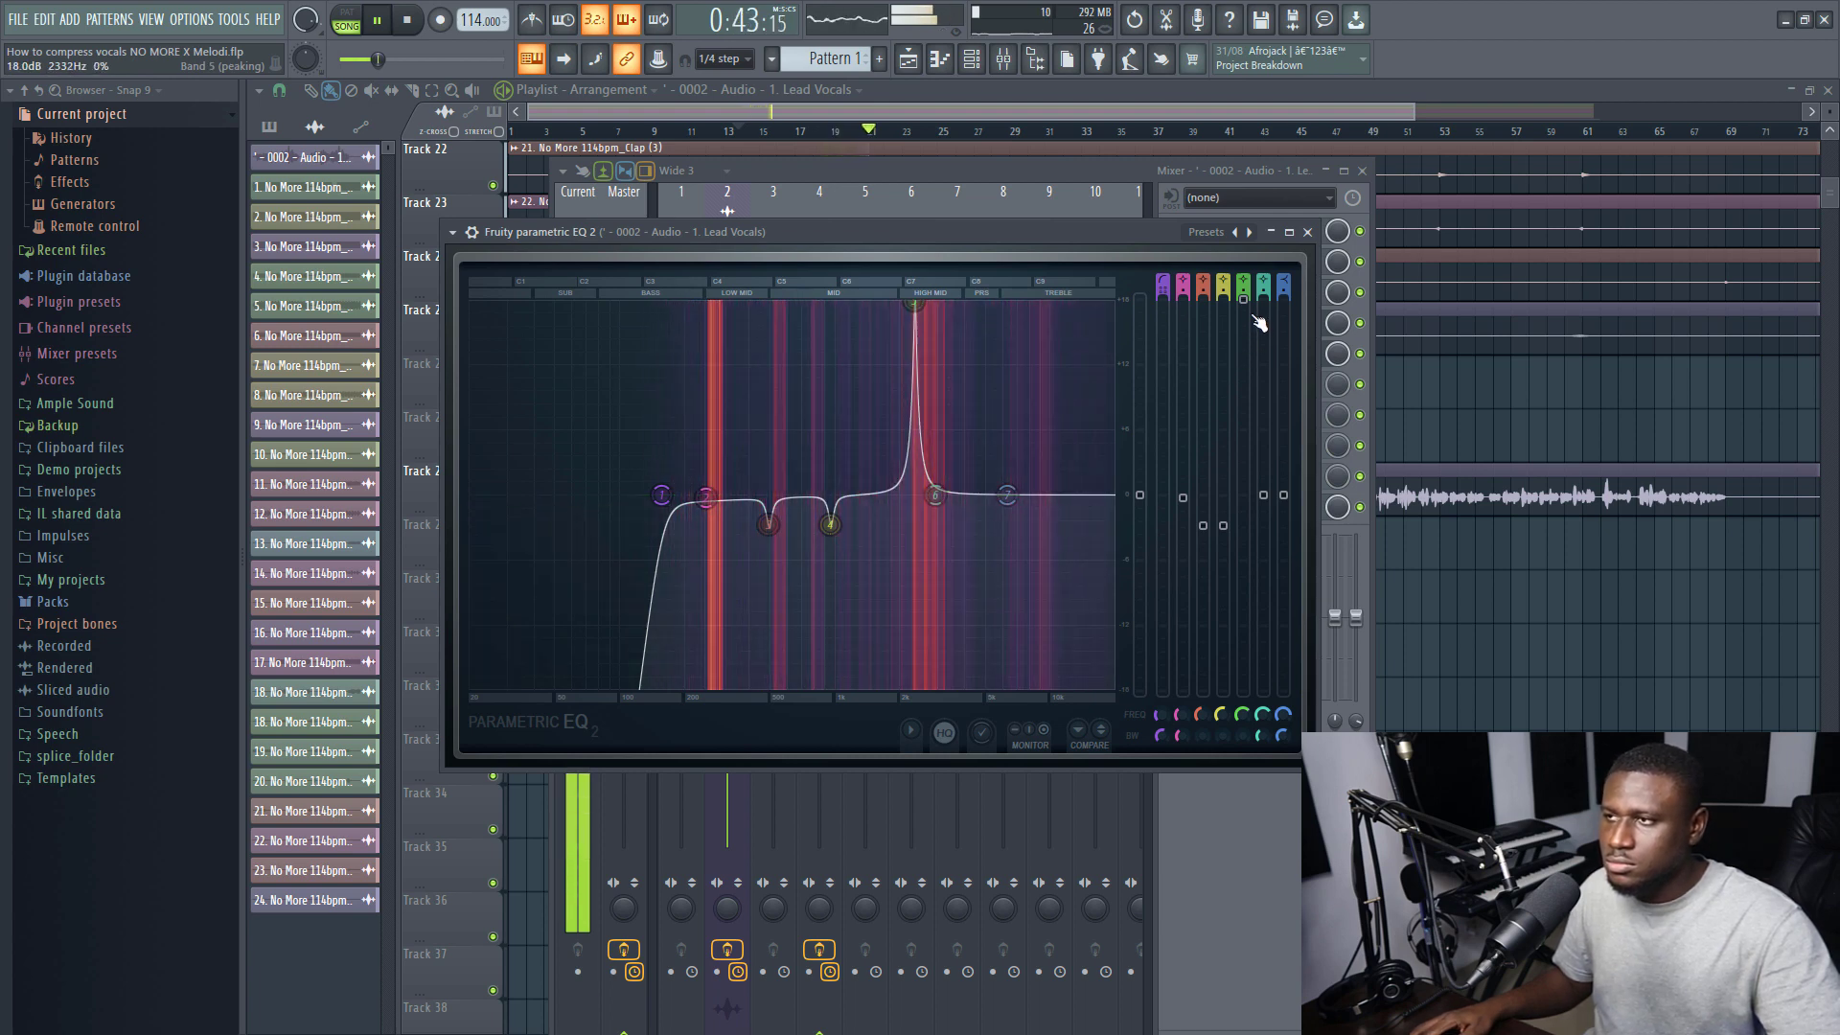
key("space")
left_click_drag(1245, 303, 1244, 547)
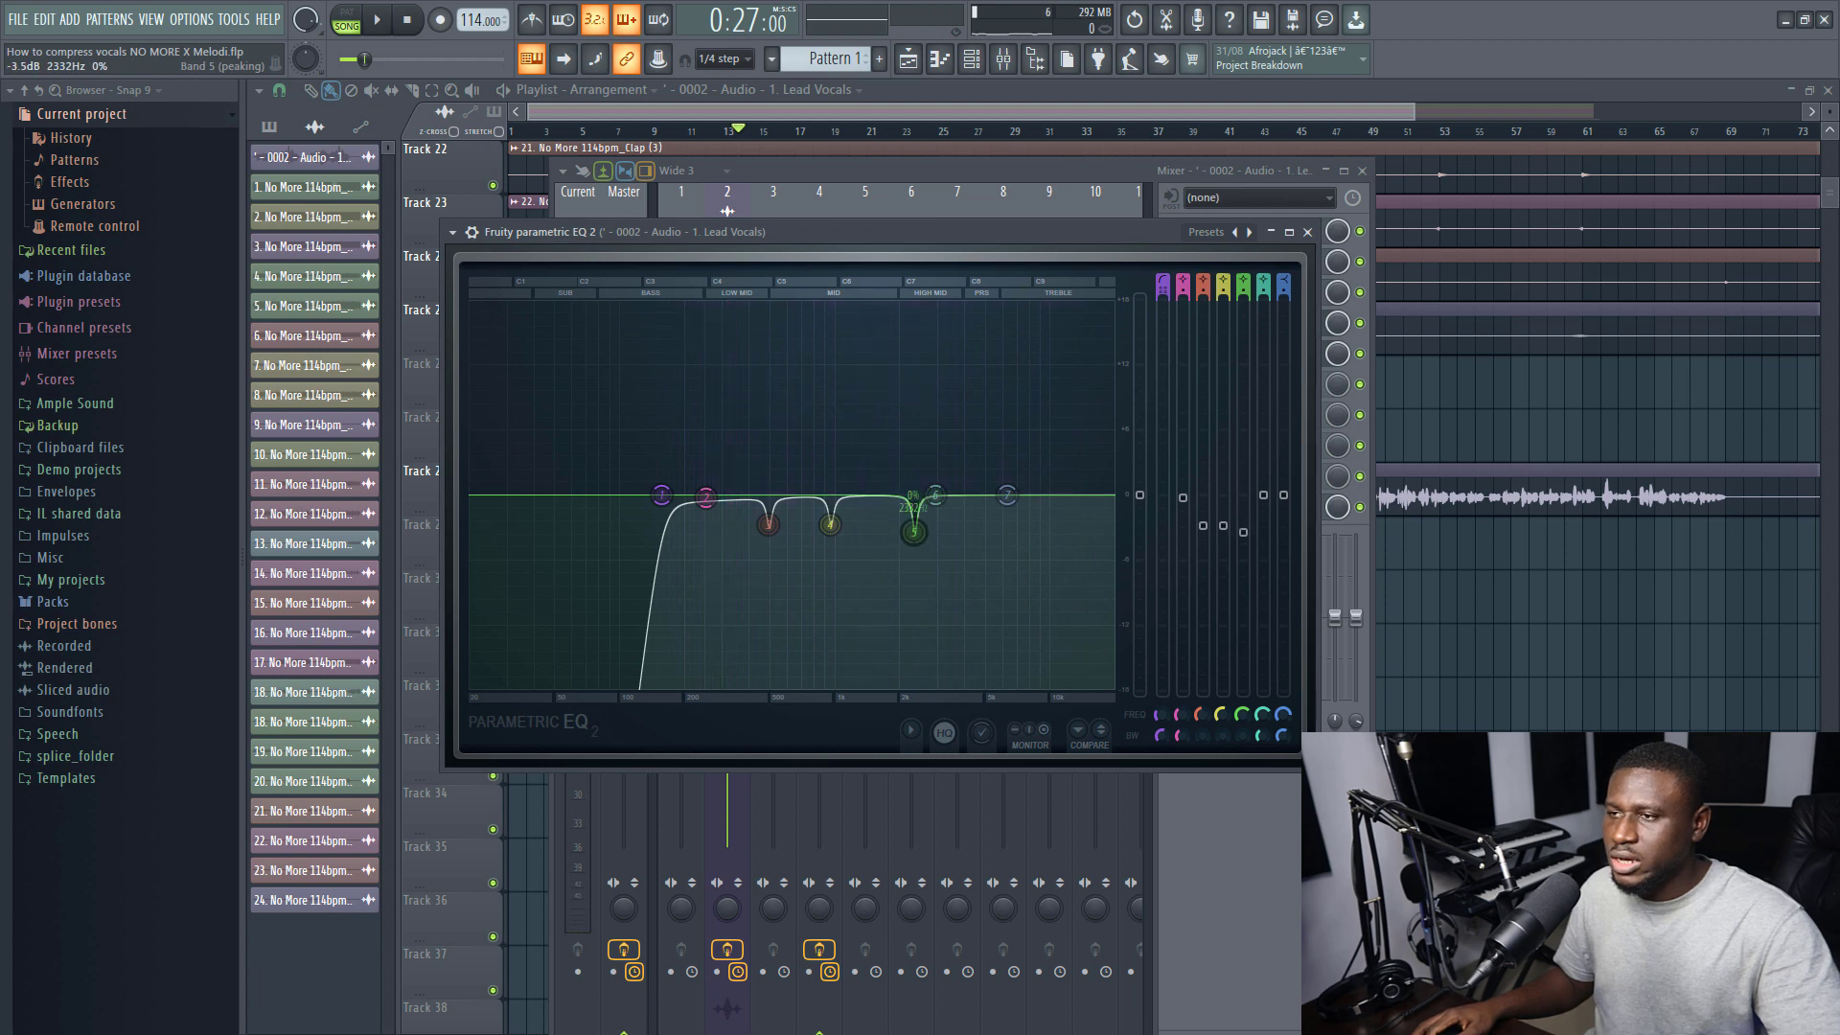
Boost a narrowed band 6 at about 3512 Hz during playback, and cut it to roughly the same depth as band 5
left_click_drag(969, 495, 952, 304)
scroll(988, 497, "down", 8)
key("space")
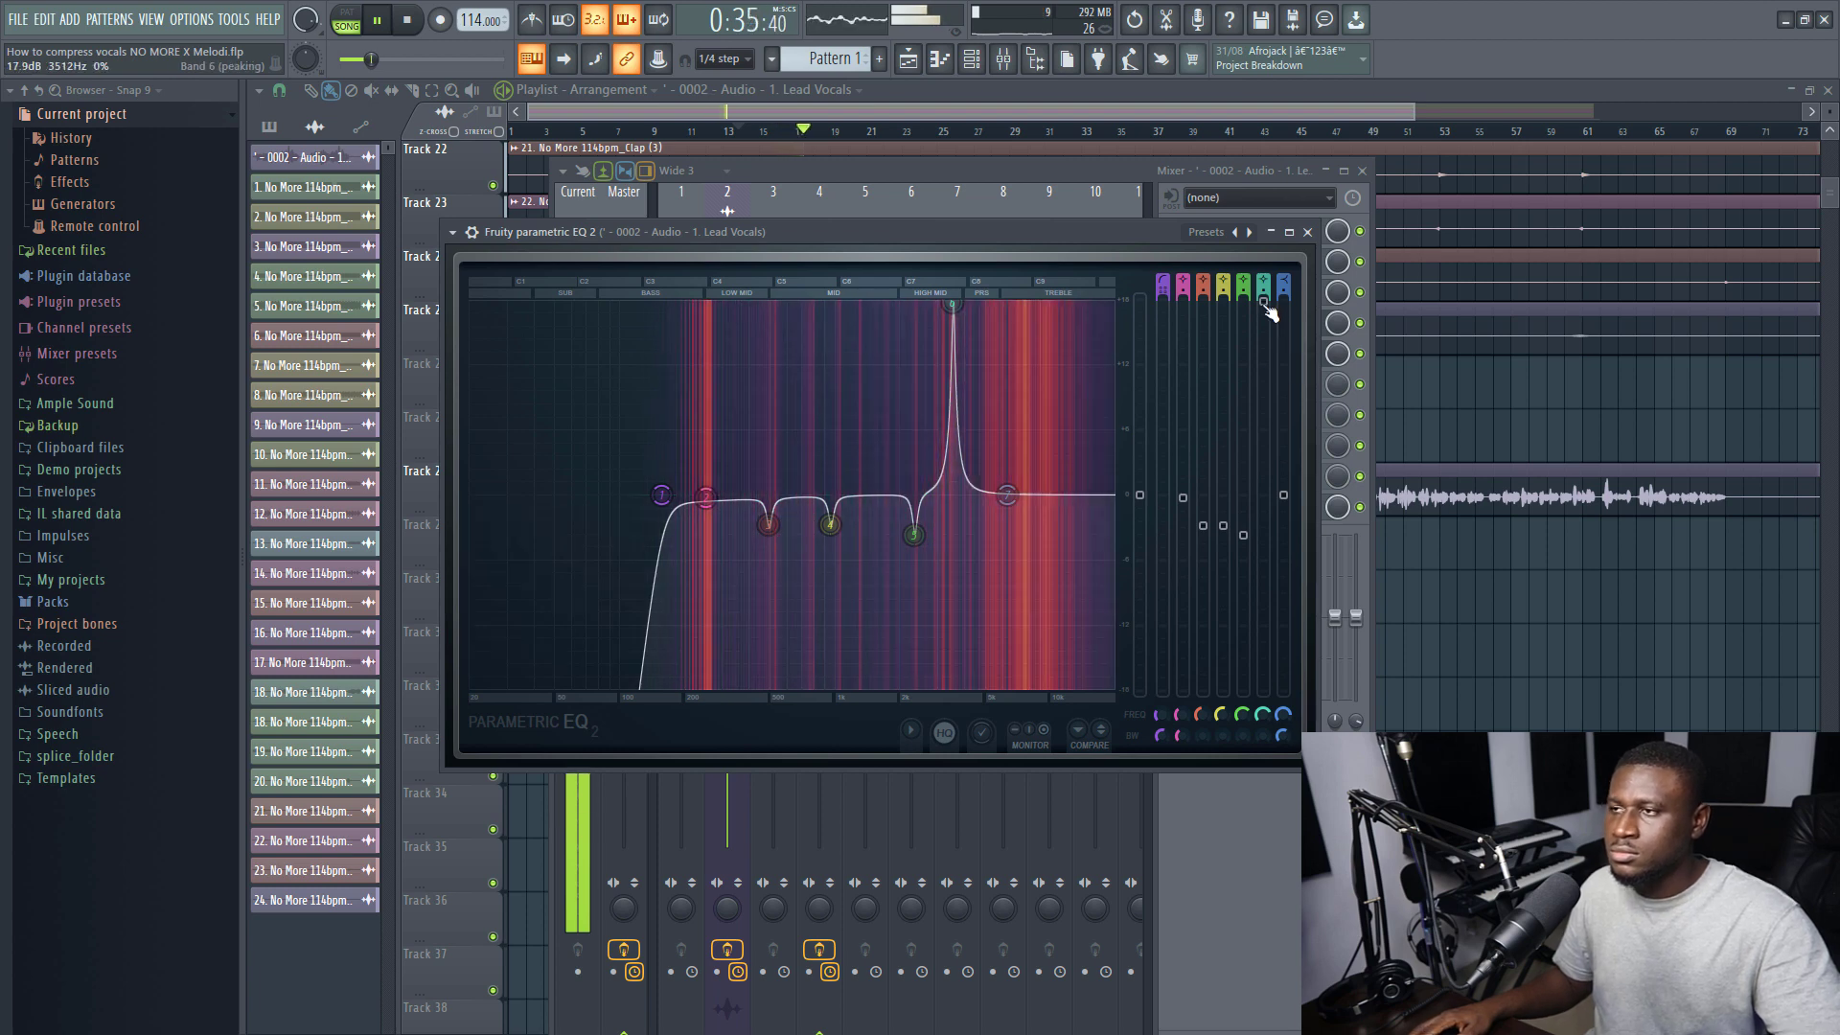
left_click_drag(1264, 303, 1263, 531)
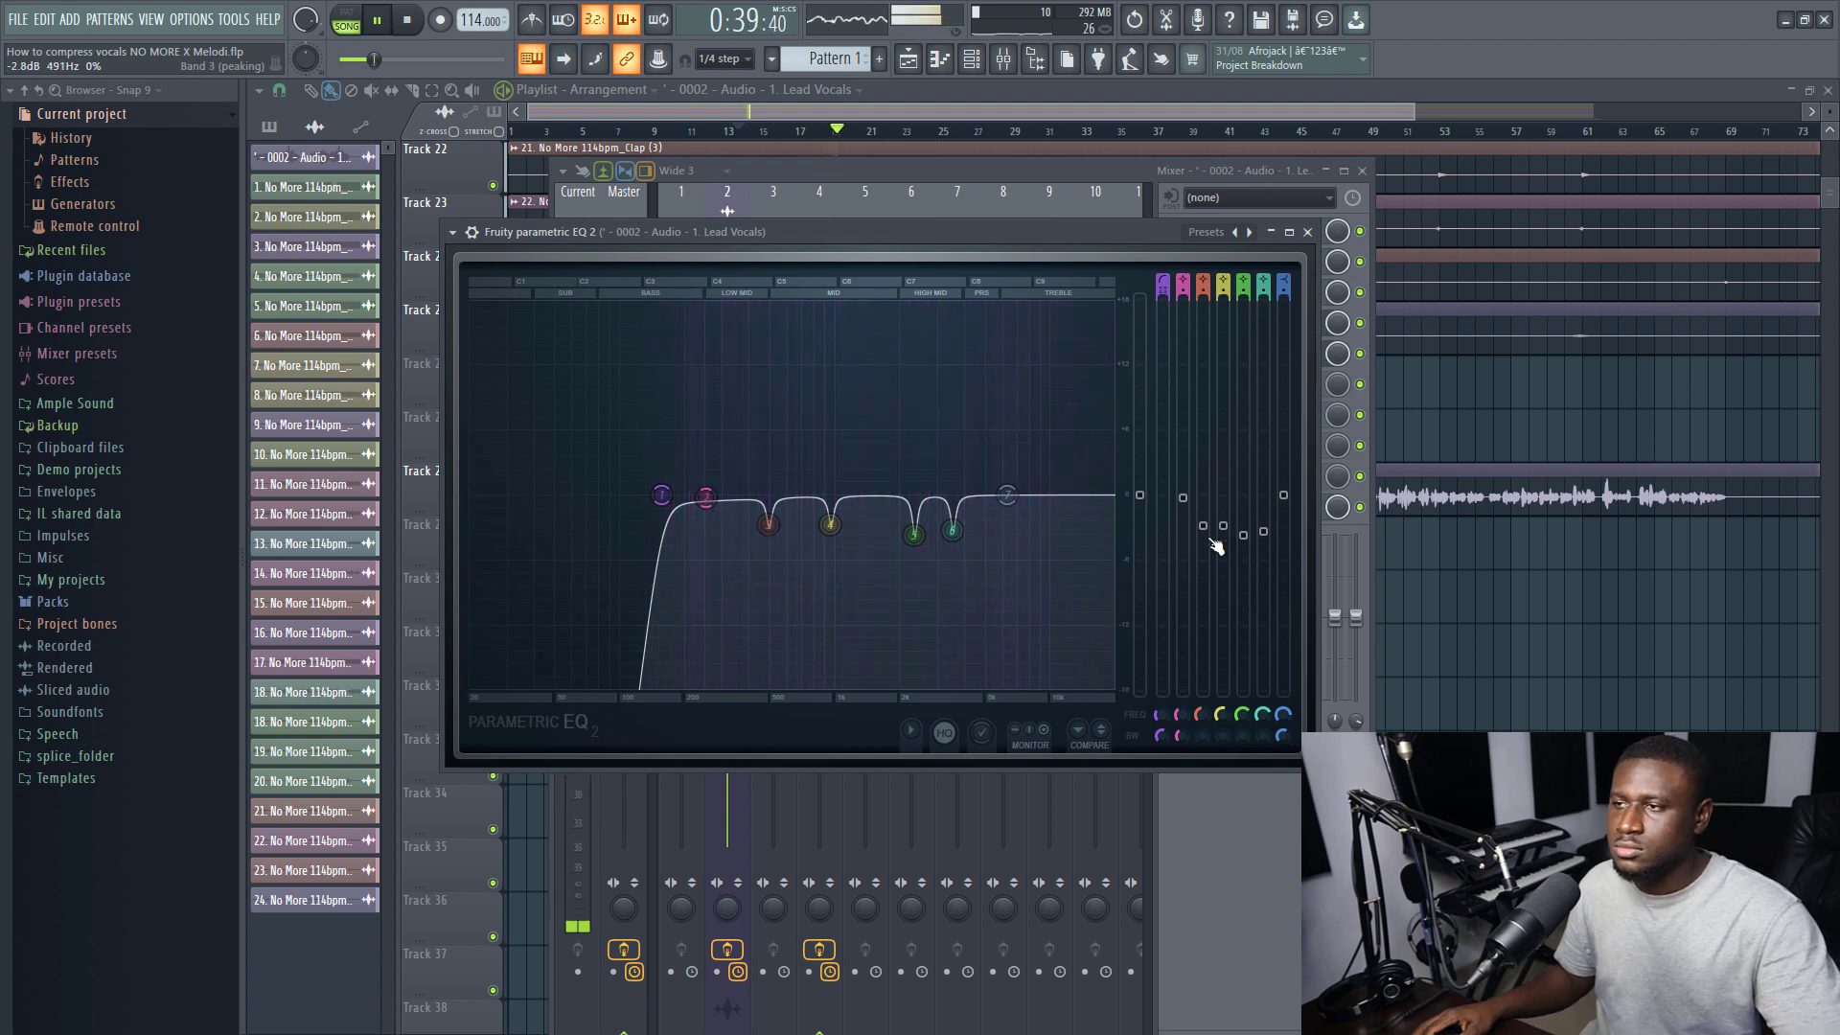
key("space")
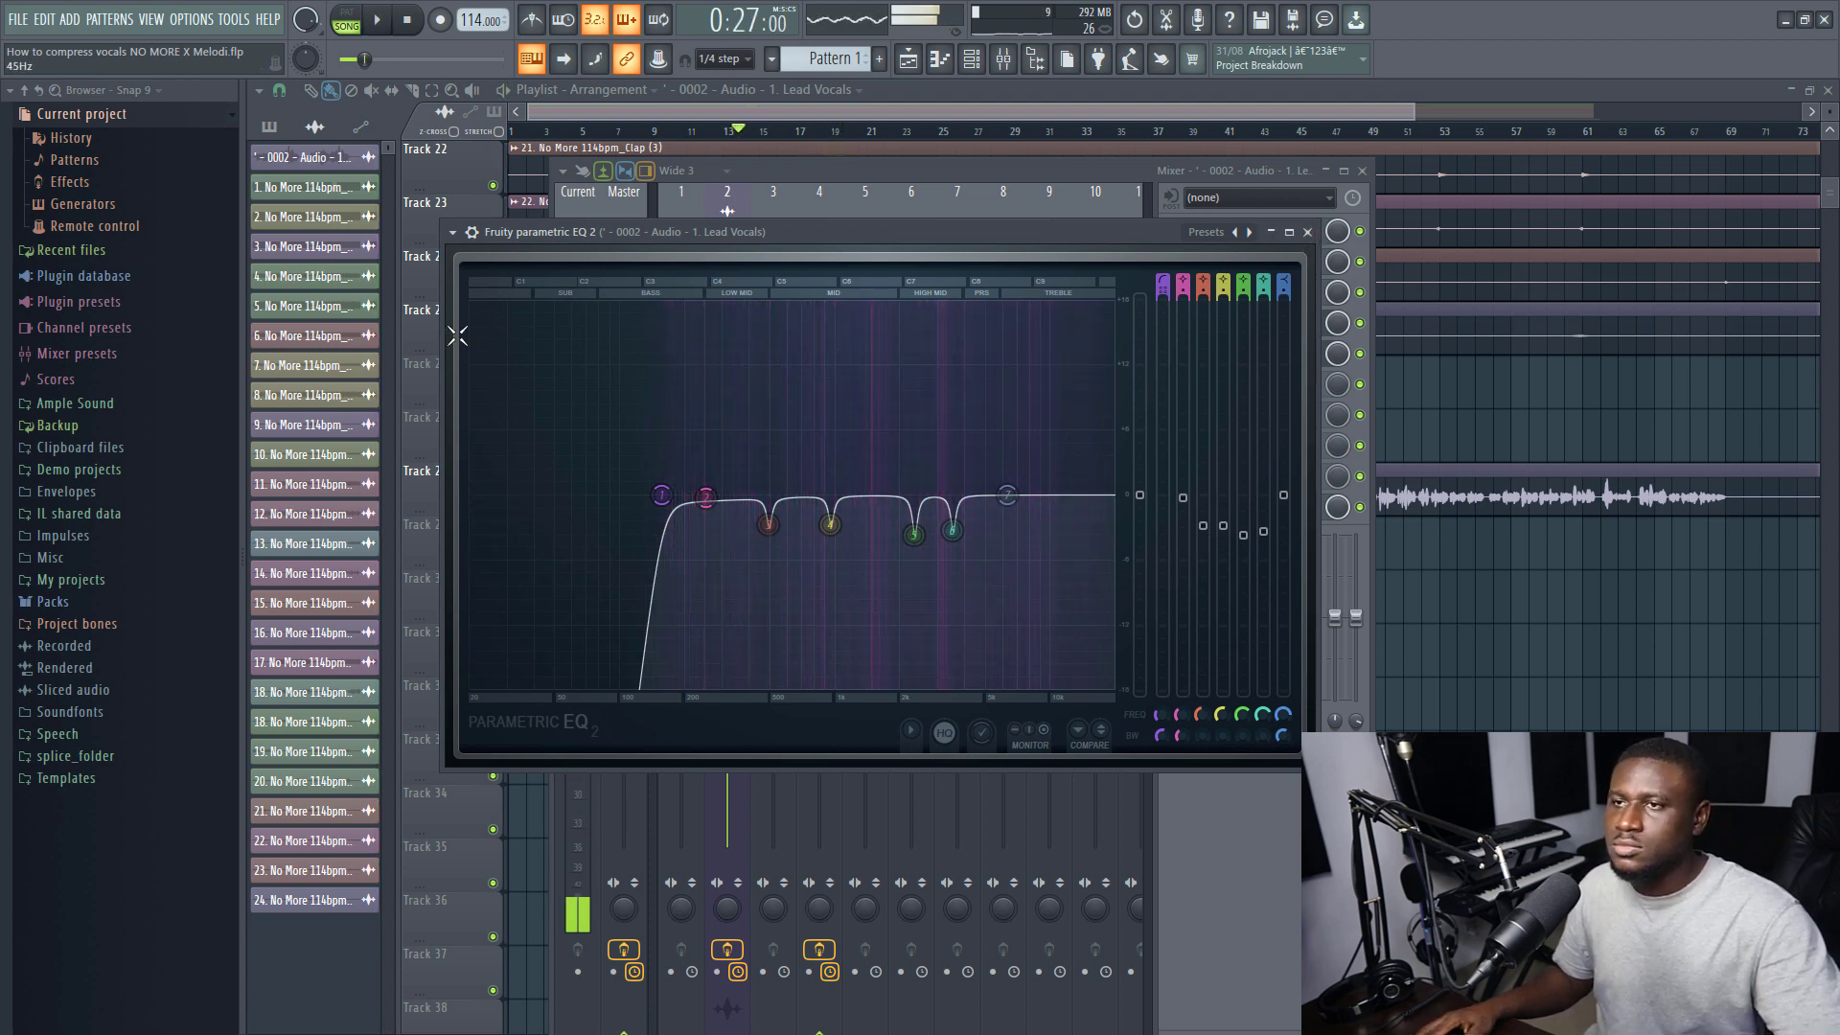
Compare the lead vocal with the EQ bypassed and enabled during playback, leaving the EQ on
left_click(471, 232)
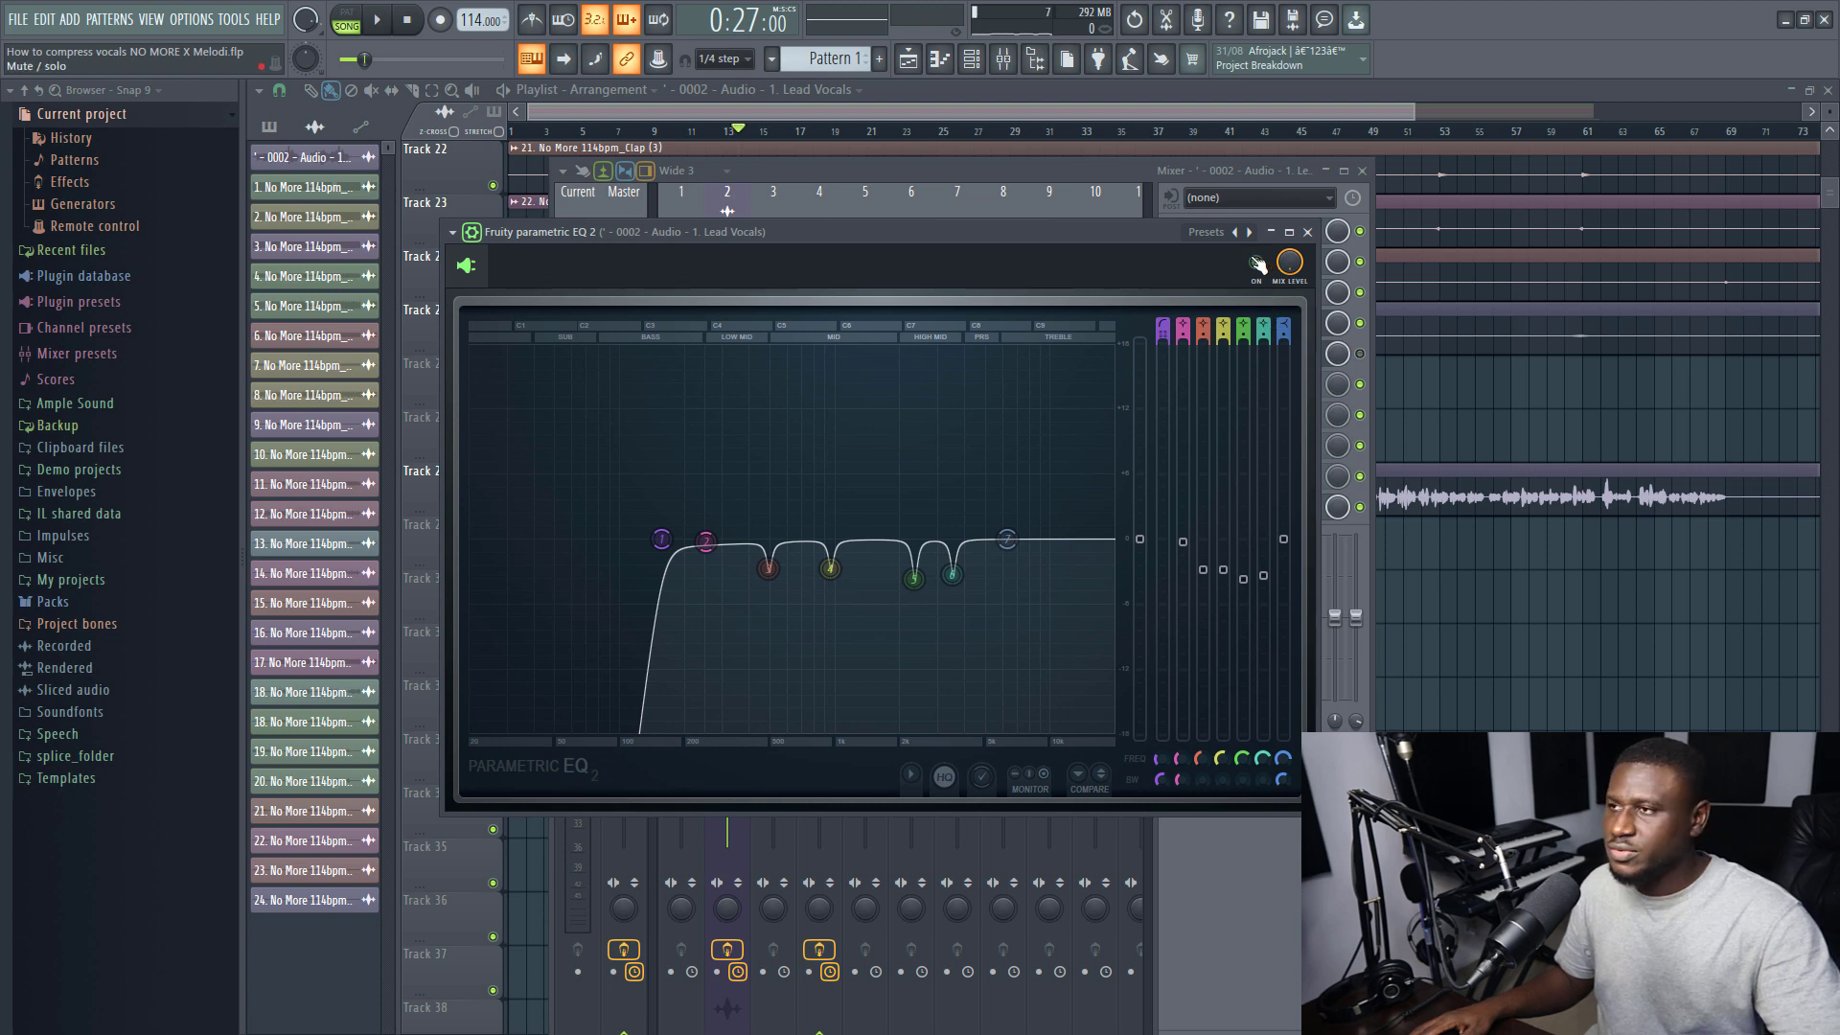
key("space")
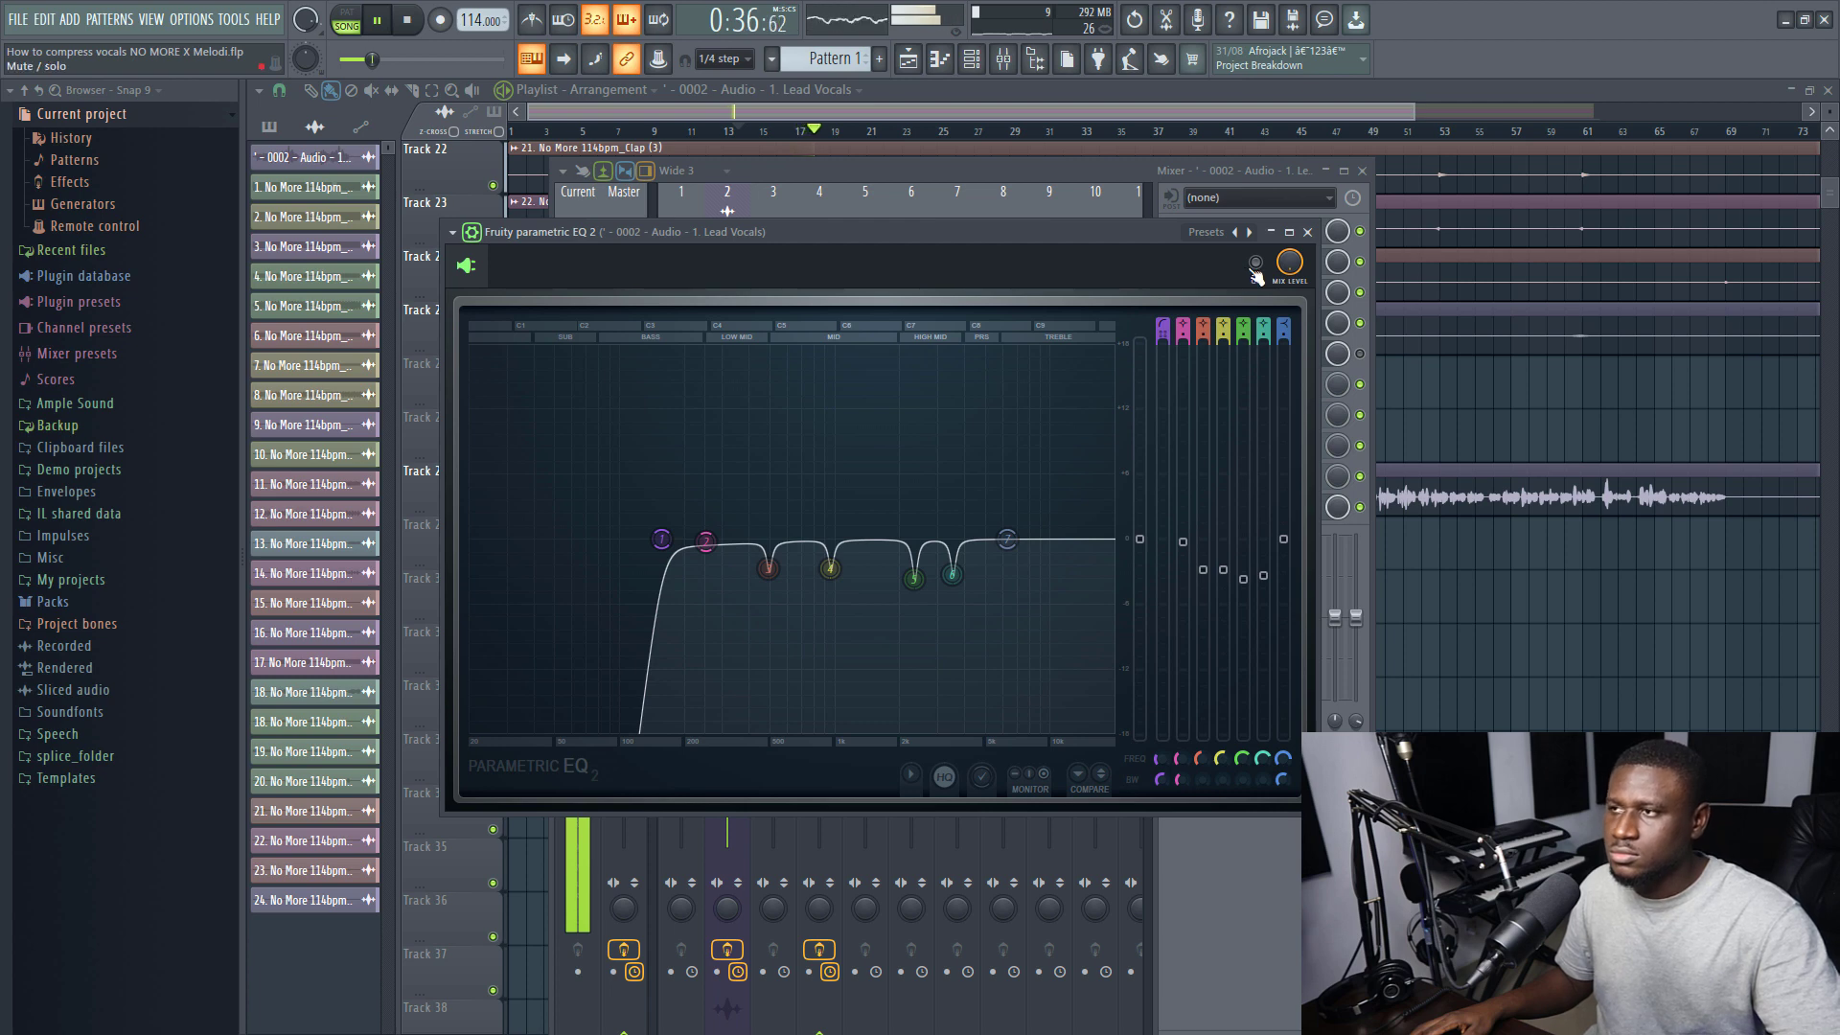
left_click(1256, 262)
key("space")
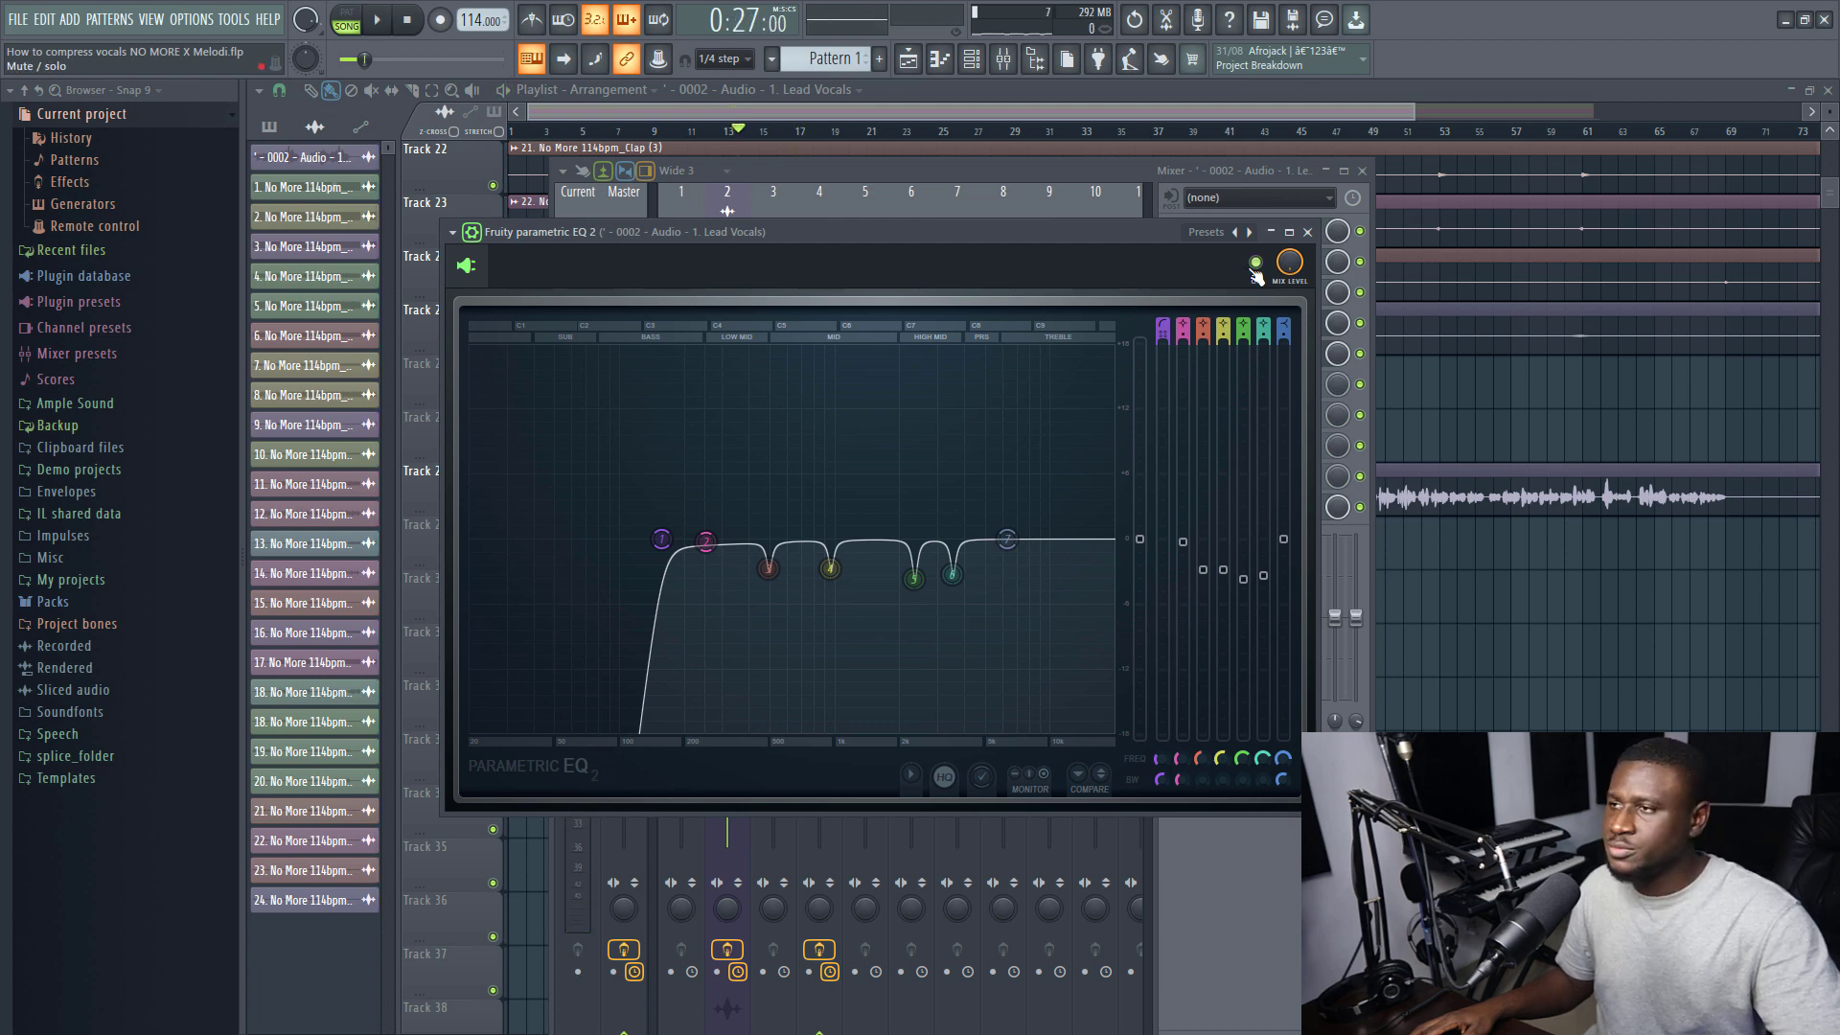
key("space")
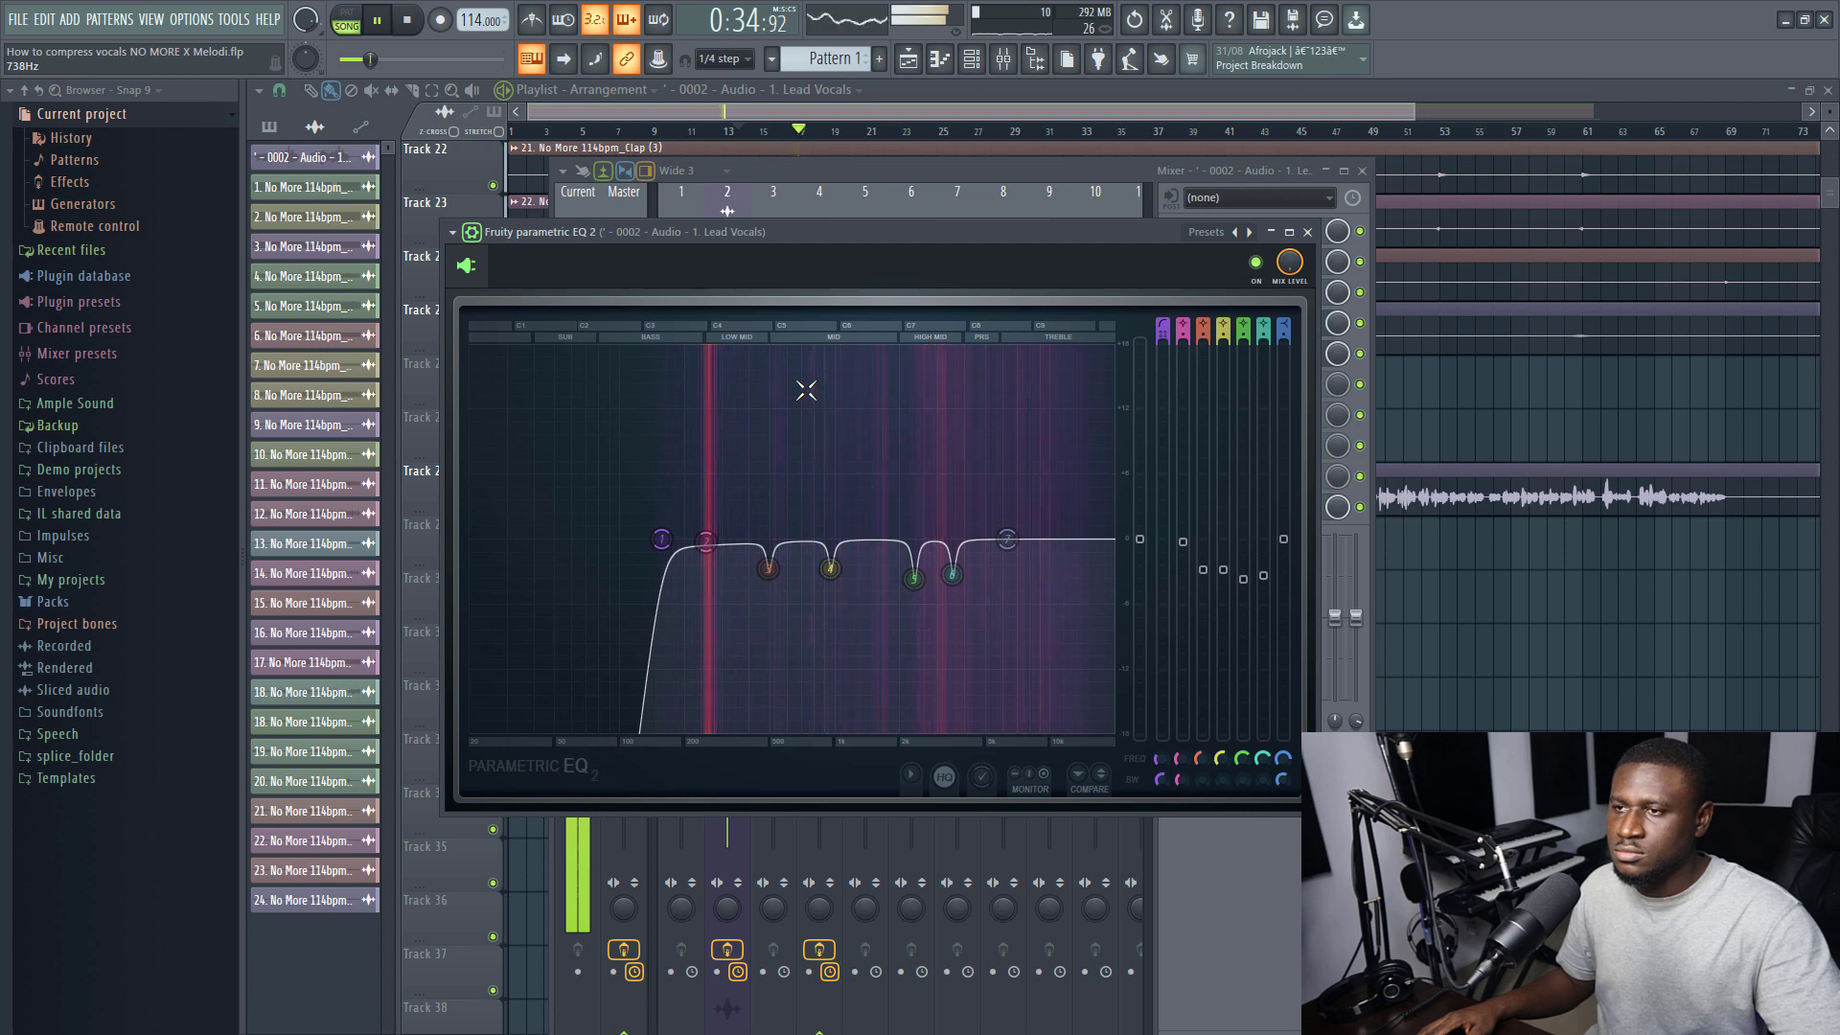
key("space")
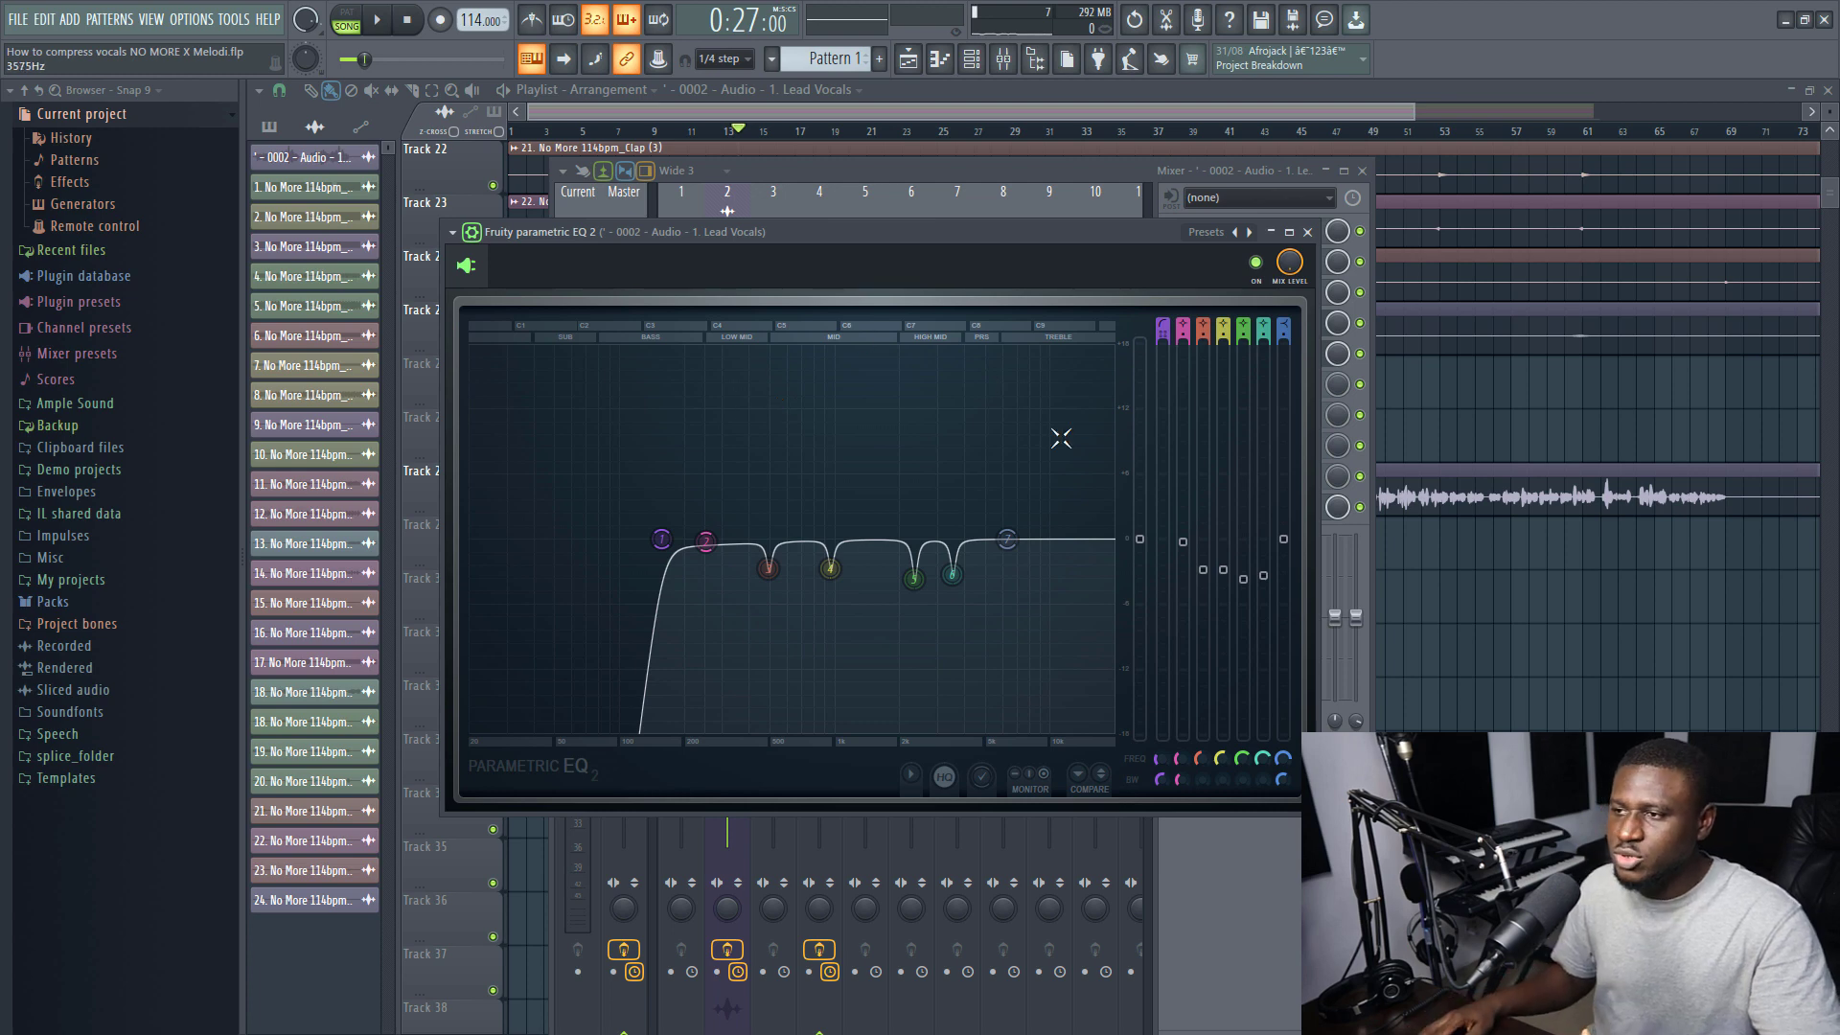
Try a slight boost and a slight cut on high-shelf band 7 near 7 kHz, and return it to about flat
left_click_drag(1003, 547, 1015, 530)
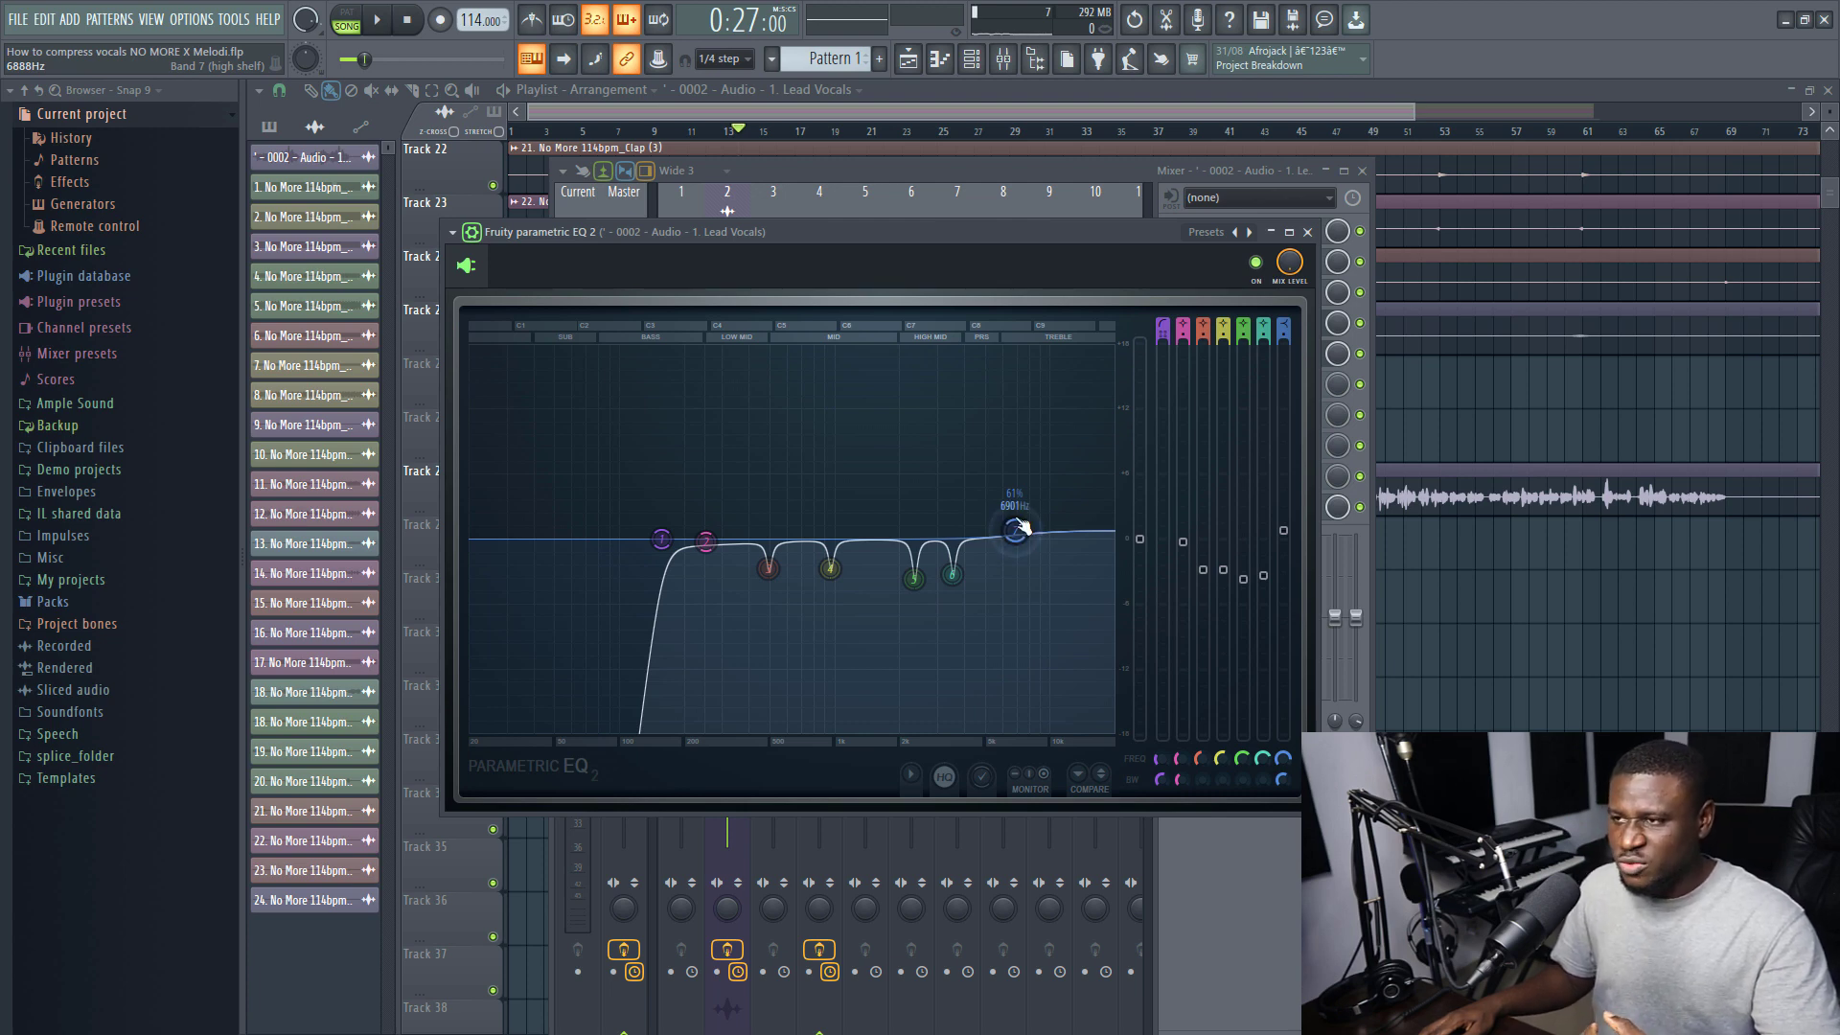
left_click_drag(1015, 530, 1019, 558)
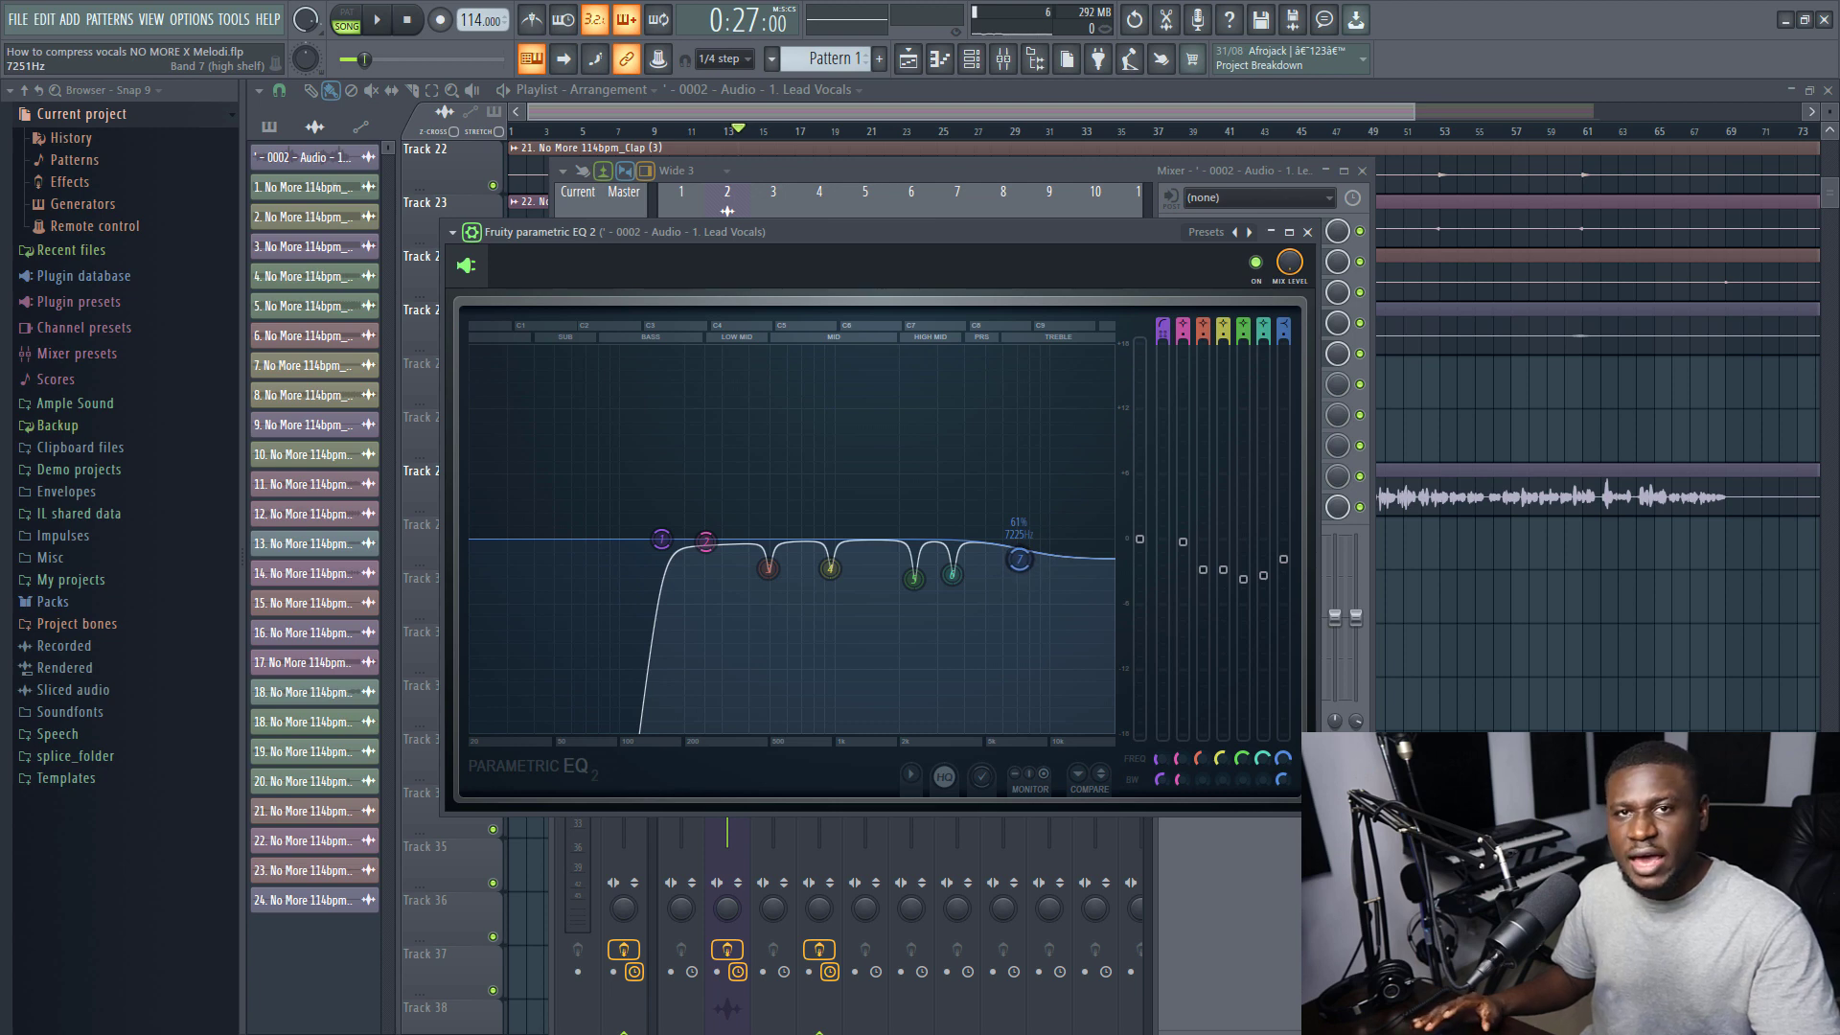
left_click_drag(1019, 559, 1021, 537)
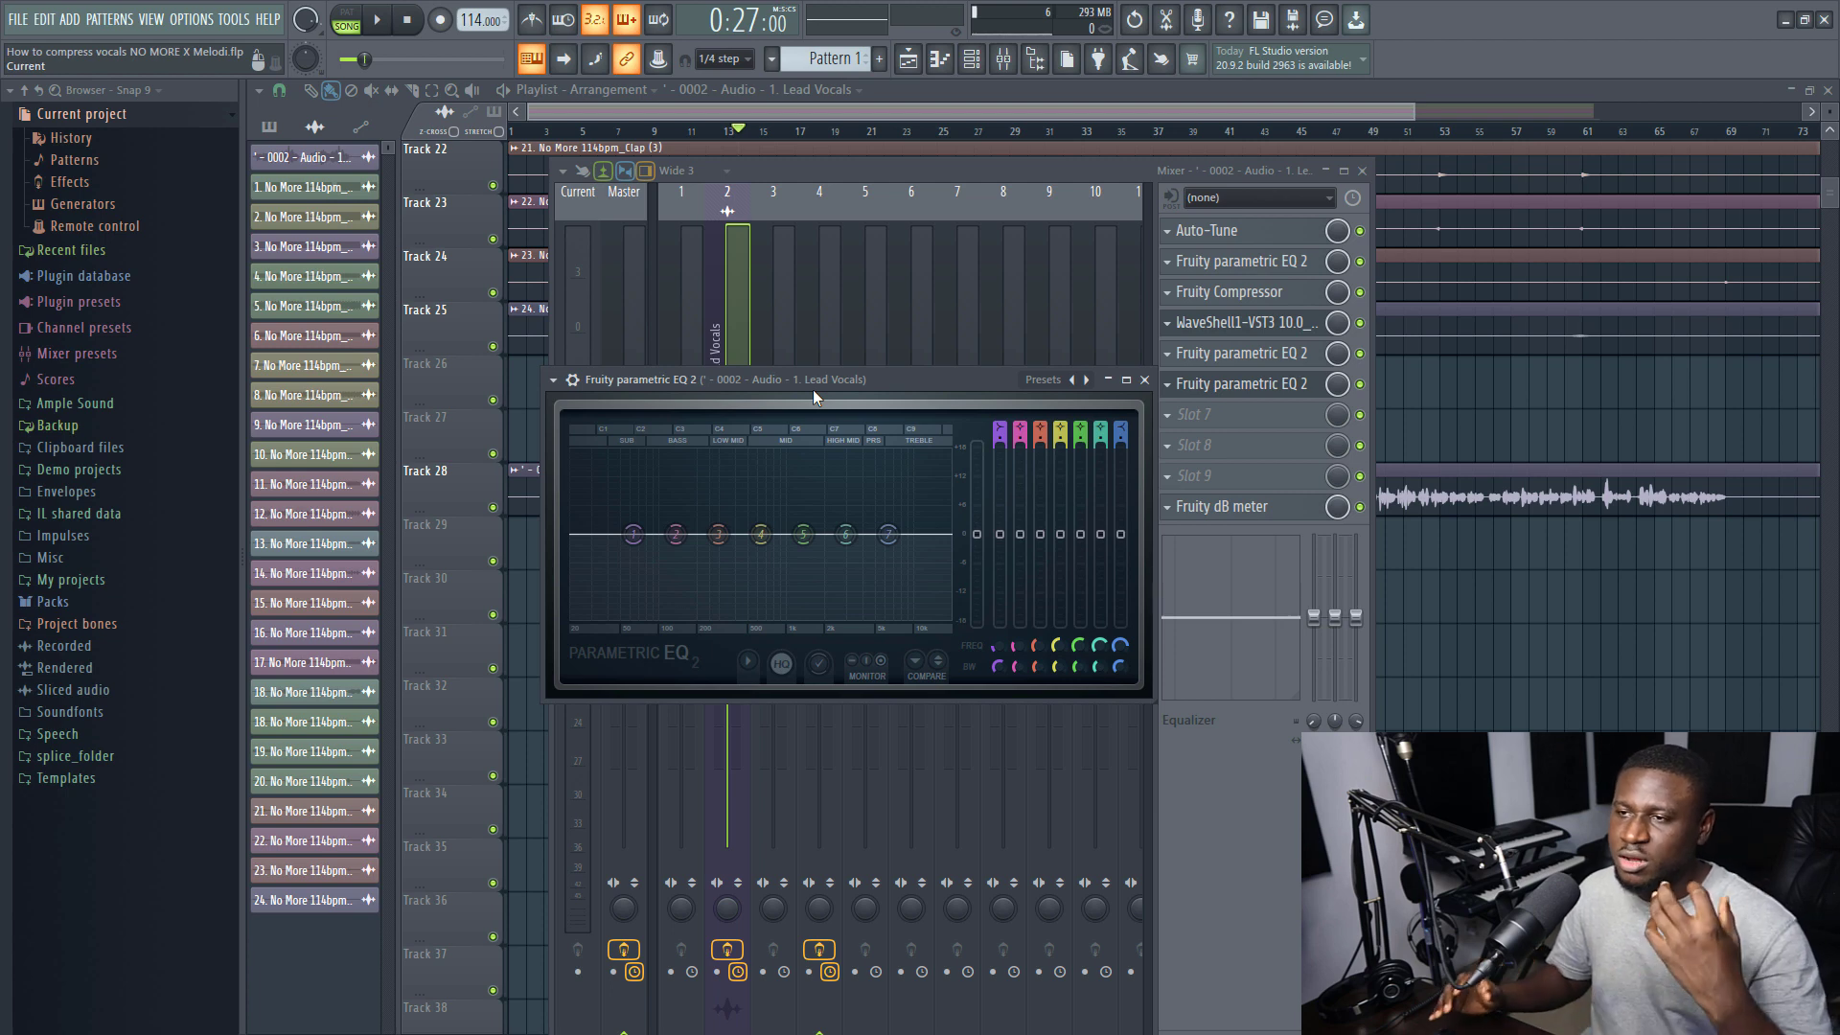
Shape the slot 6 EQ during playback: cut band 5 to -2.5 dB at about 1320 Hz, lift band 7 slightly and lower band 1
left_click_drag(756, 536, 762, 544)
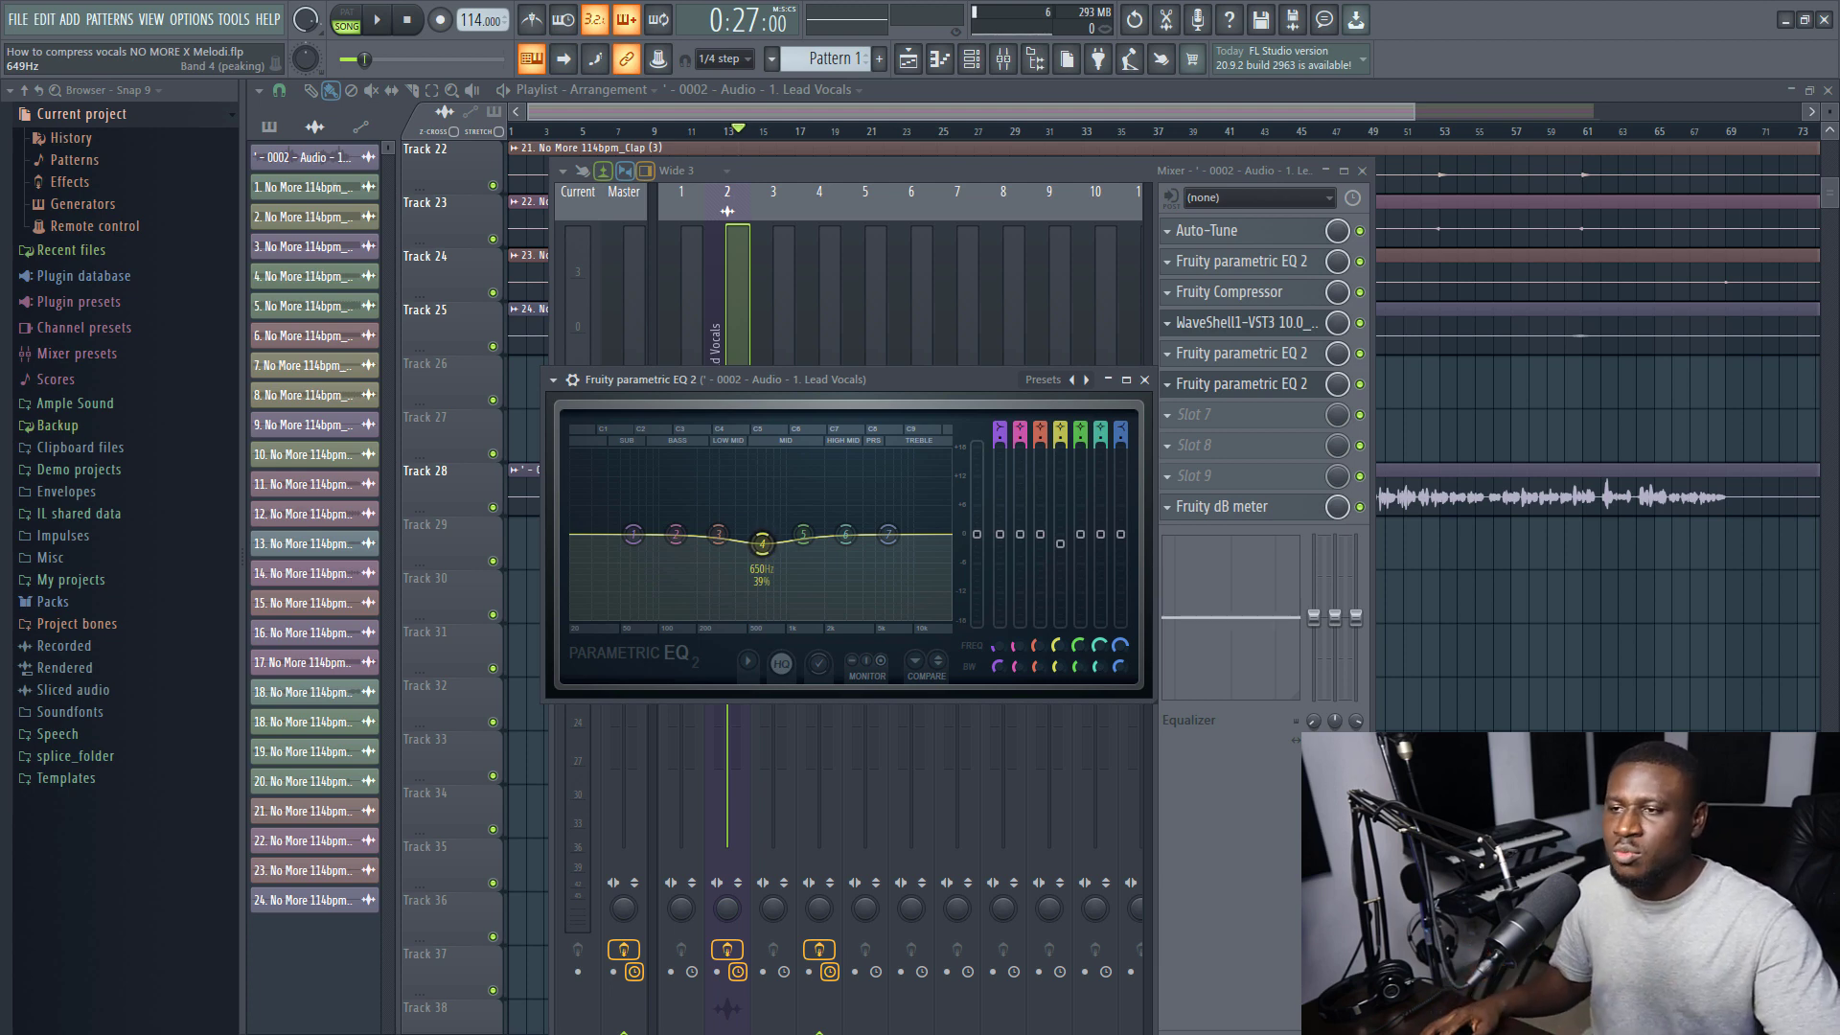
left_click_drag(762, 543, 762, 534)
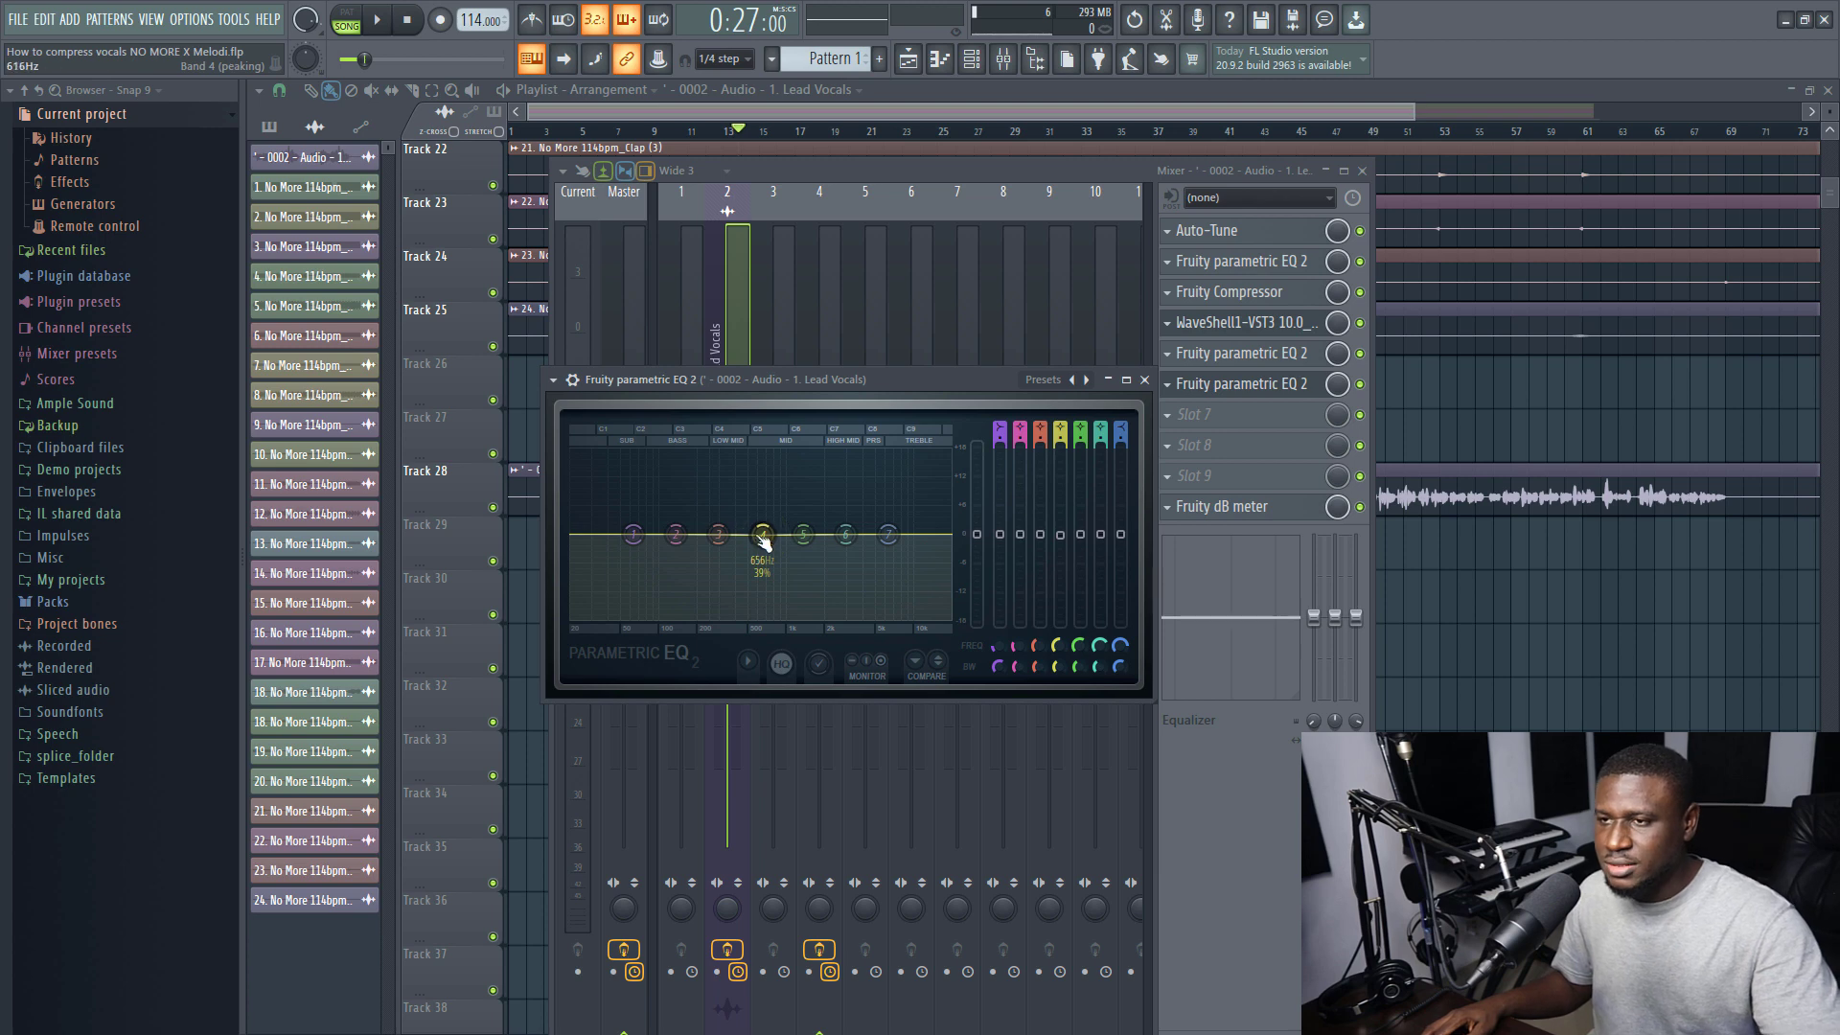
key("space")
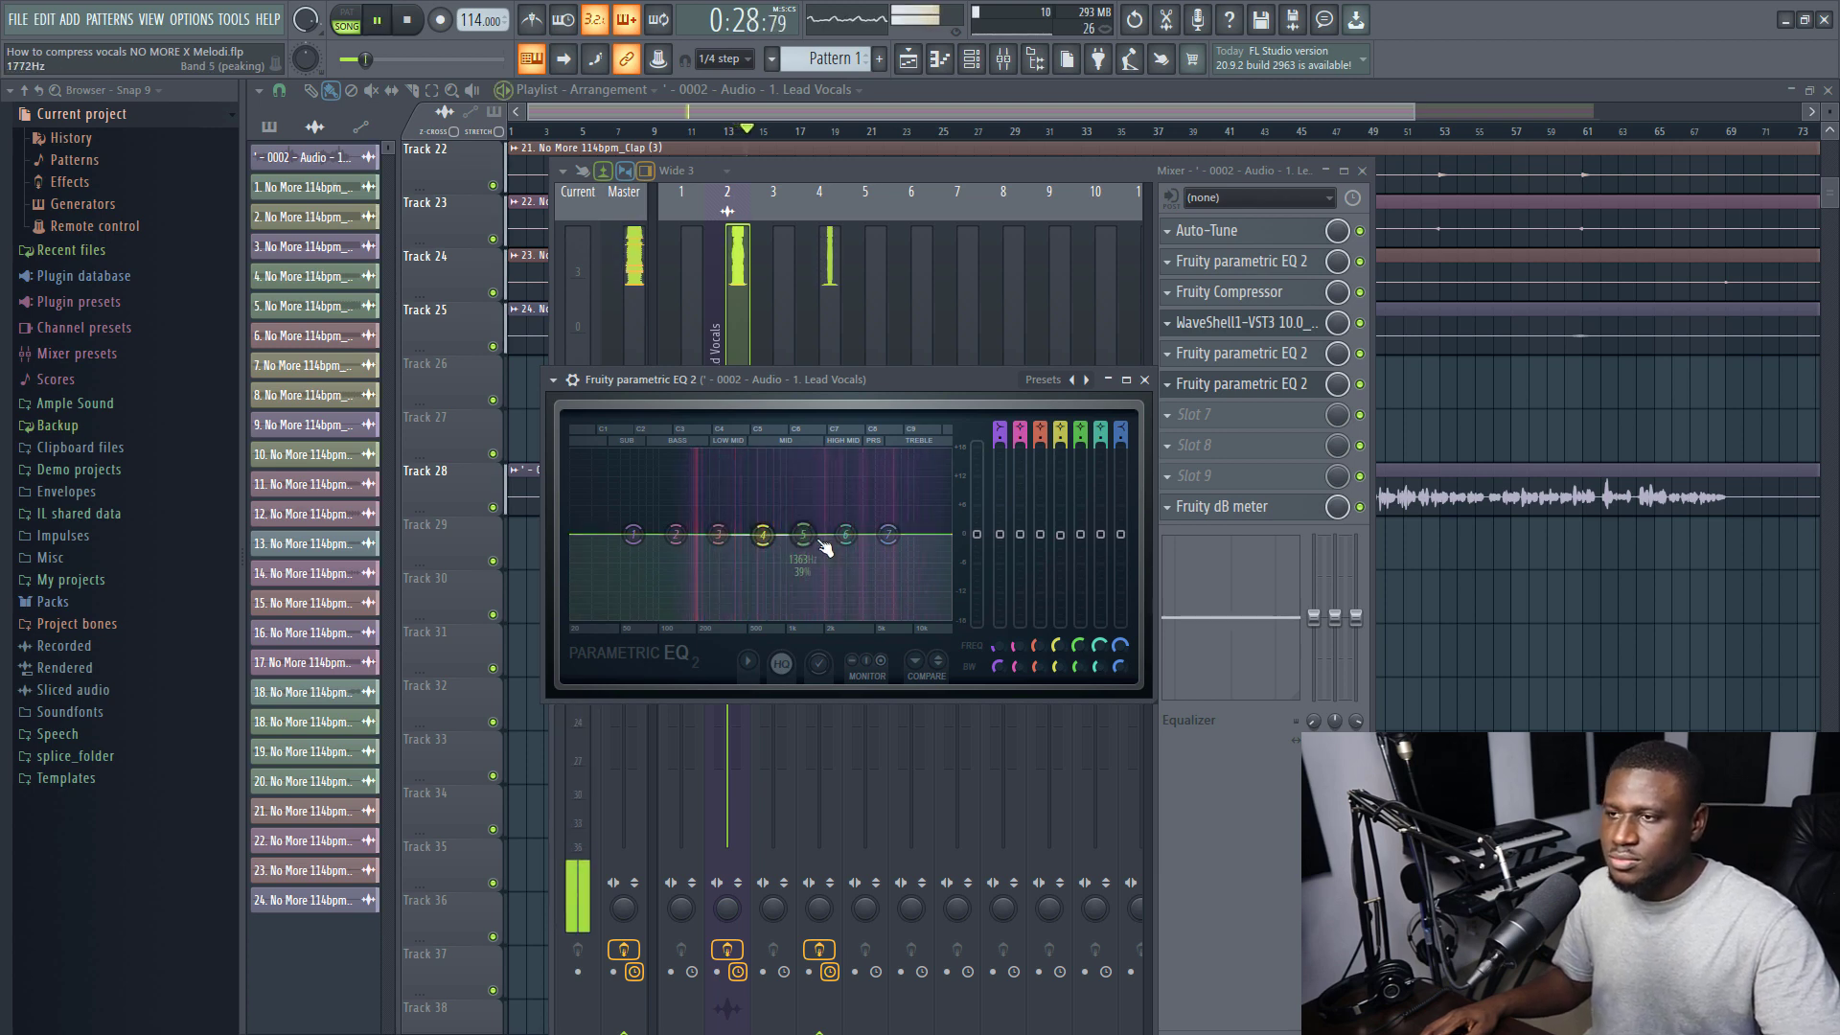
left_click_drag(845, 534, 800, 551)
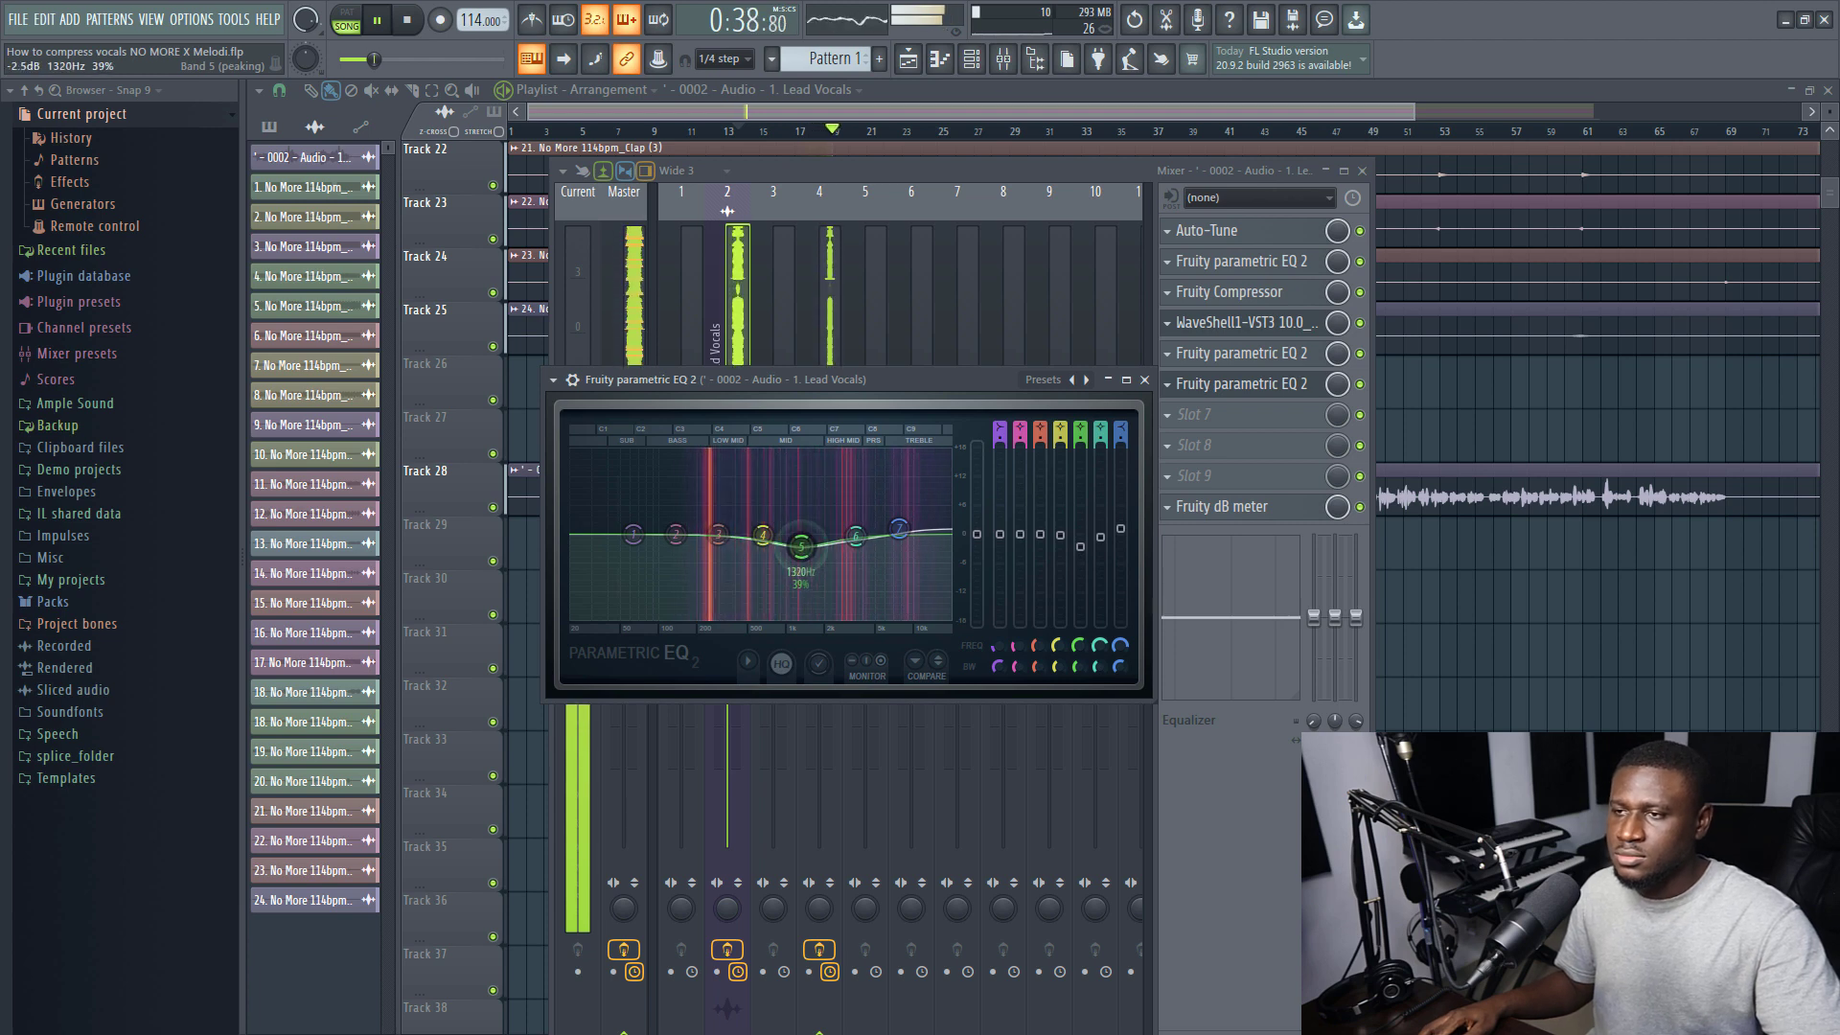
left_click_drag(633, 534, 638, 559)
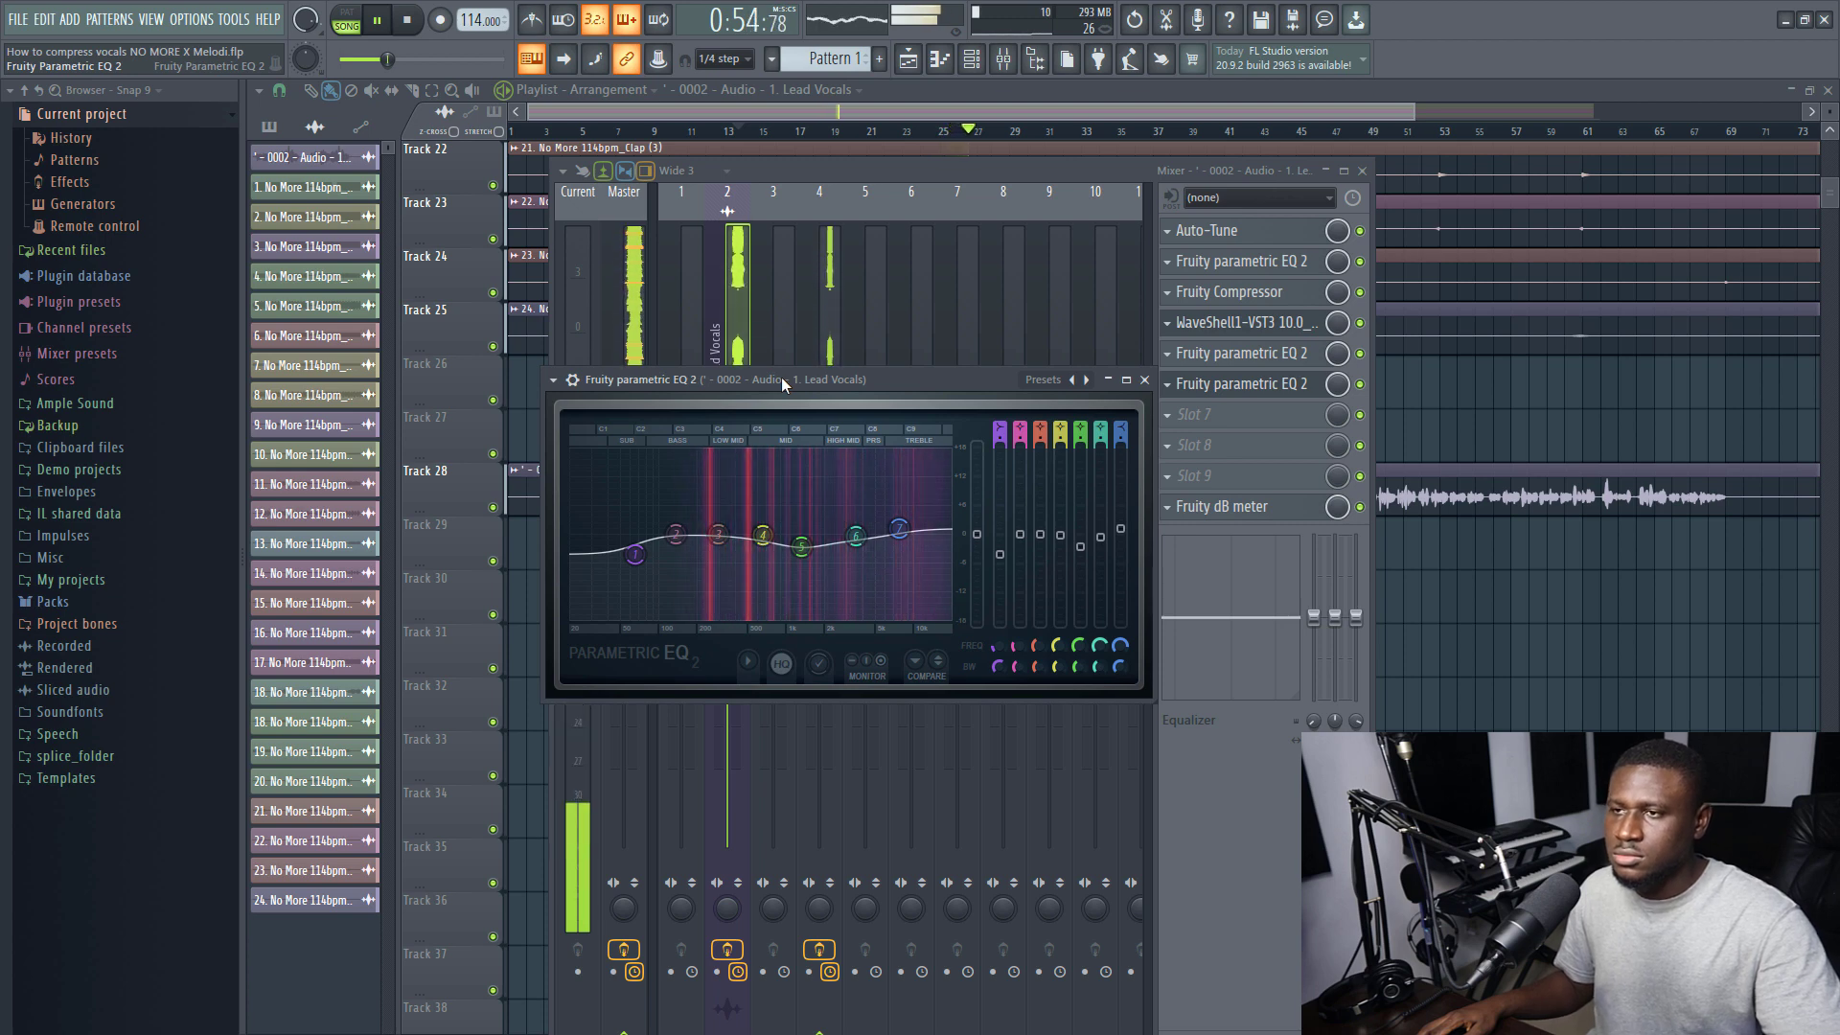
key("space")
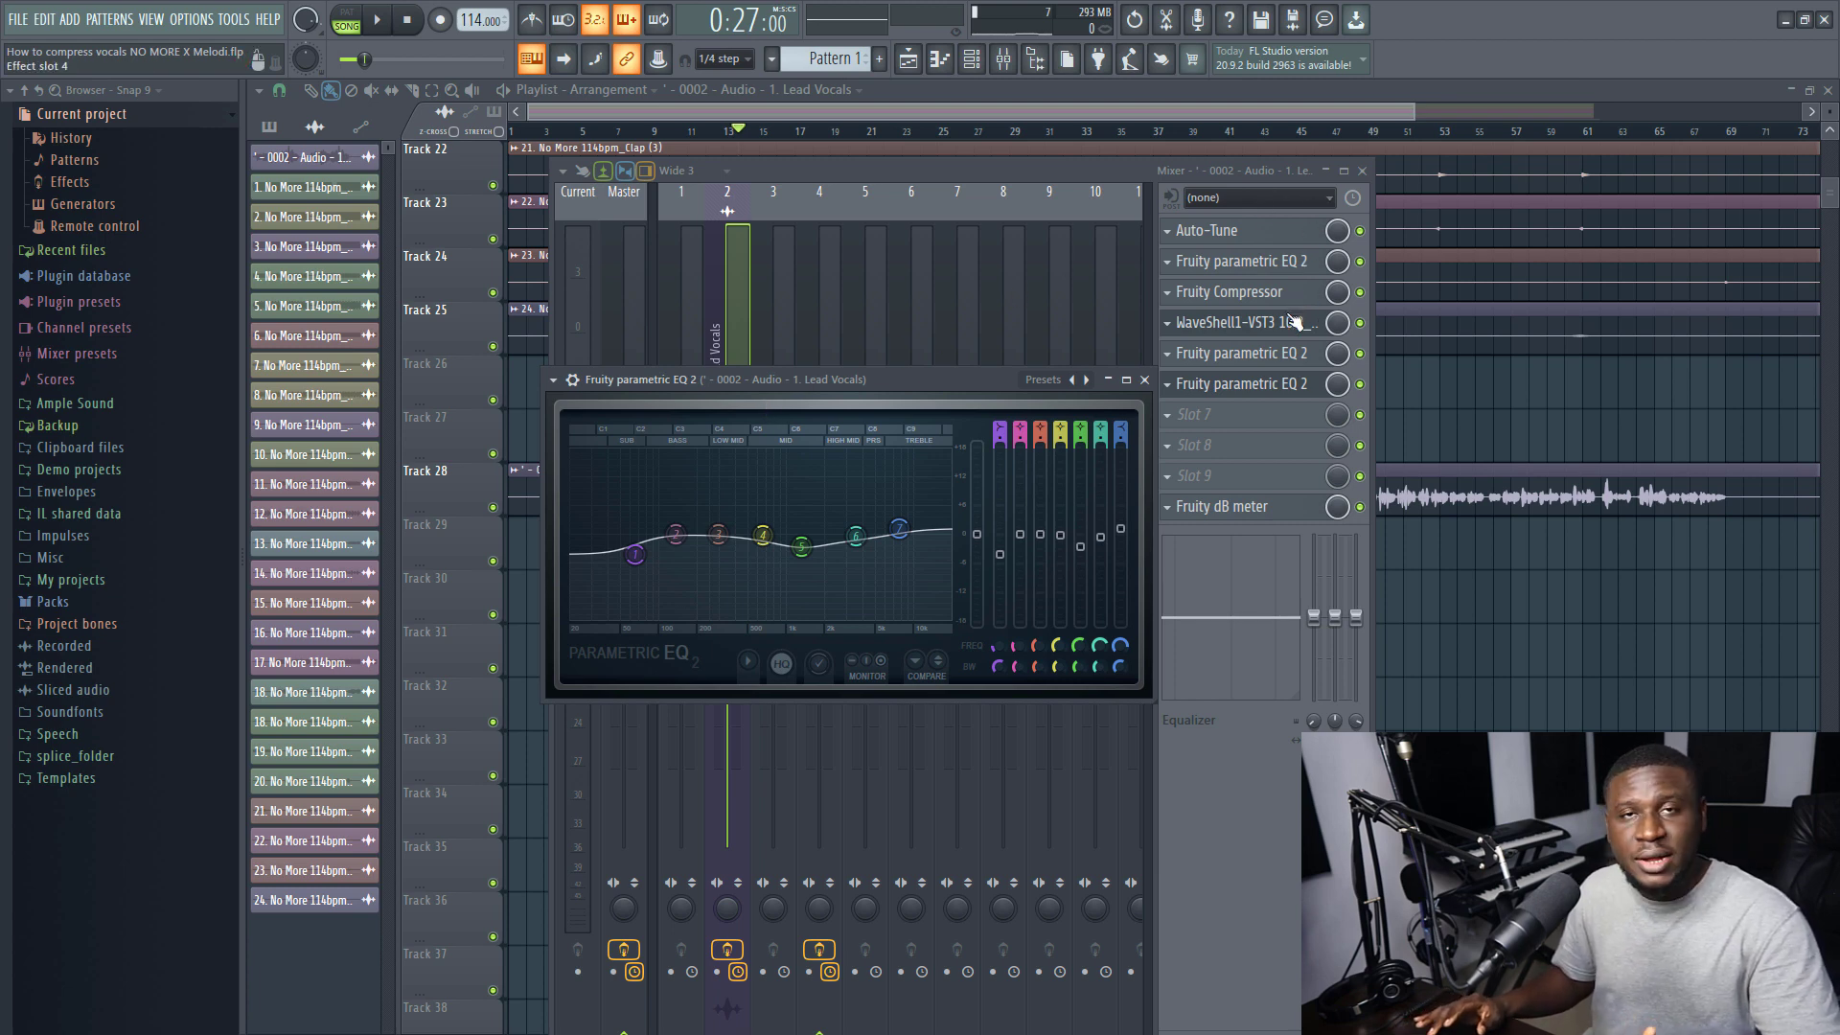
left_click(1144, 379)
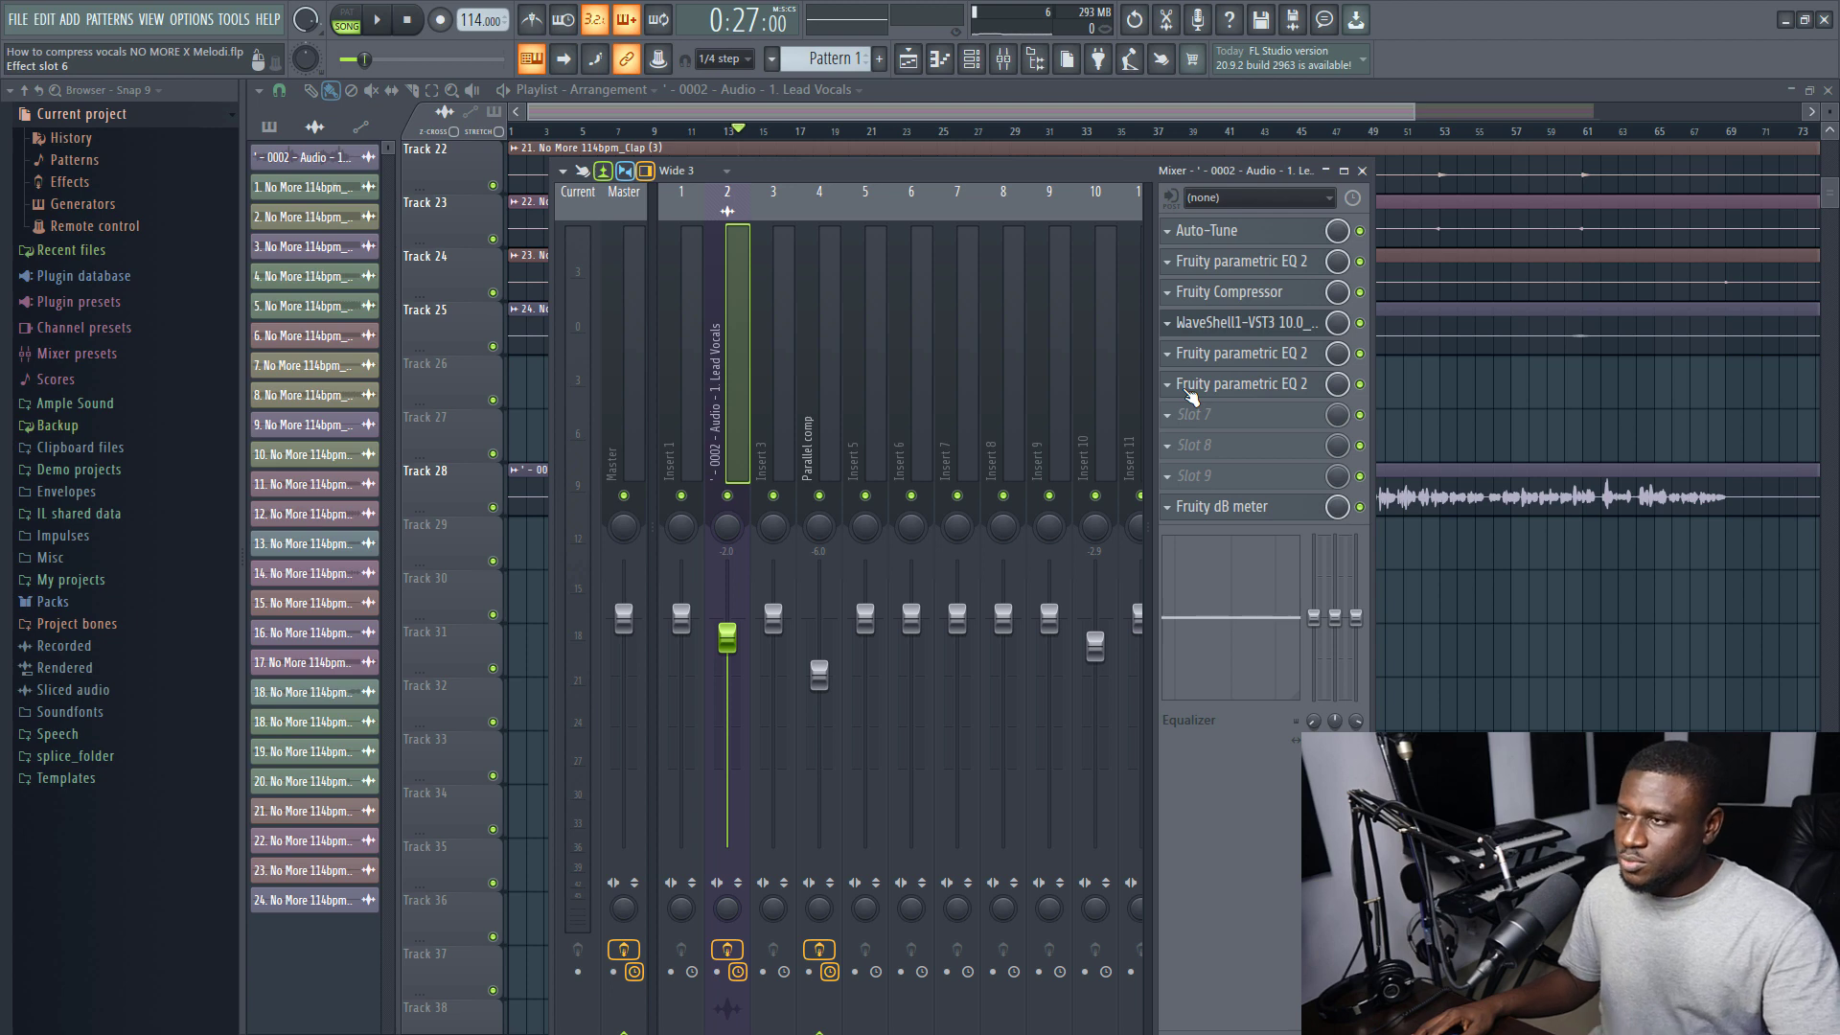
Load the Waves Scheps 73 plugin into effect slot 7 of the lead vocal's mixer track
left_click(1257, 384)
left_click(1258, 385)
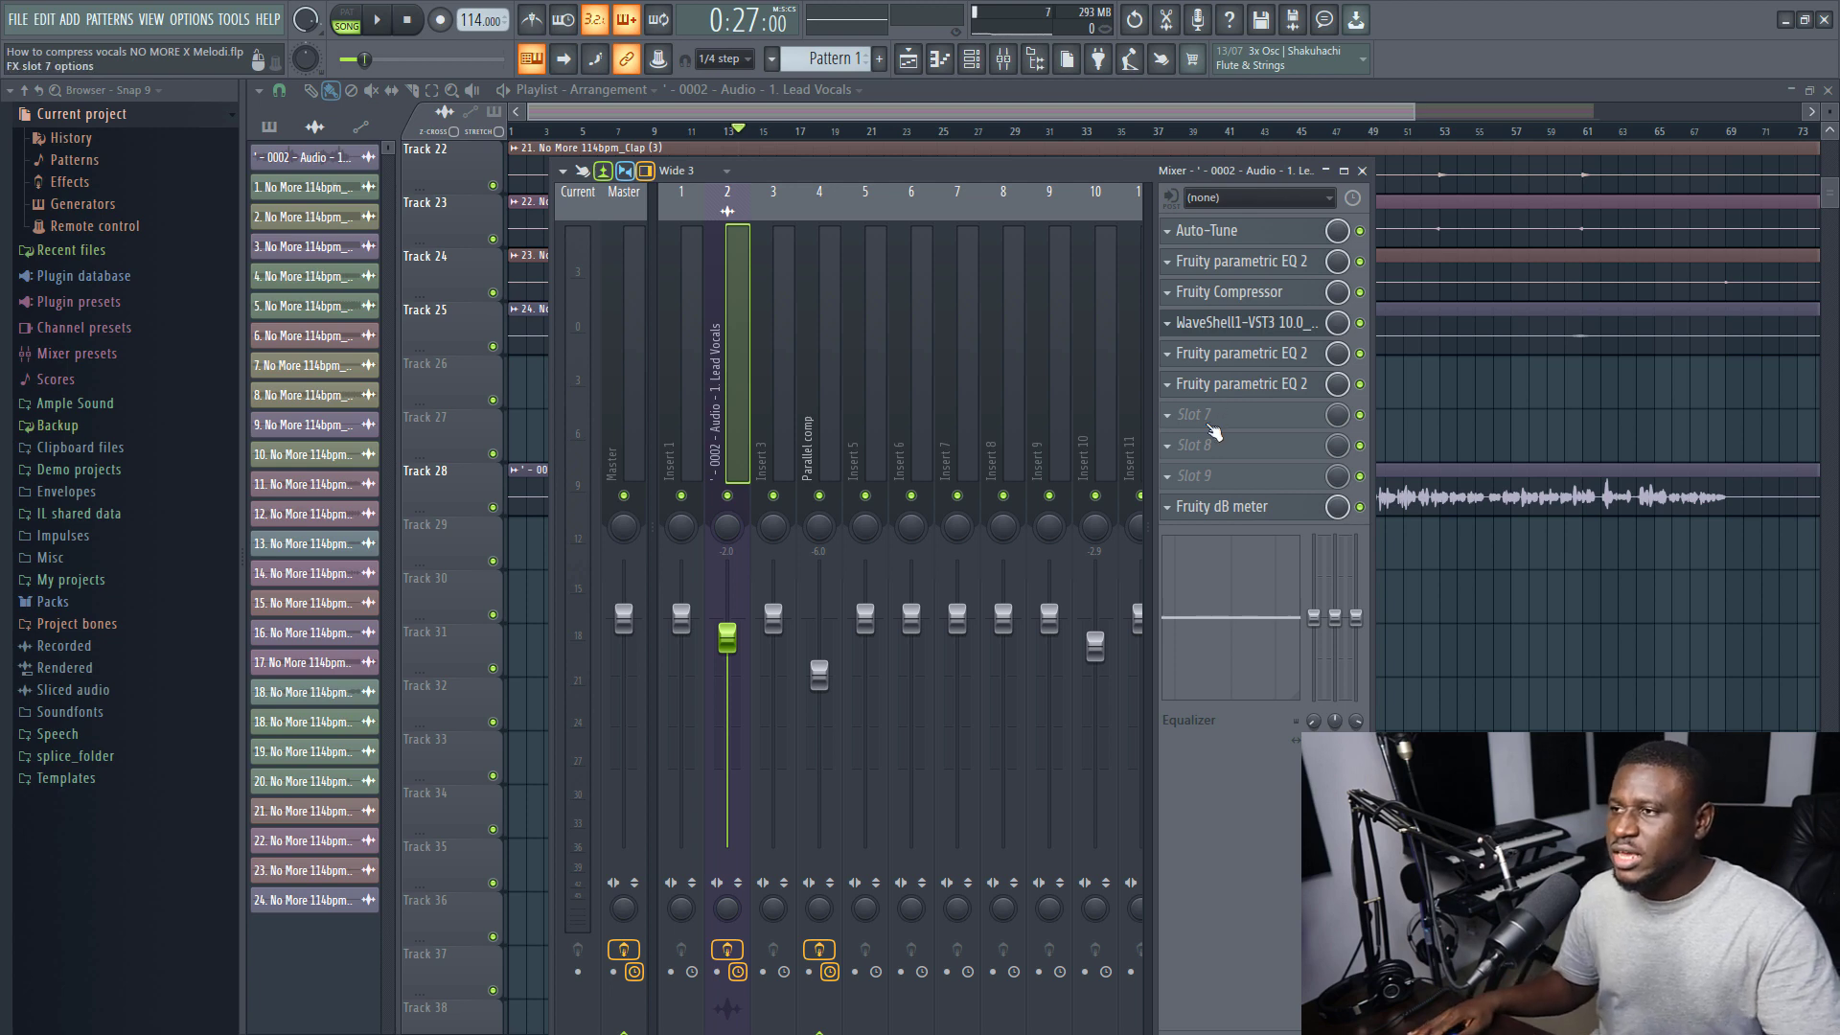
left_click(1213, 429)
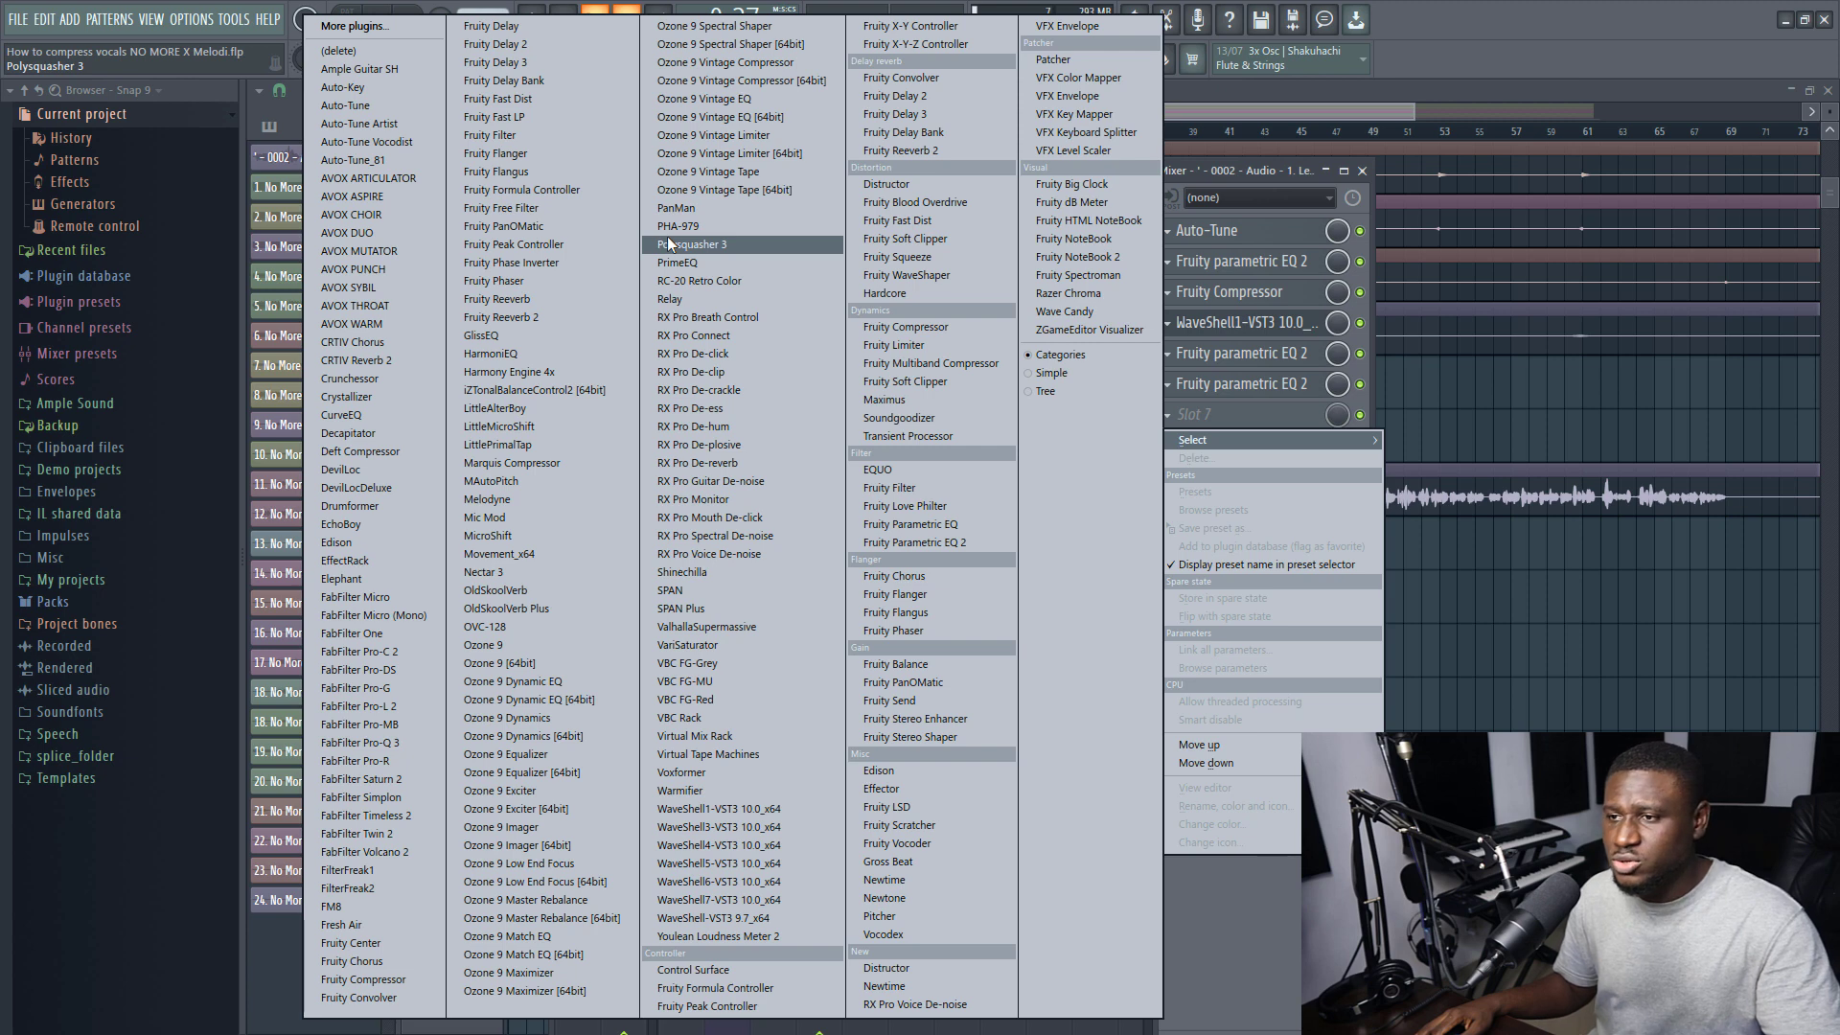
left_click(772, 115)
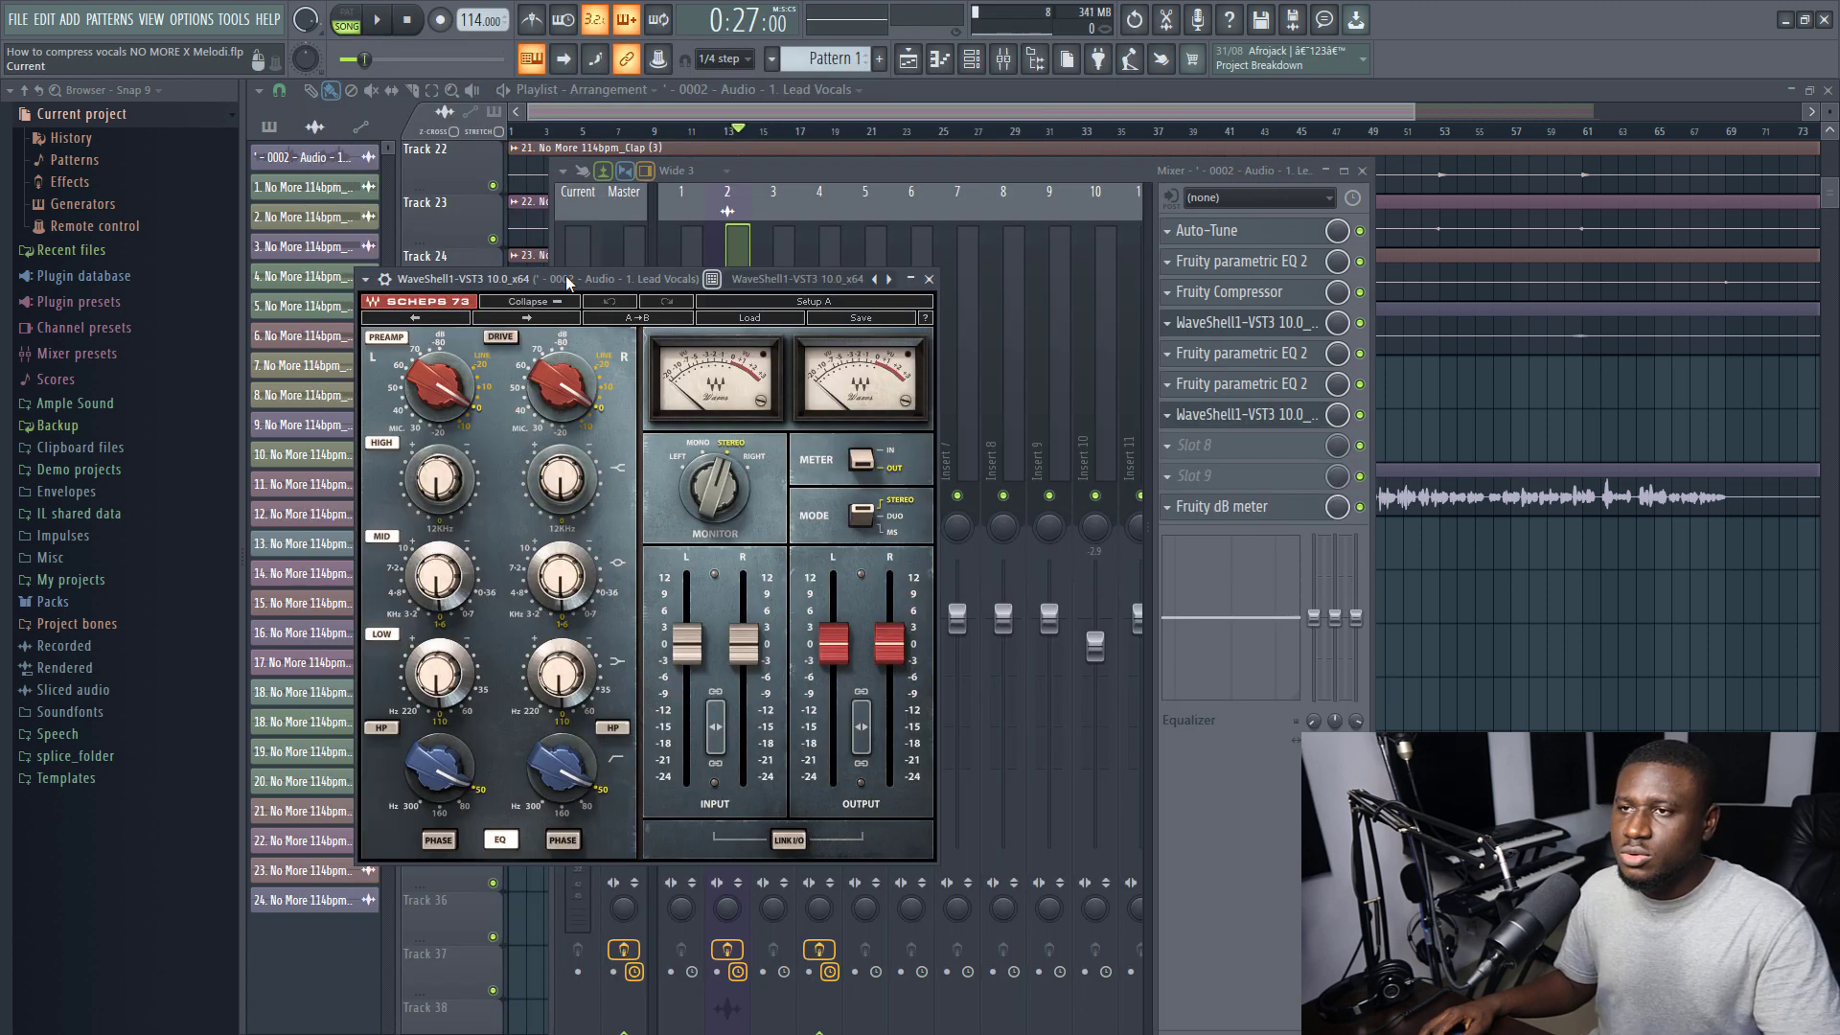
left_click_drag(565, 274, 796, 263)
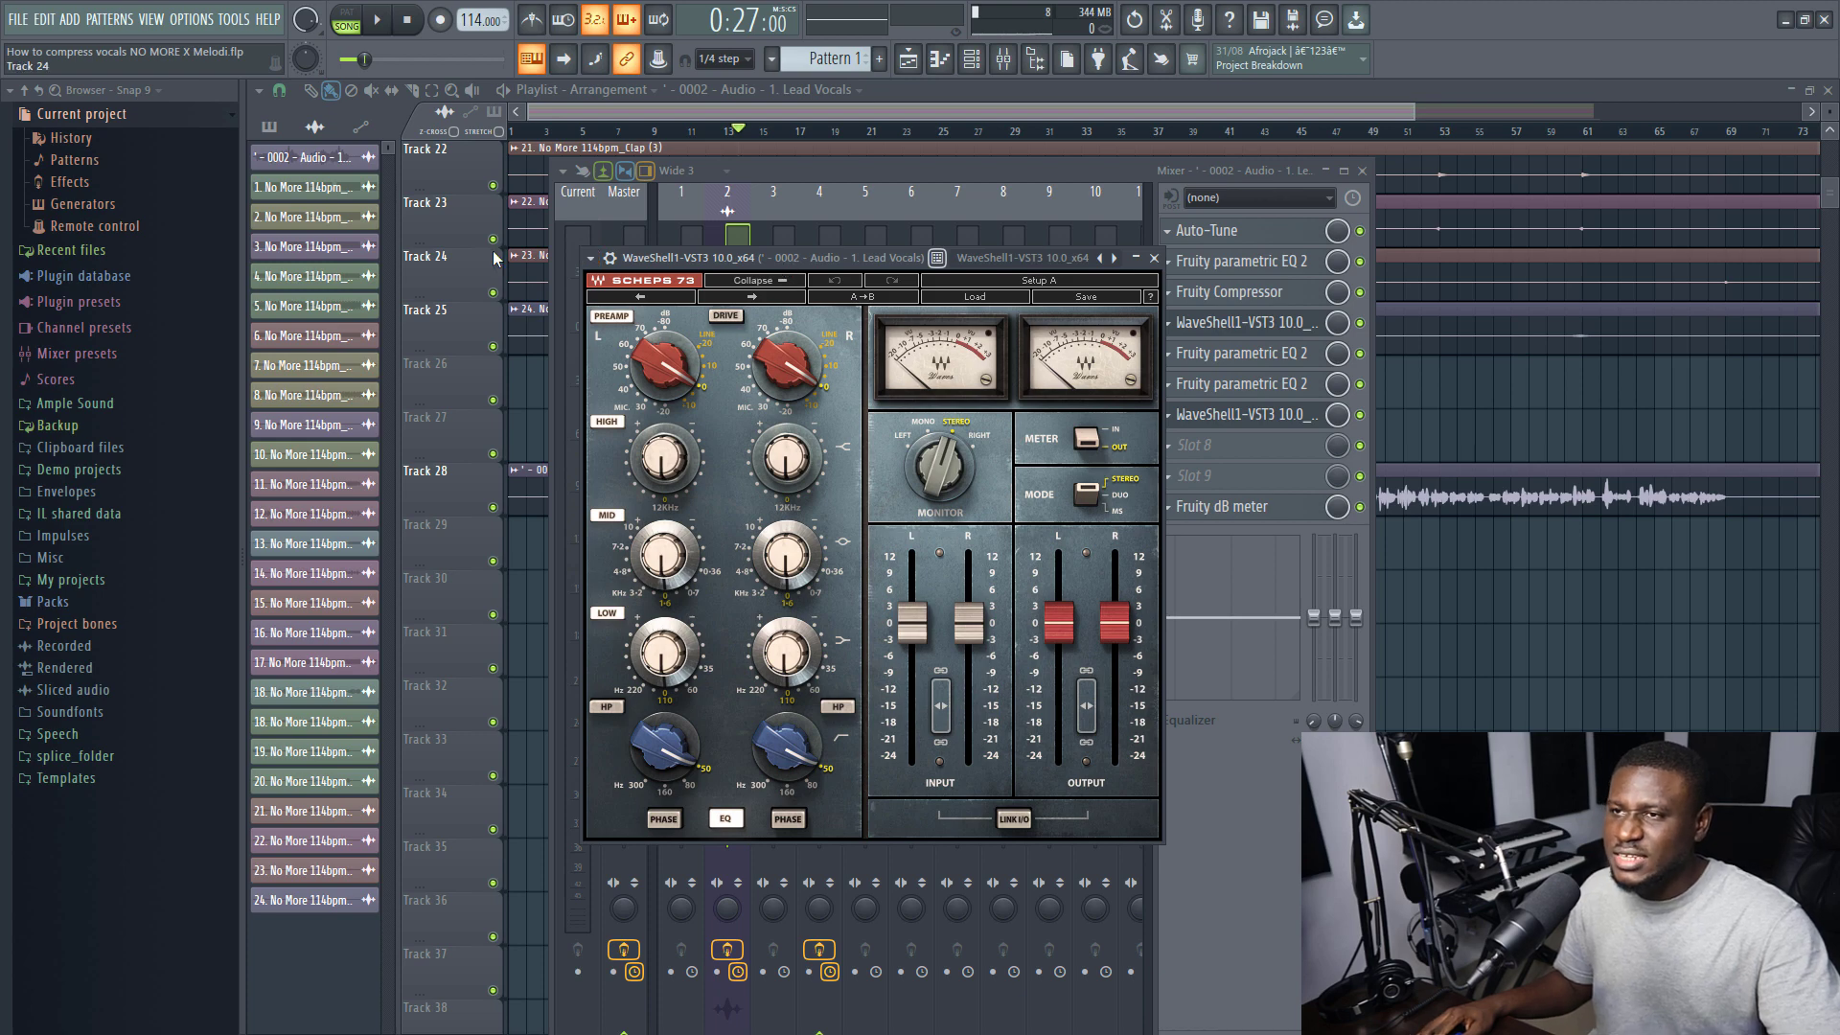
Compare the lead vocal with Scheps 73 enabled and bypassed during playback, leaving the plugin on
left_click(611, 257)
key("space")
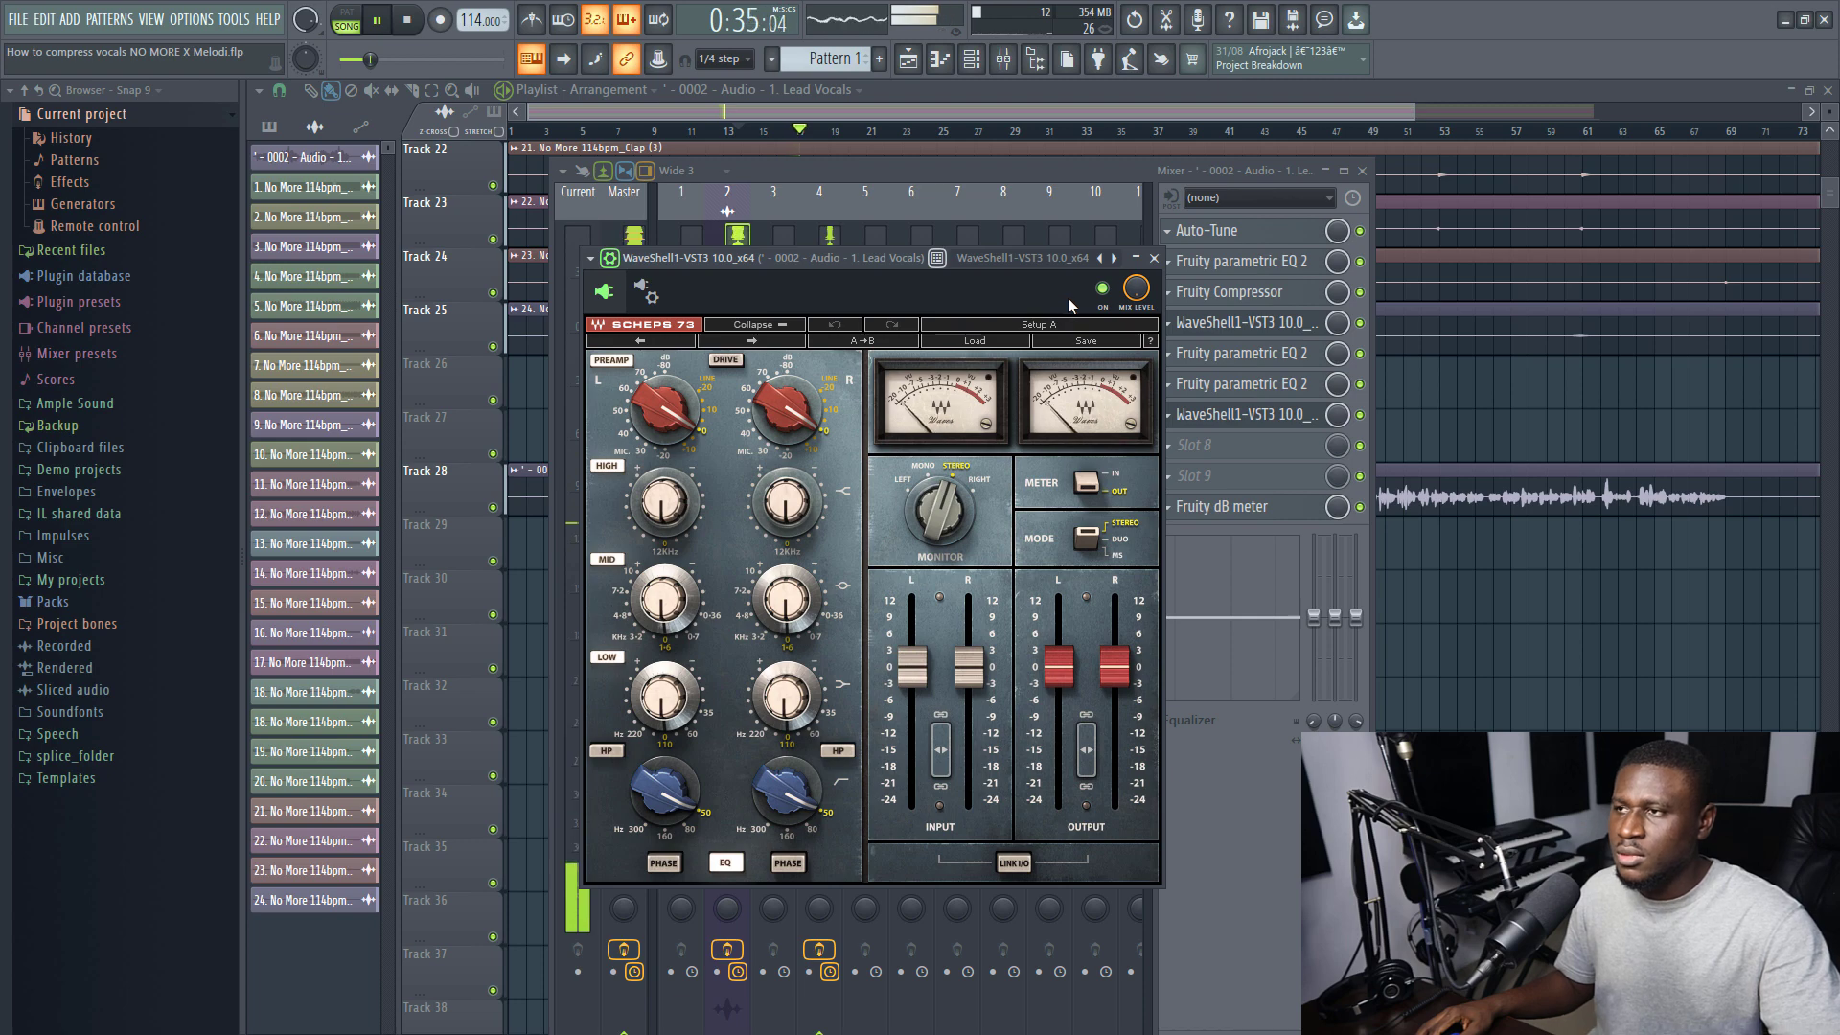
key("space")
left_click(1102, 289)
key("space")
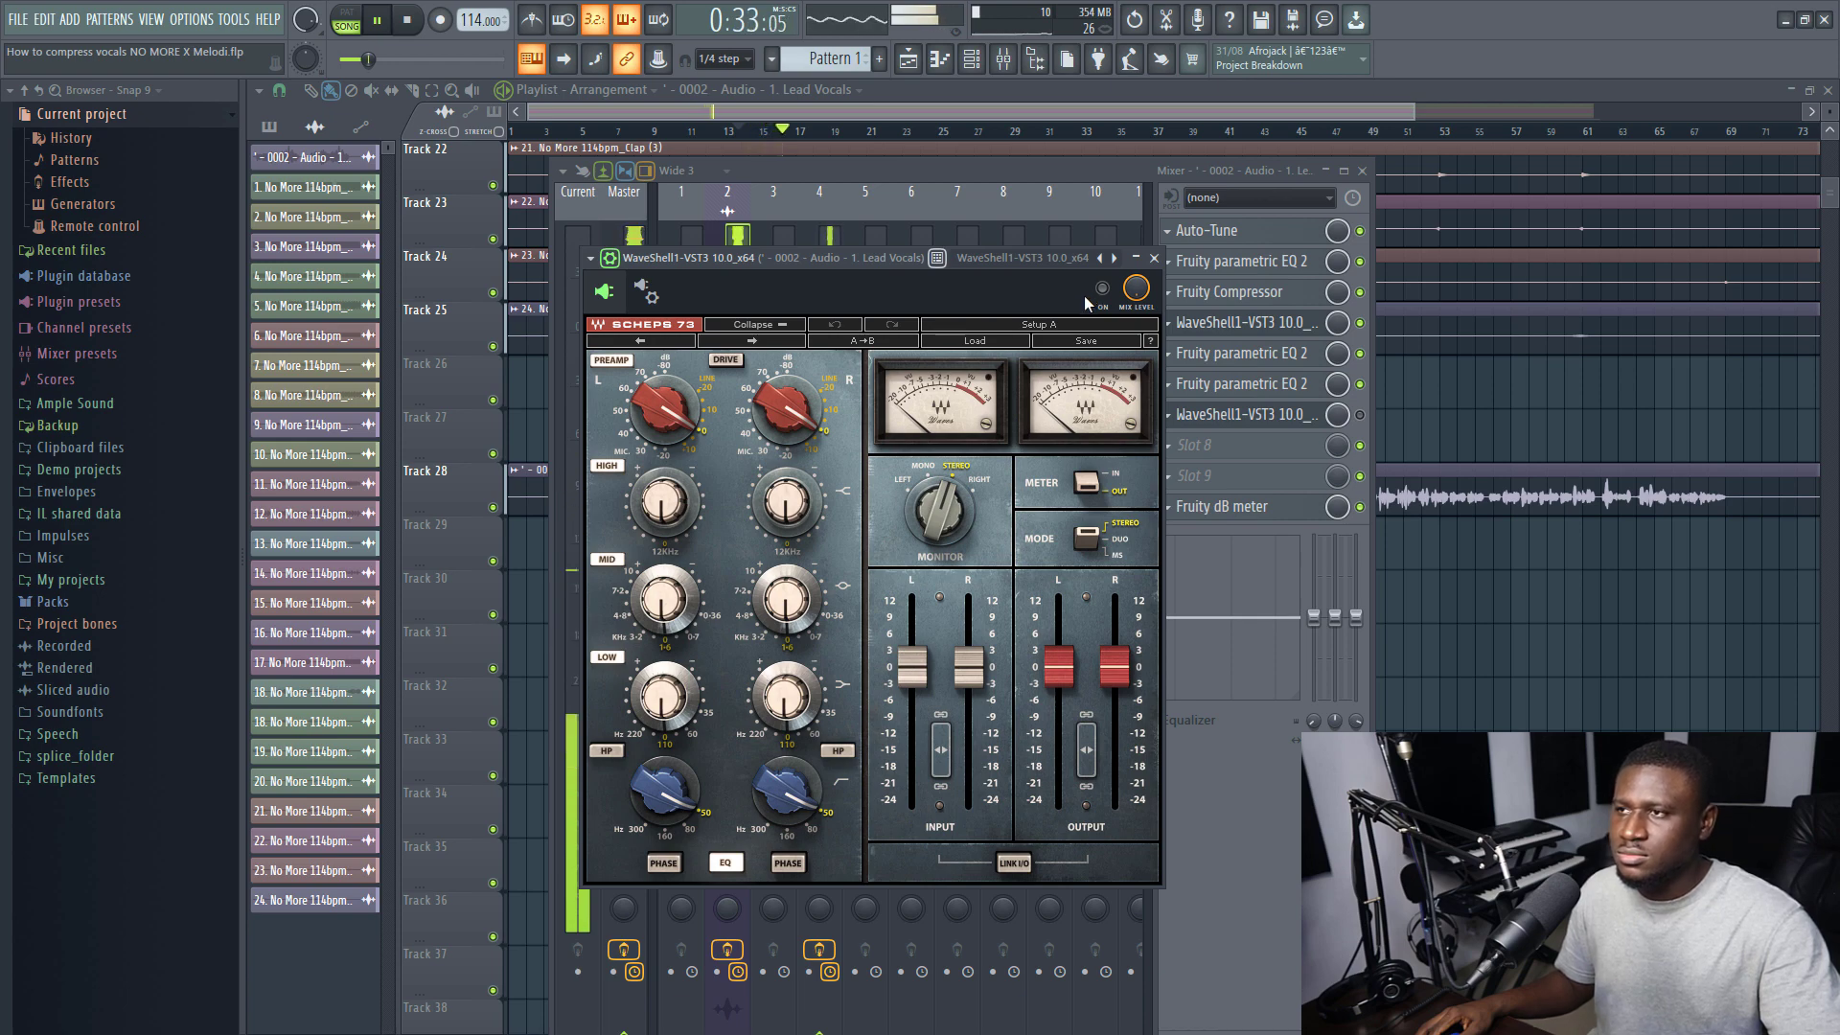
key("space")
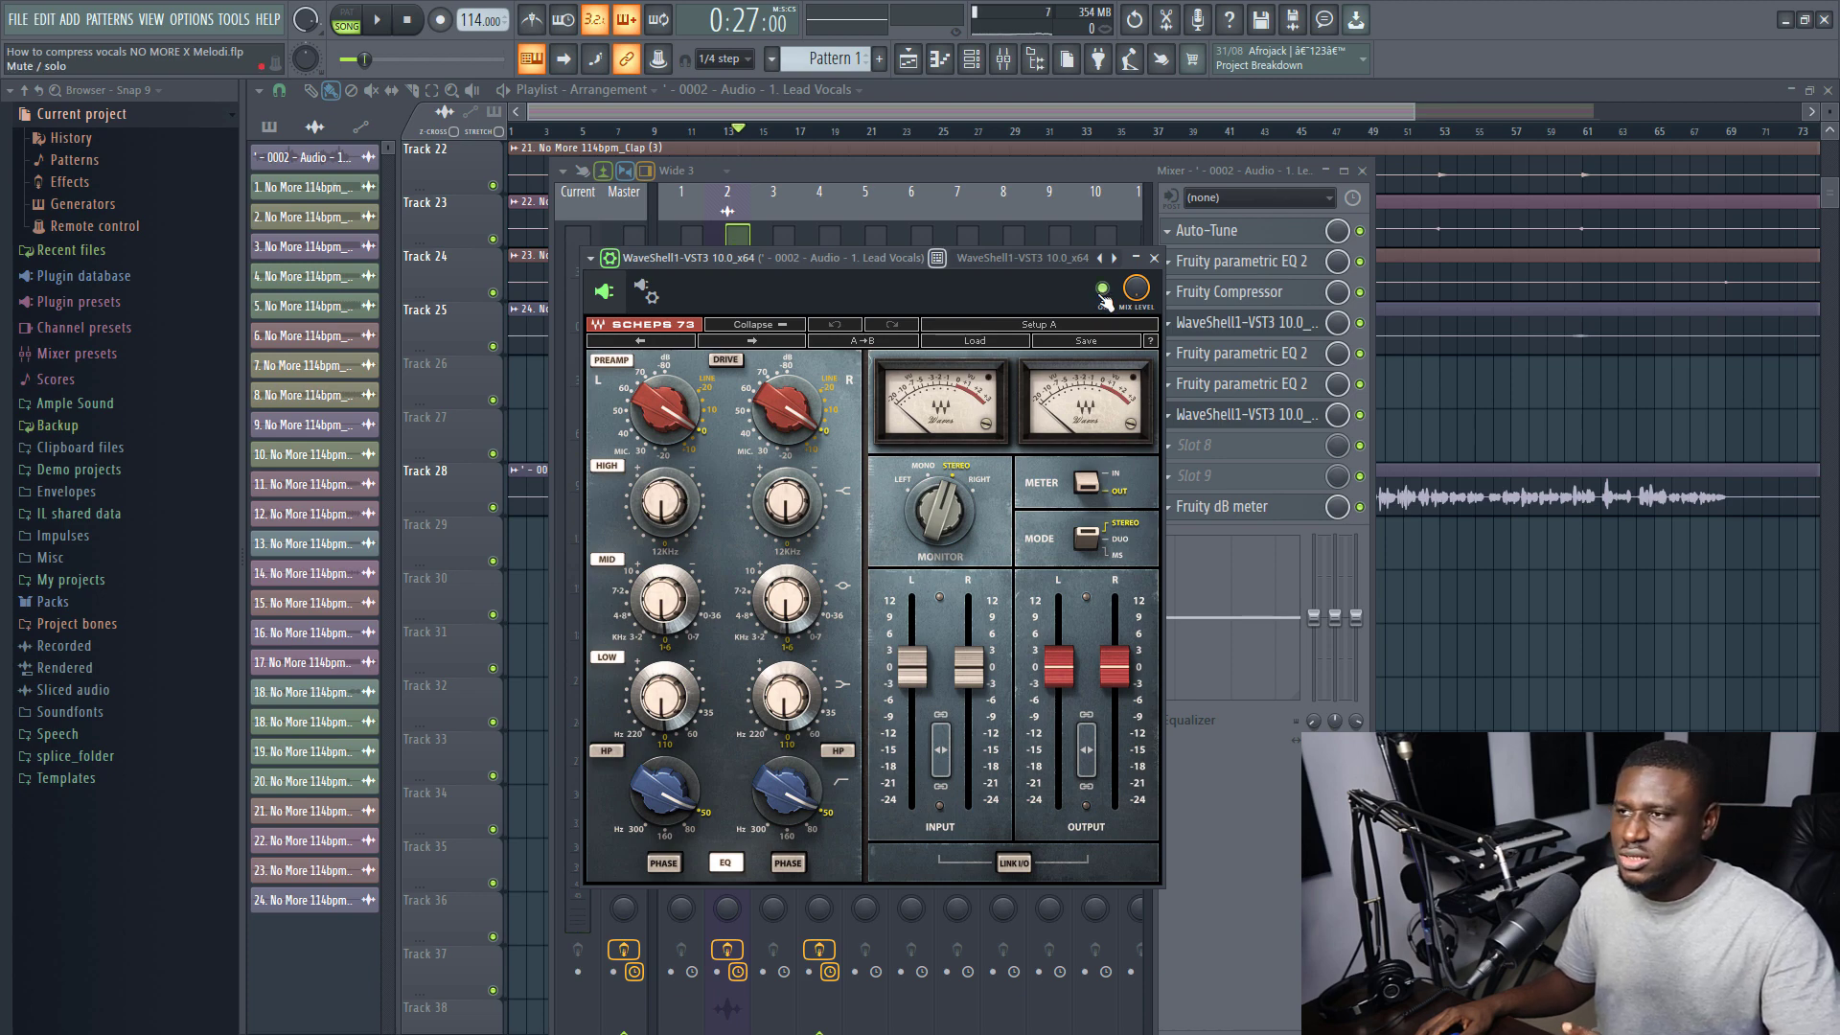
key("space")
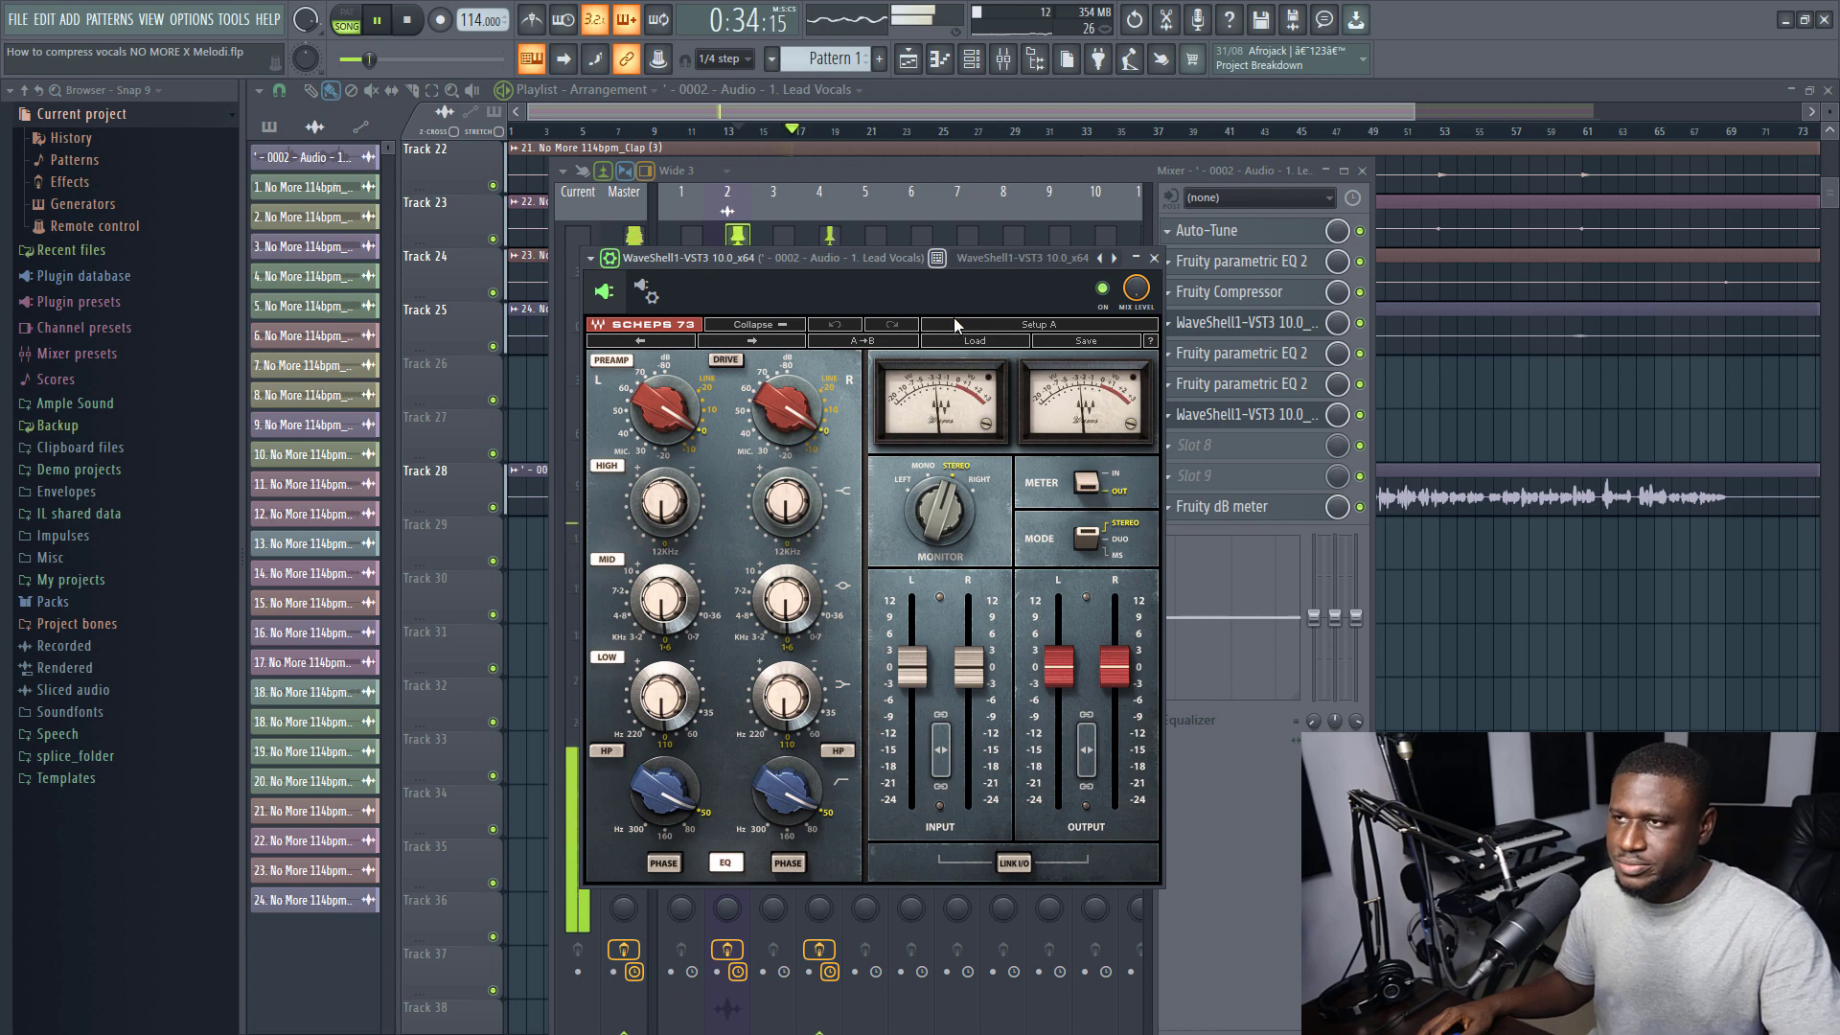
left_click_drag(853, 261, 861, 280)
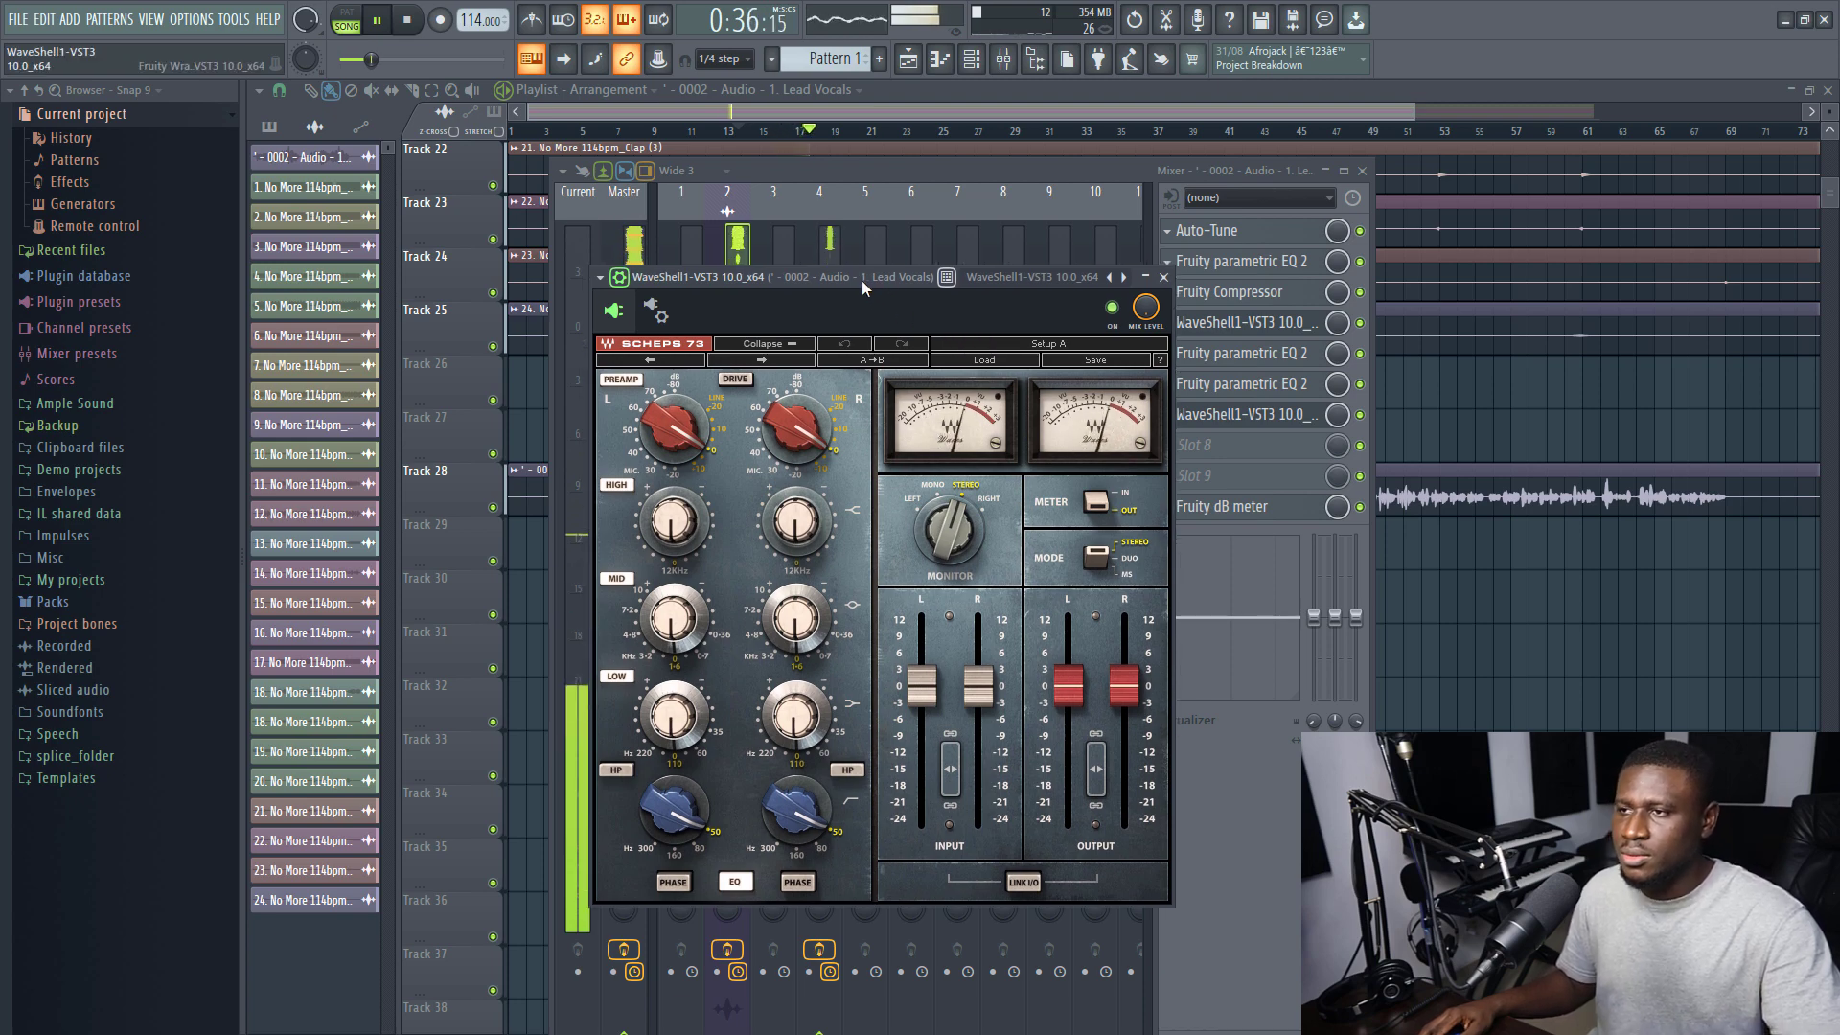
key("space")
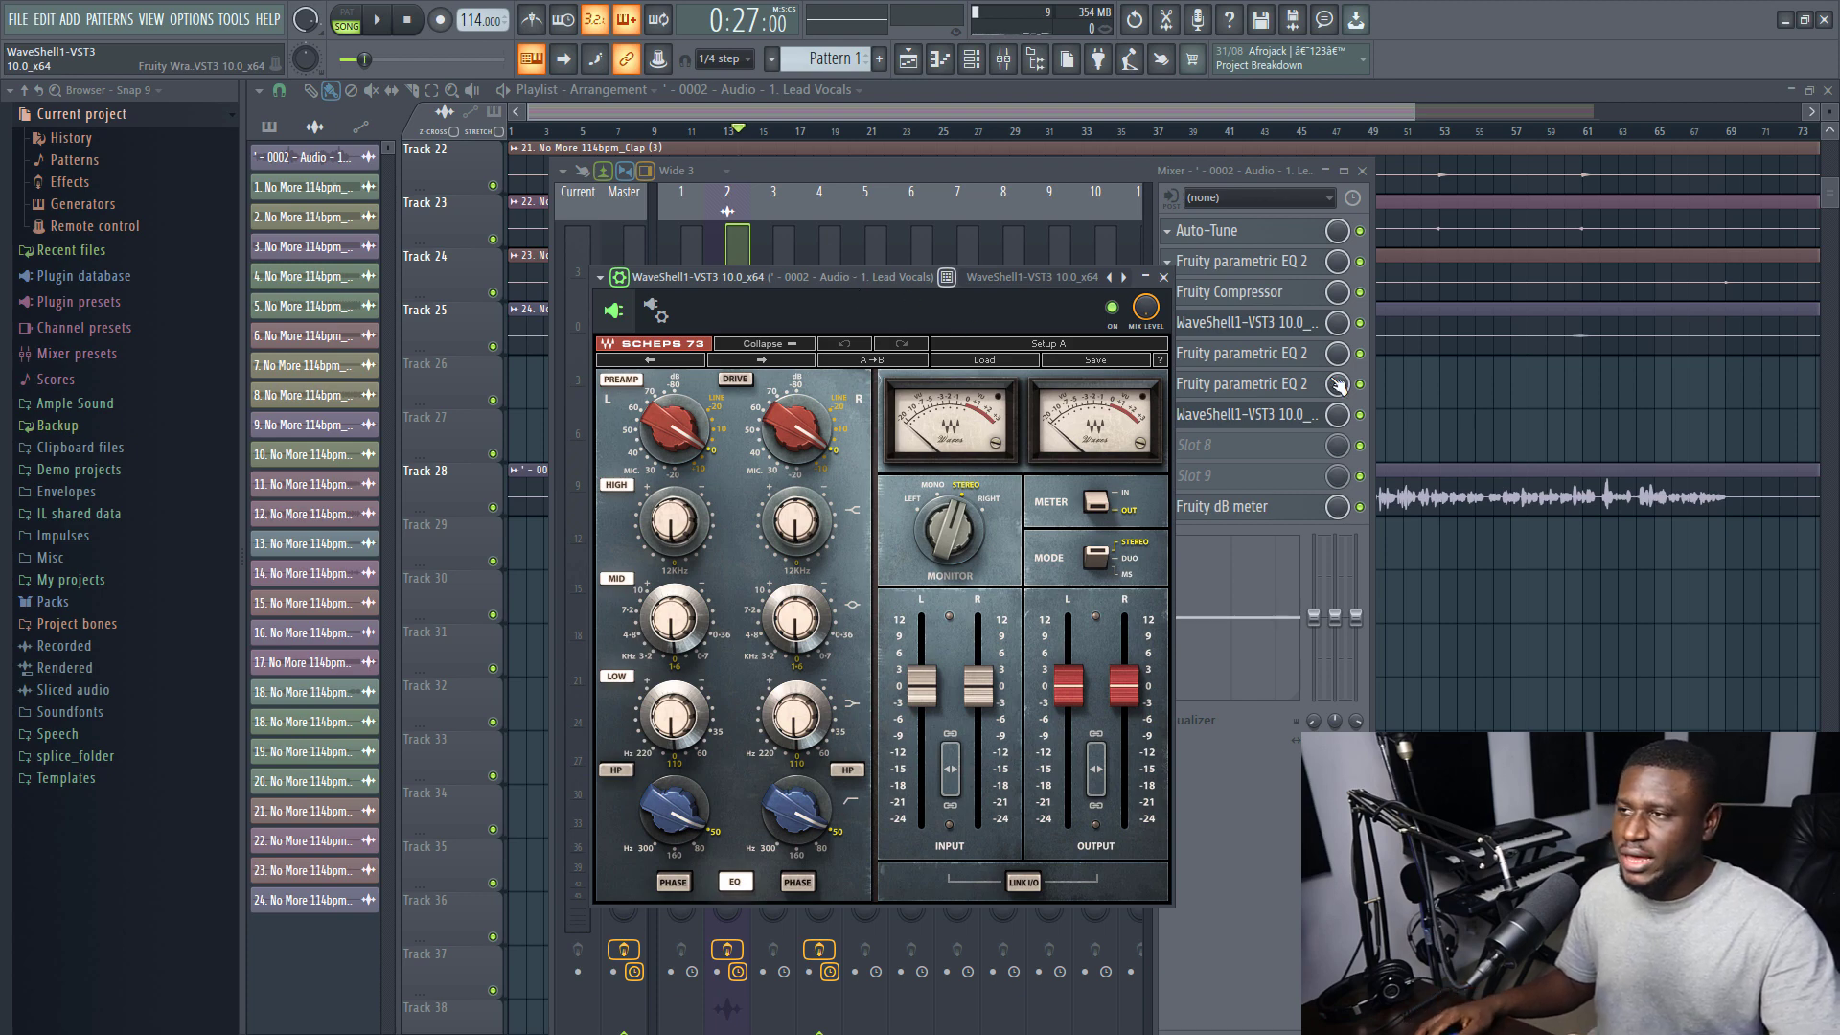
Revisit the slot 6 EQ, and try Scheps 73's EQ gains: high at 5 dB and -15 dB, mid, and low at -15 dB
left_click(1258, 385)
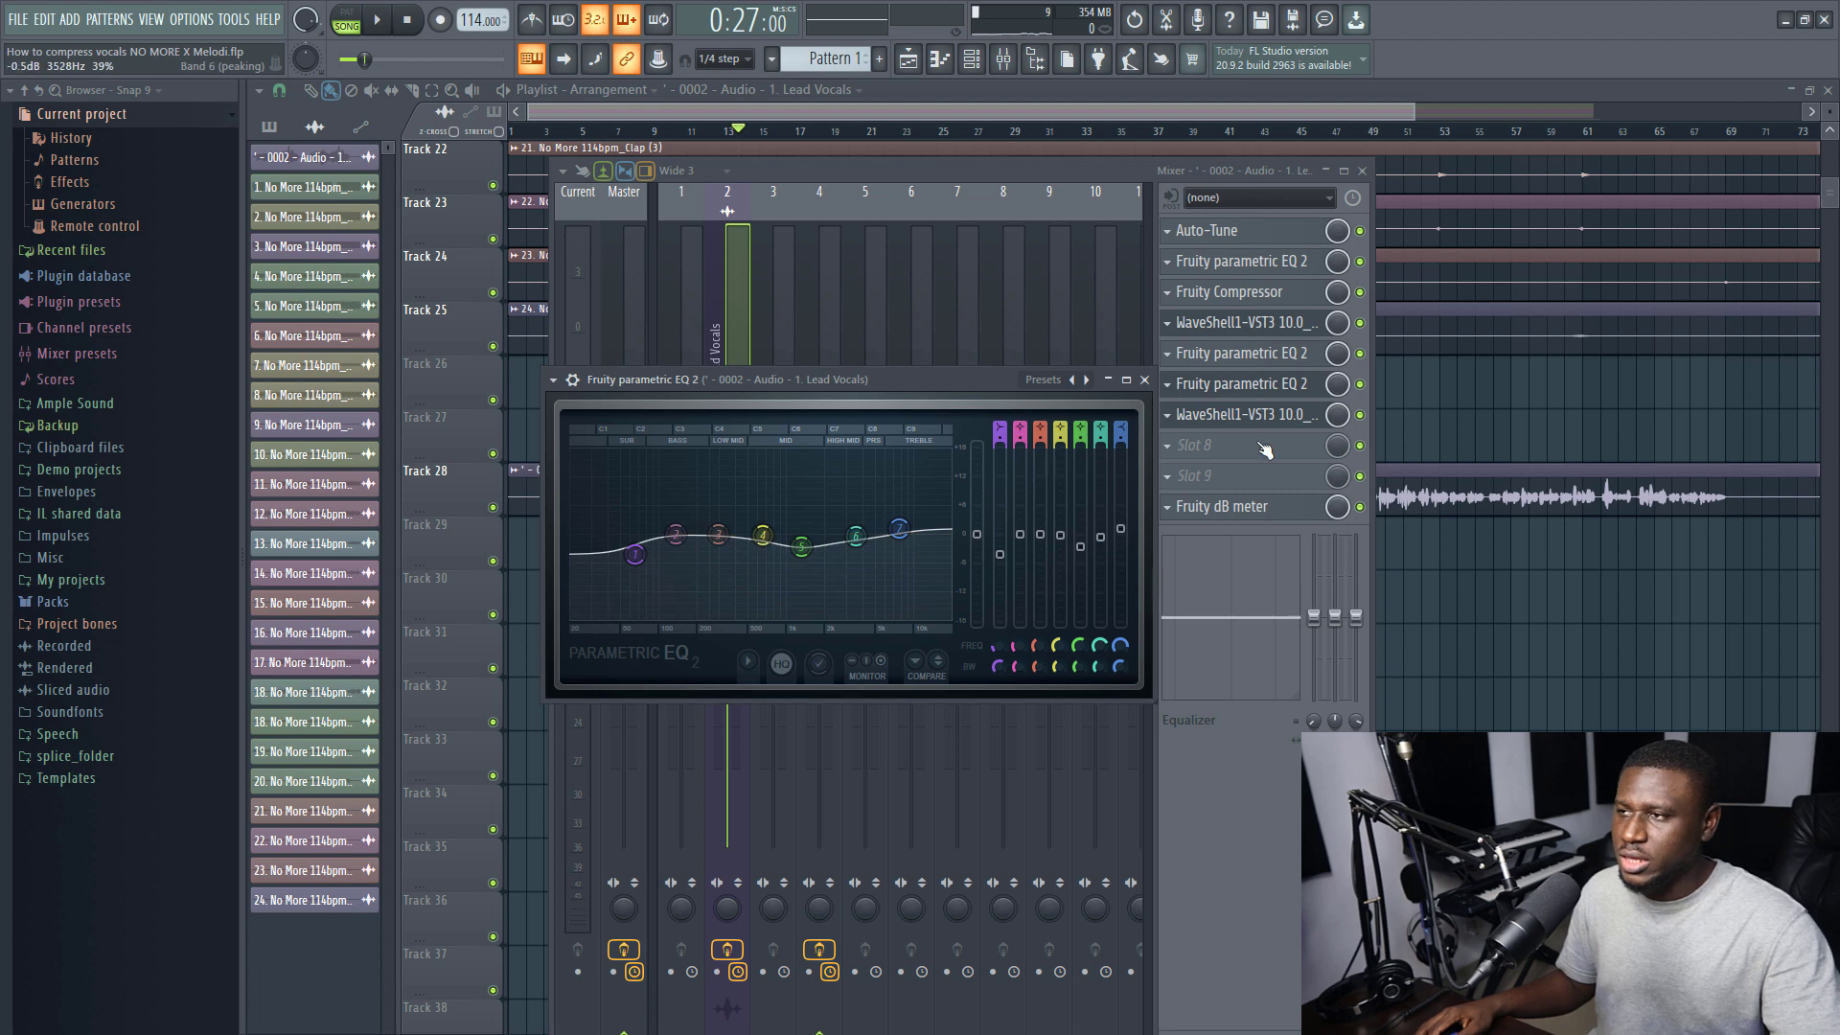
left_click(1203, 421)
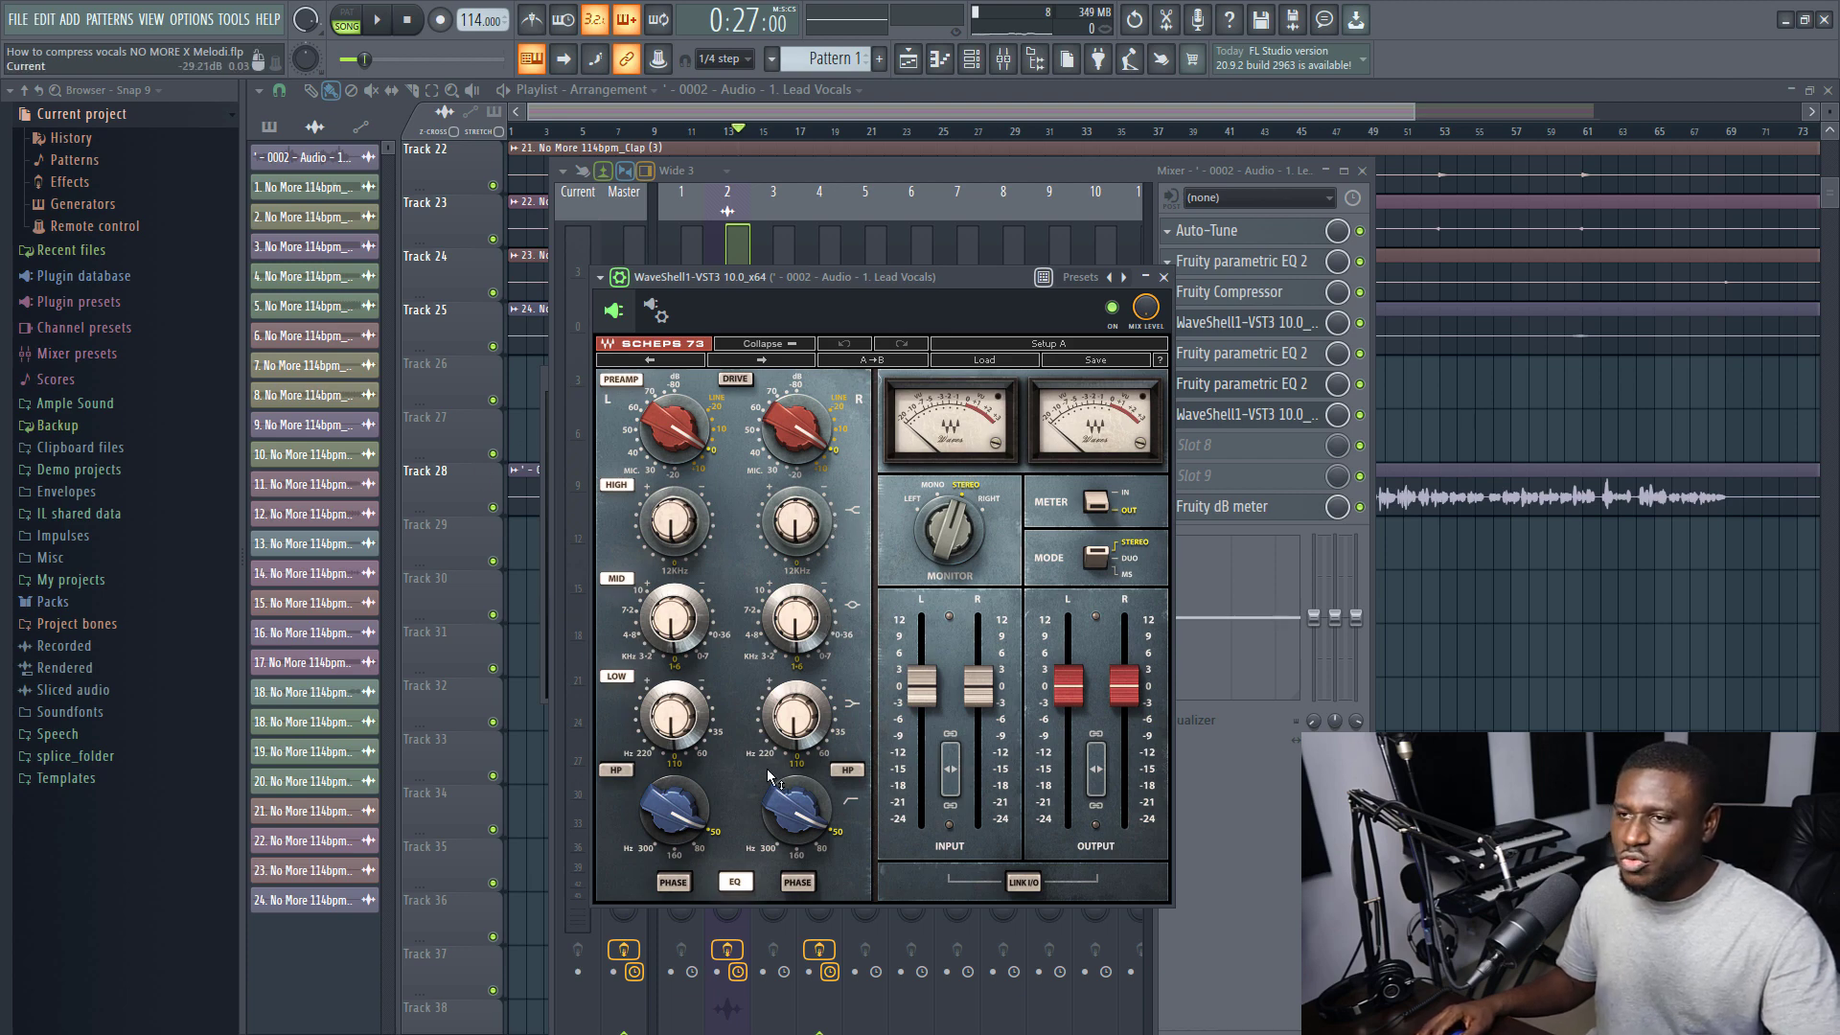
left_click(675, 536)
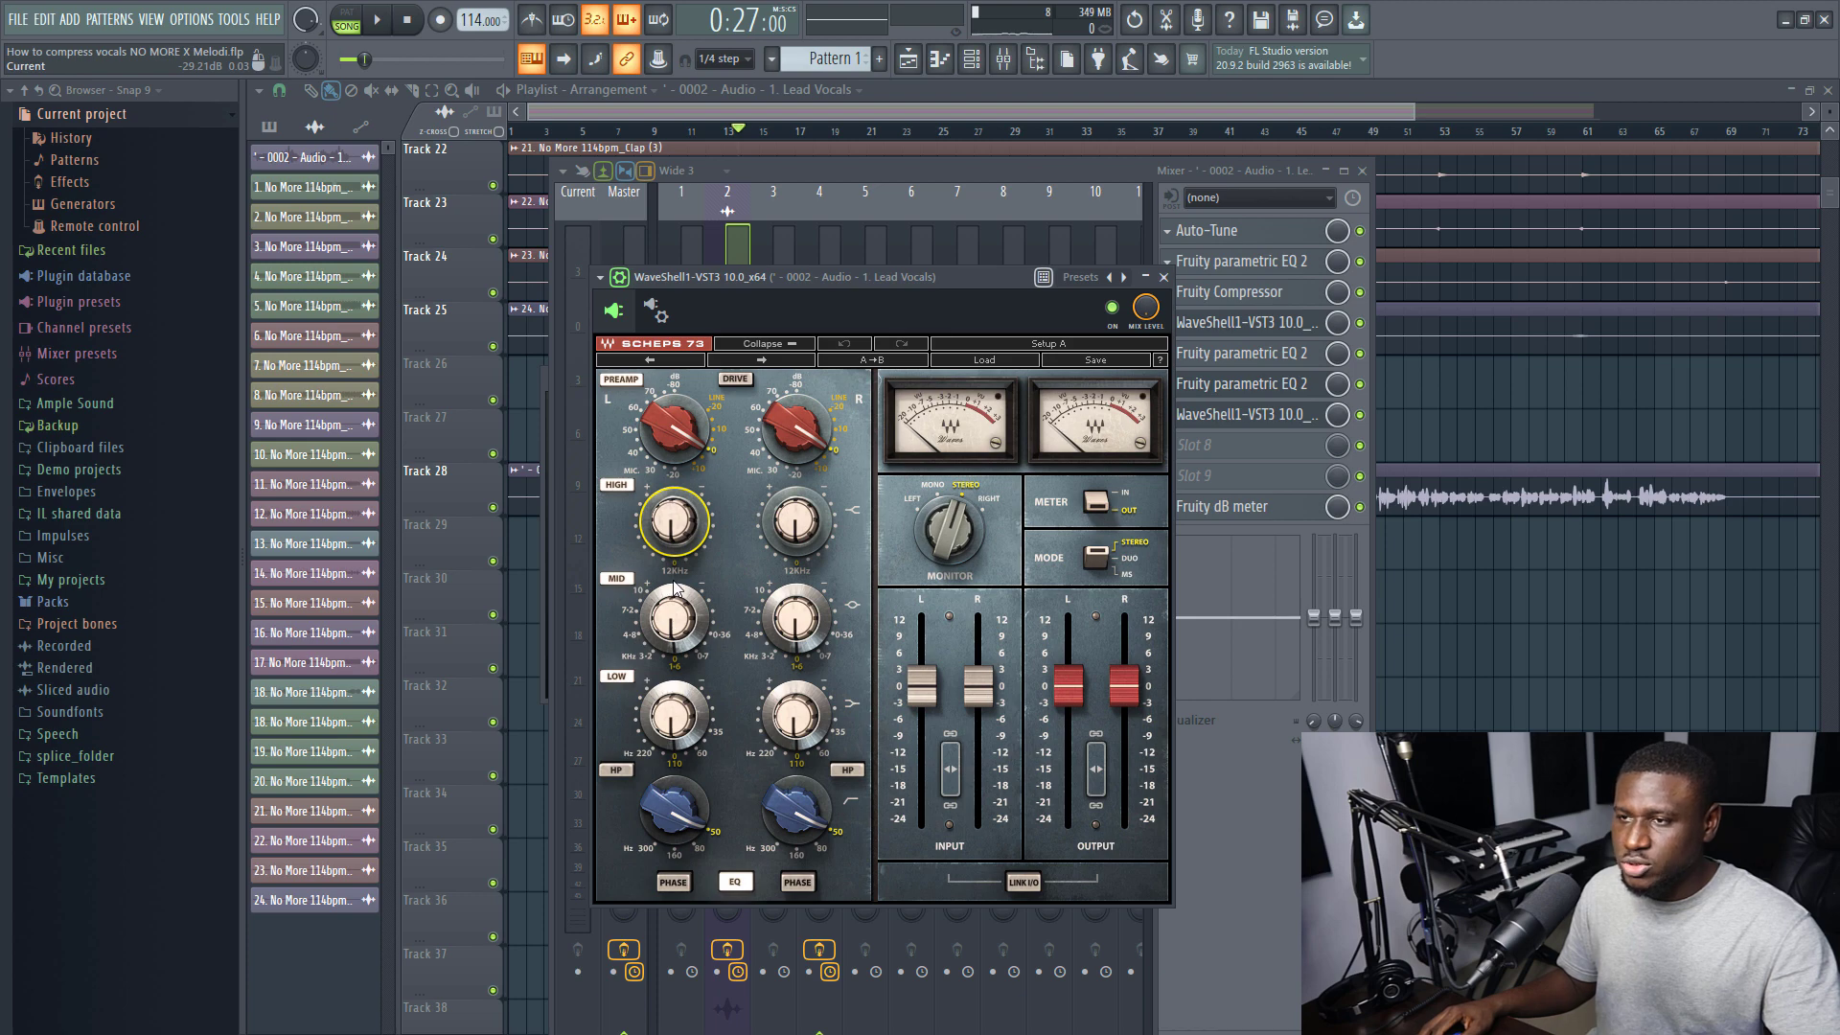
left_click_drag(683, 535, 683, 525)
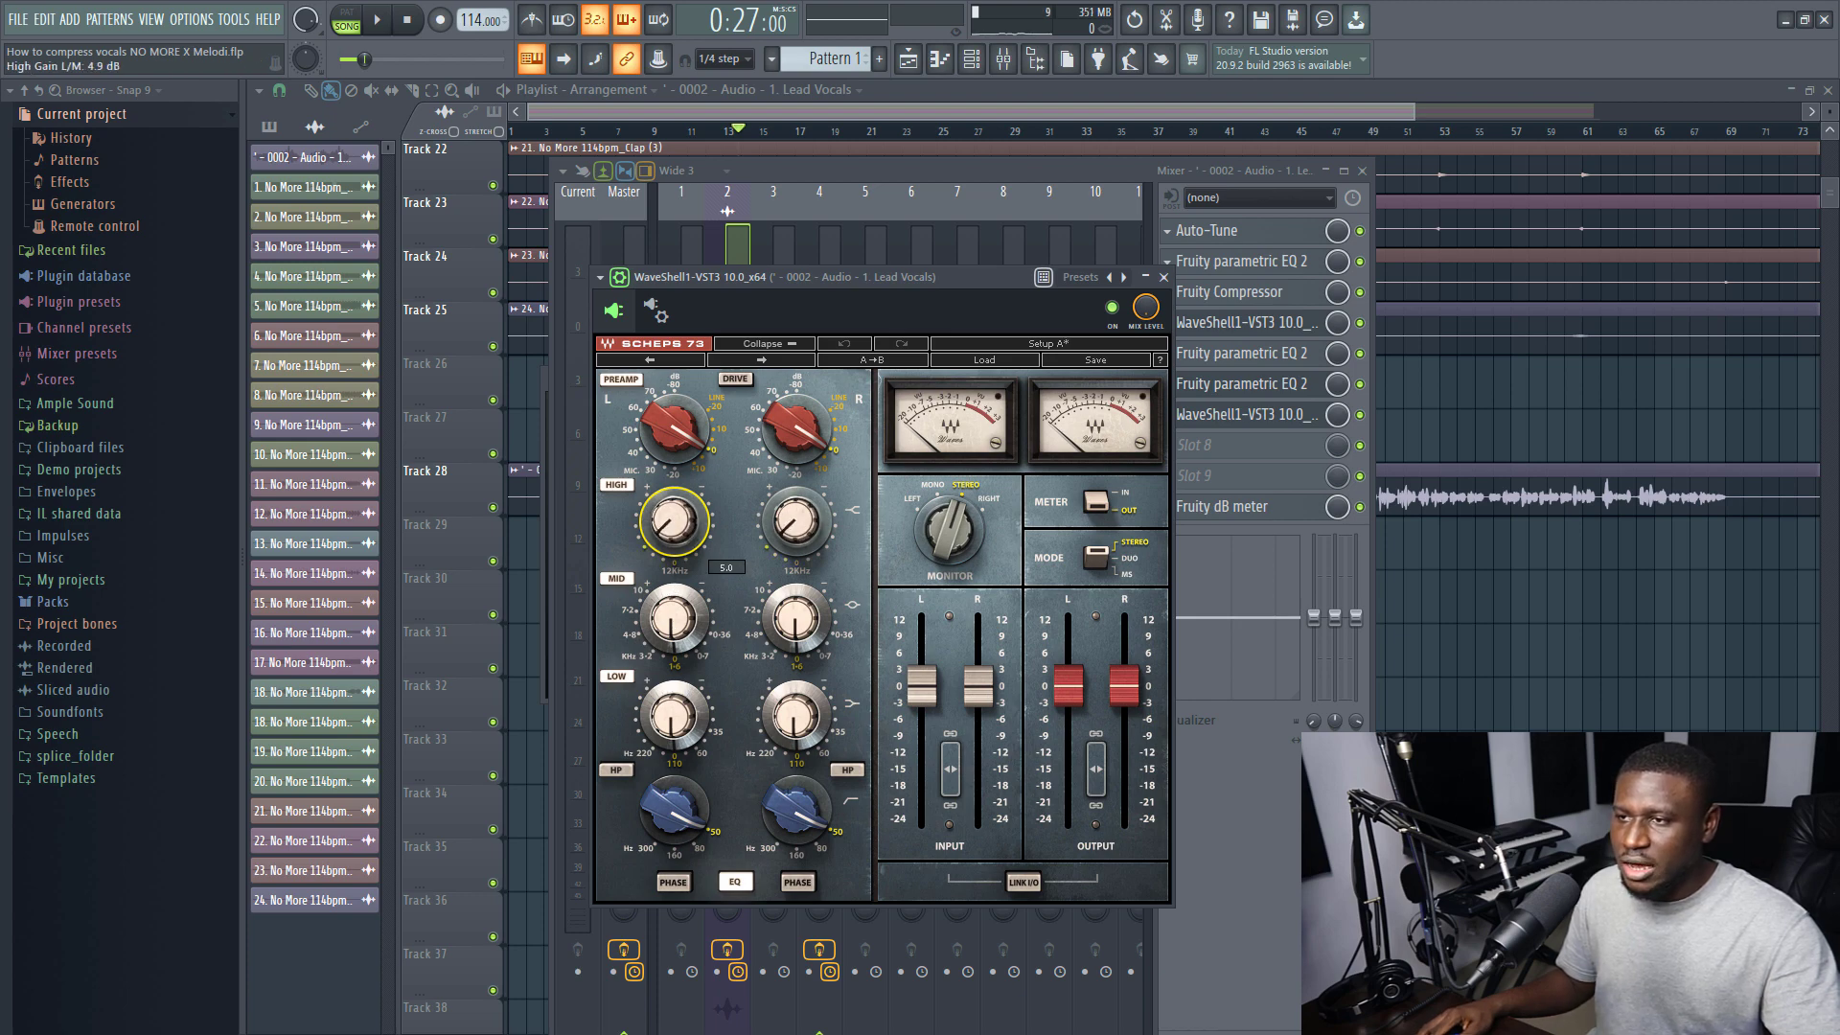
mouse_move(695, 540)
left_mouse_down()
mouse_move(695, 515)
mouse_move(690, 562)
mouse_move(671, 535)
left_mouse_up()
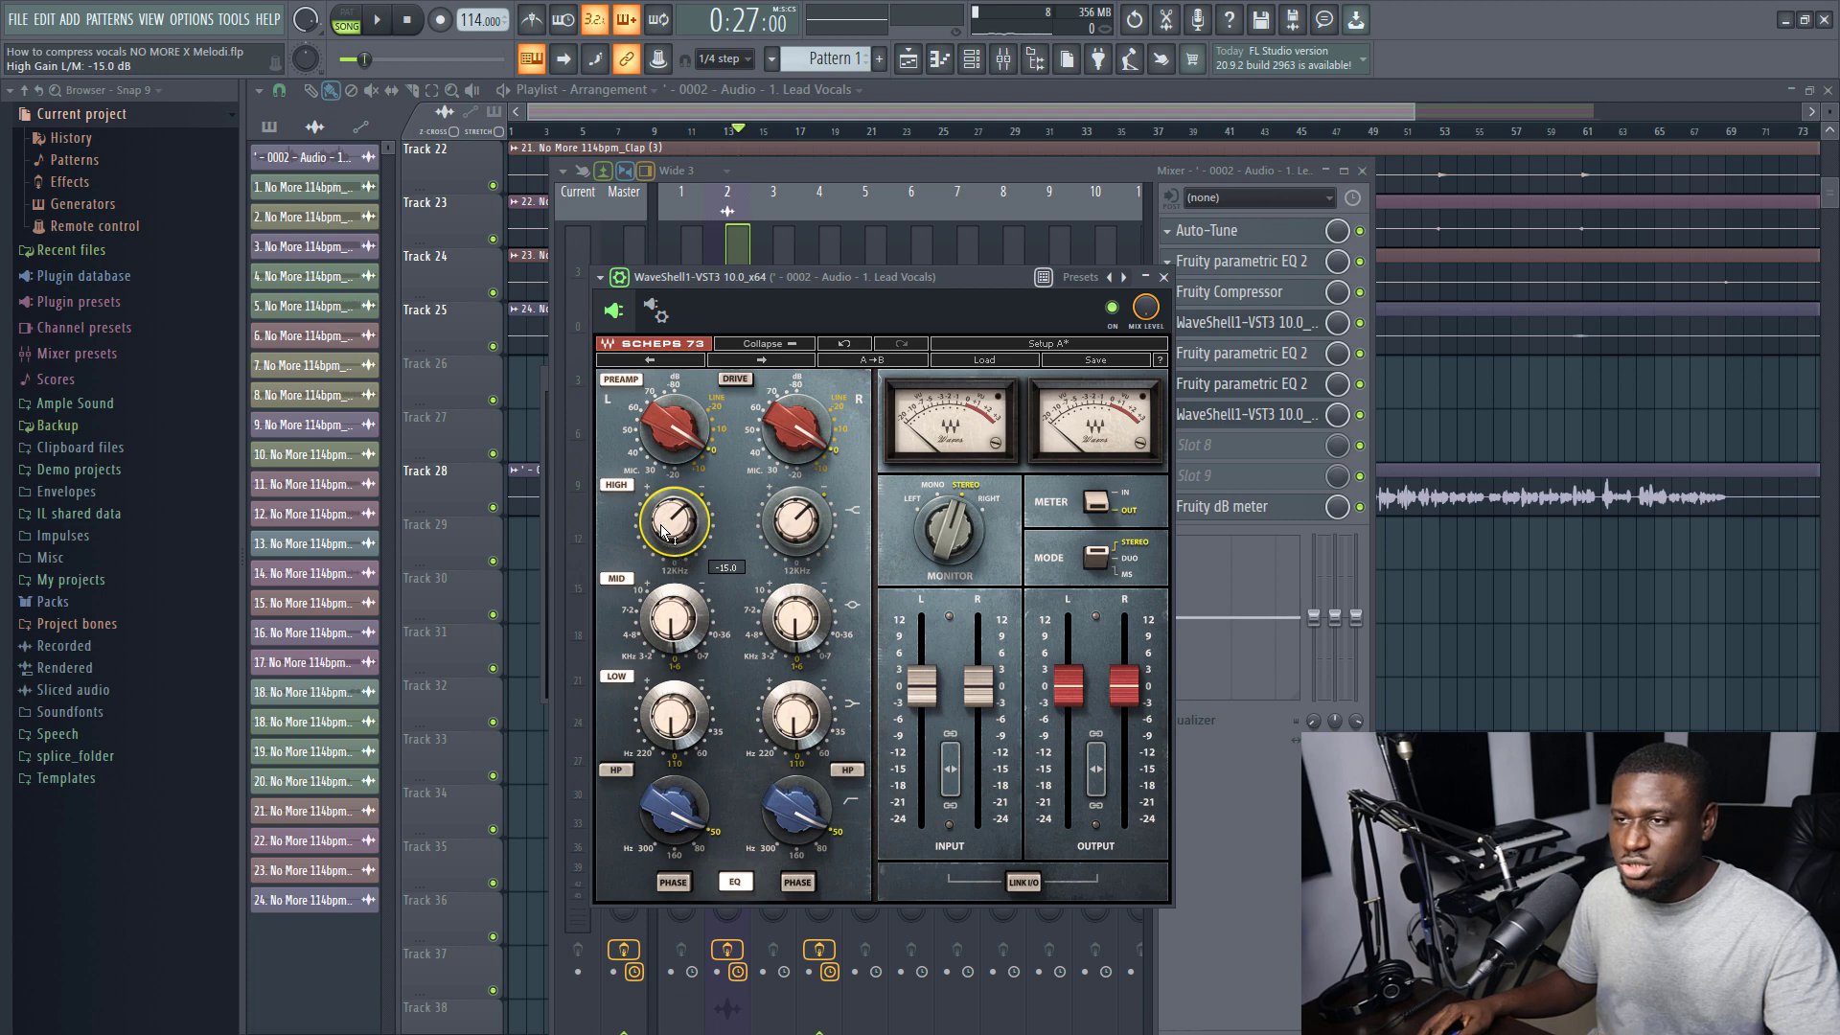
mouse_move(666, 532)
left_mouse_down()
mouse_move(666, 458)
mouse_move(666, 532)
mouse_move(666, 468)
mouse_move(666, 498)
left_mouse_up()
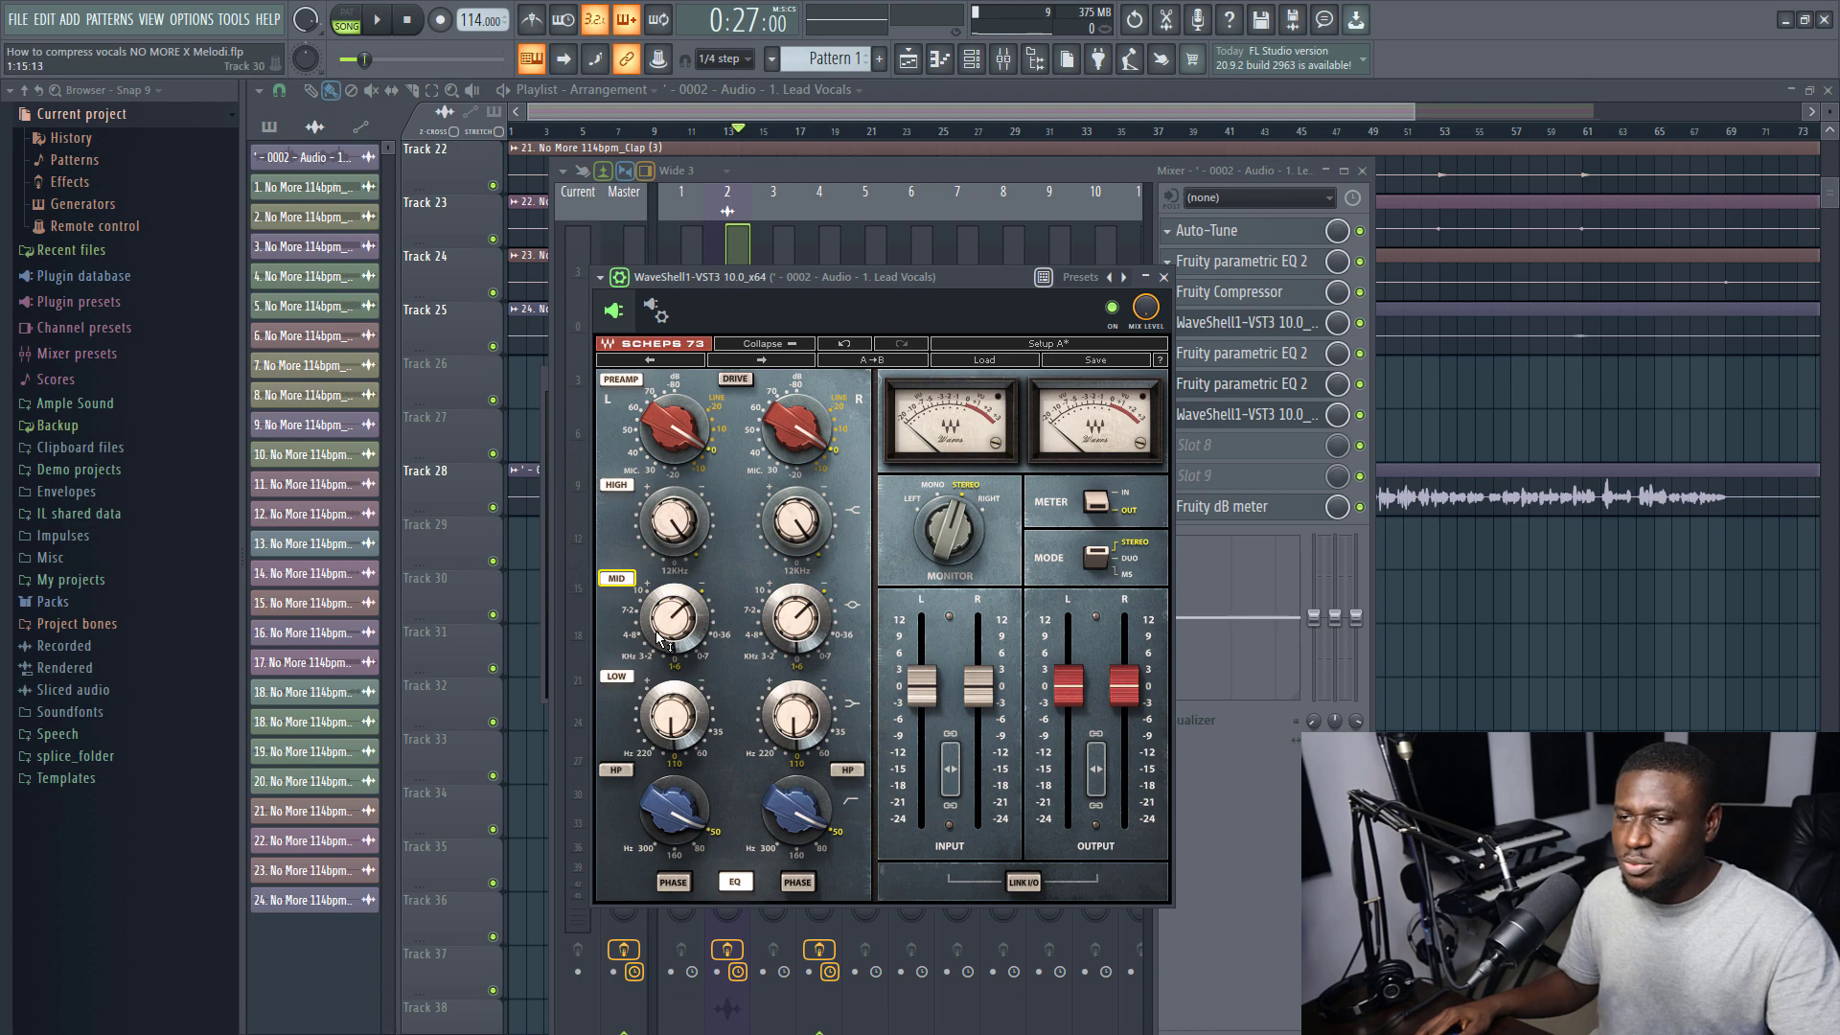
left_click_drag(659, 639, 607, 660)
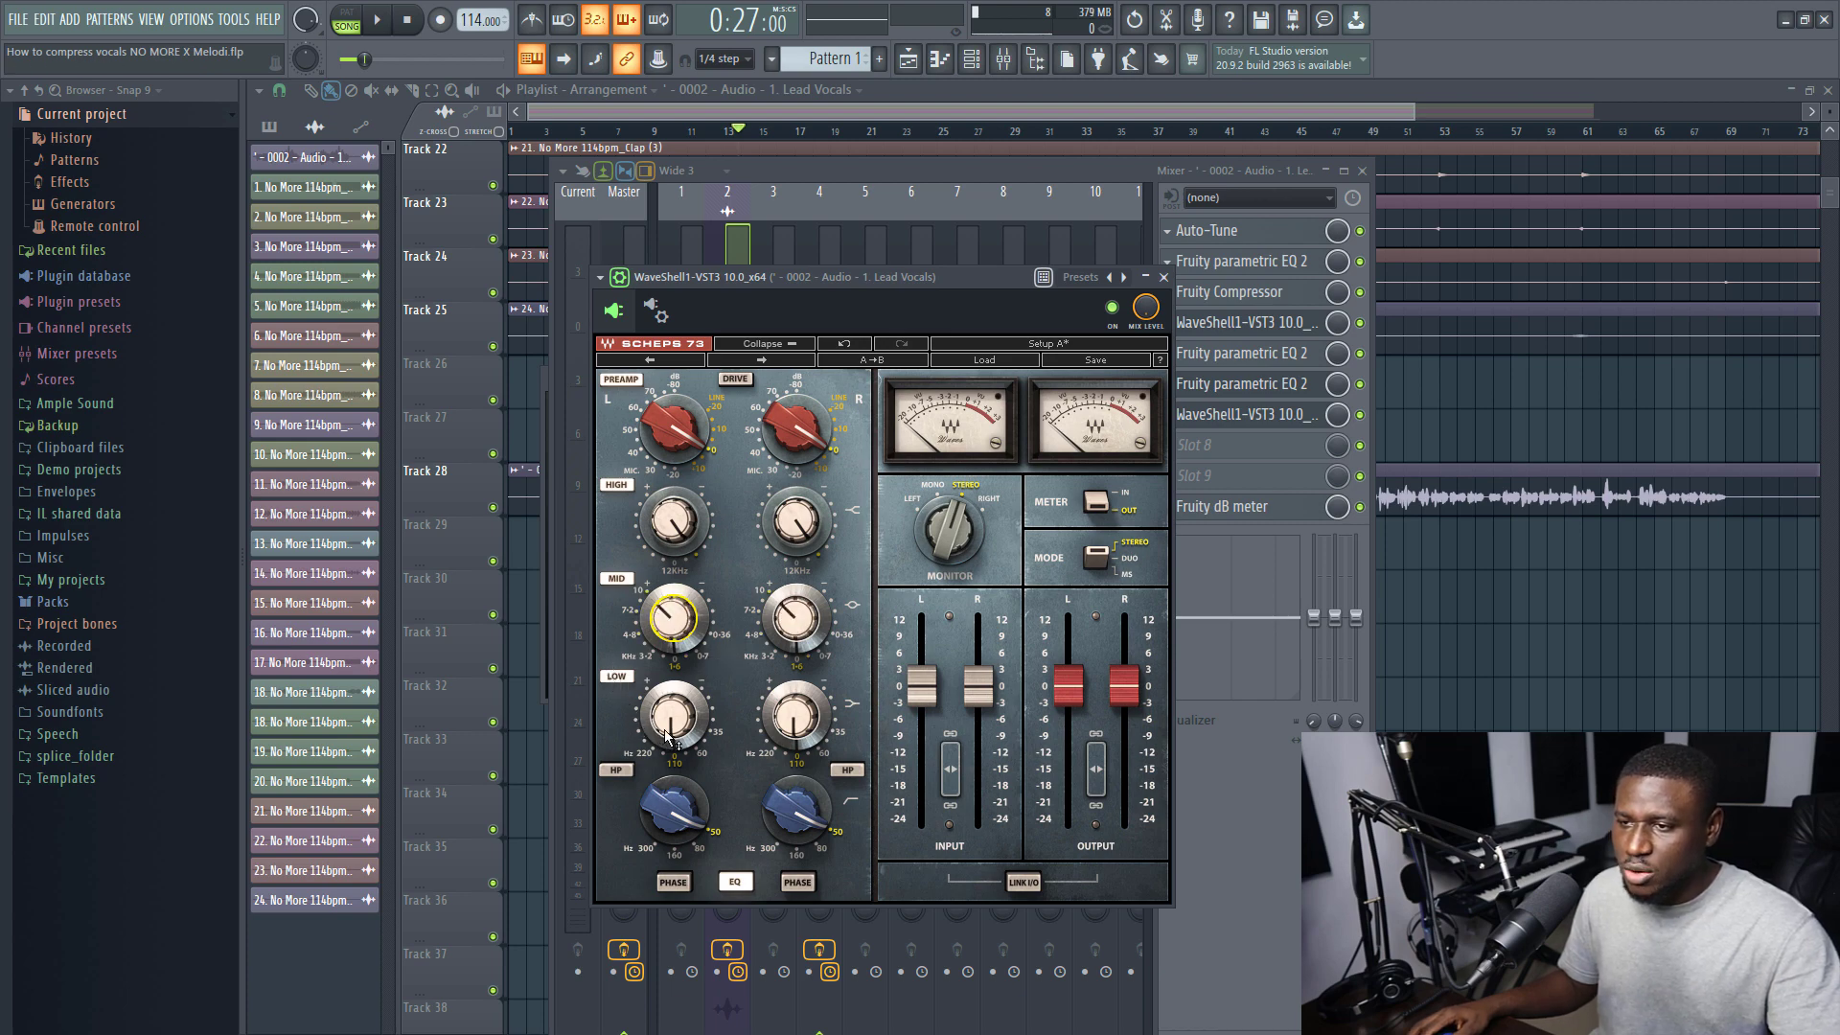
mouse_move(668, 736)
left_mouse_down()
mouse_move(668, 717)
mouse_move(668, 768)
left_mouse_up()
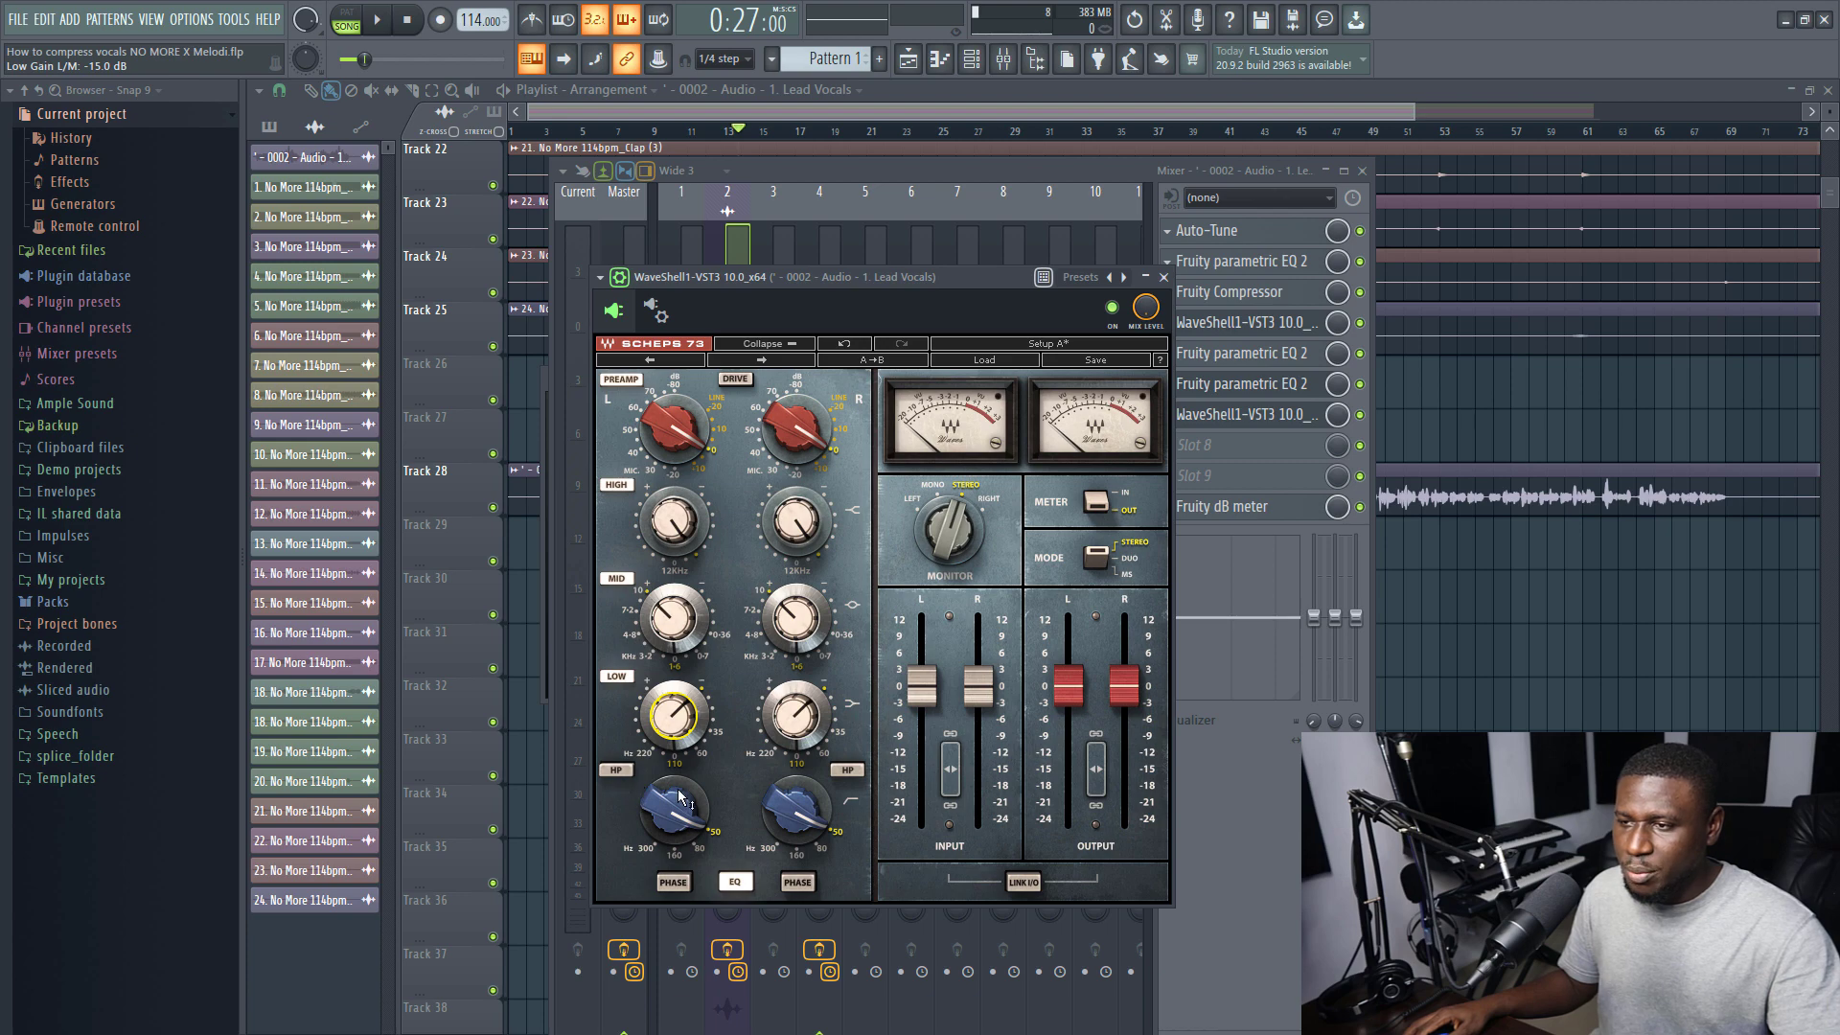
Try Scheps 73's high-pass filter at 300 Hz before returning it to its starting setting, and try the preamp at -5
left_click_drag(681, 812, 682, 788)
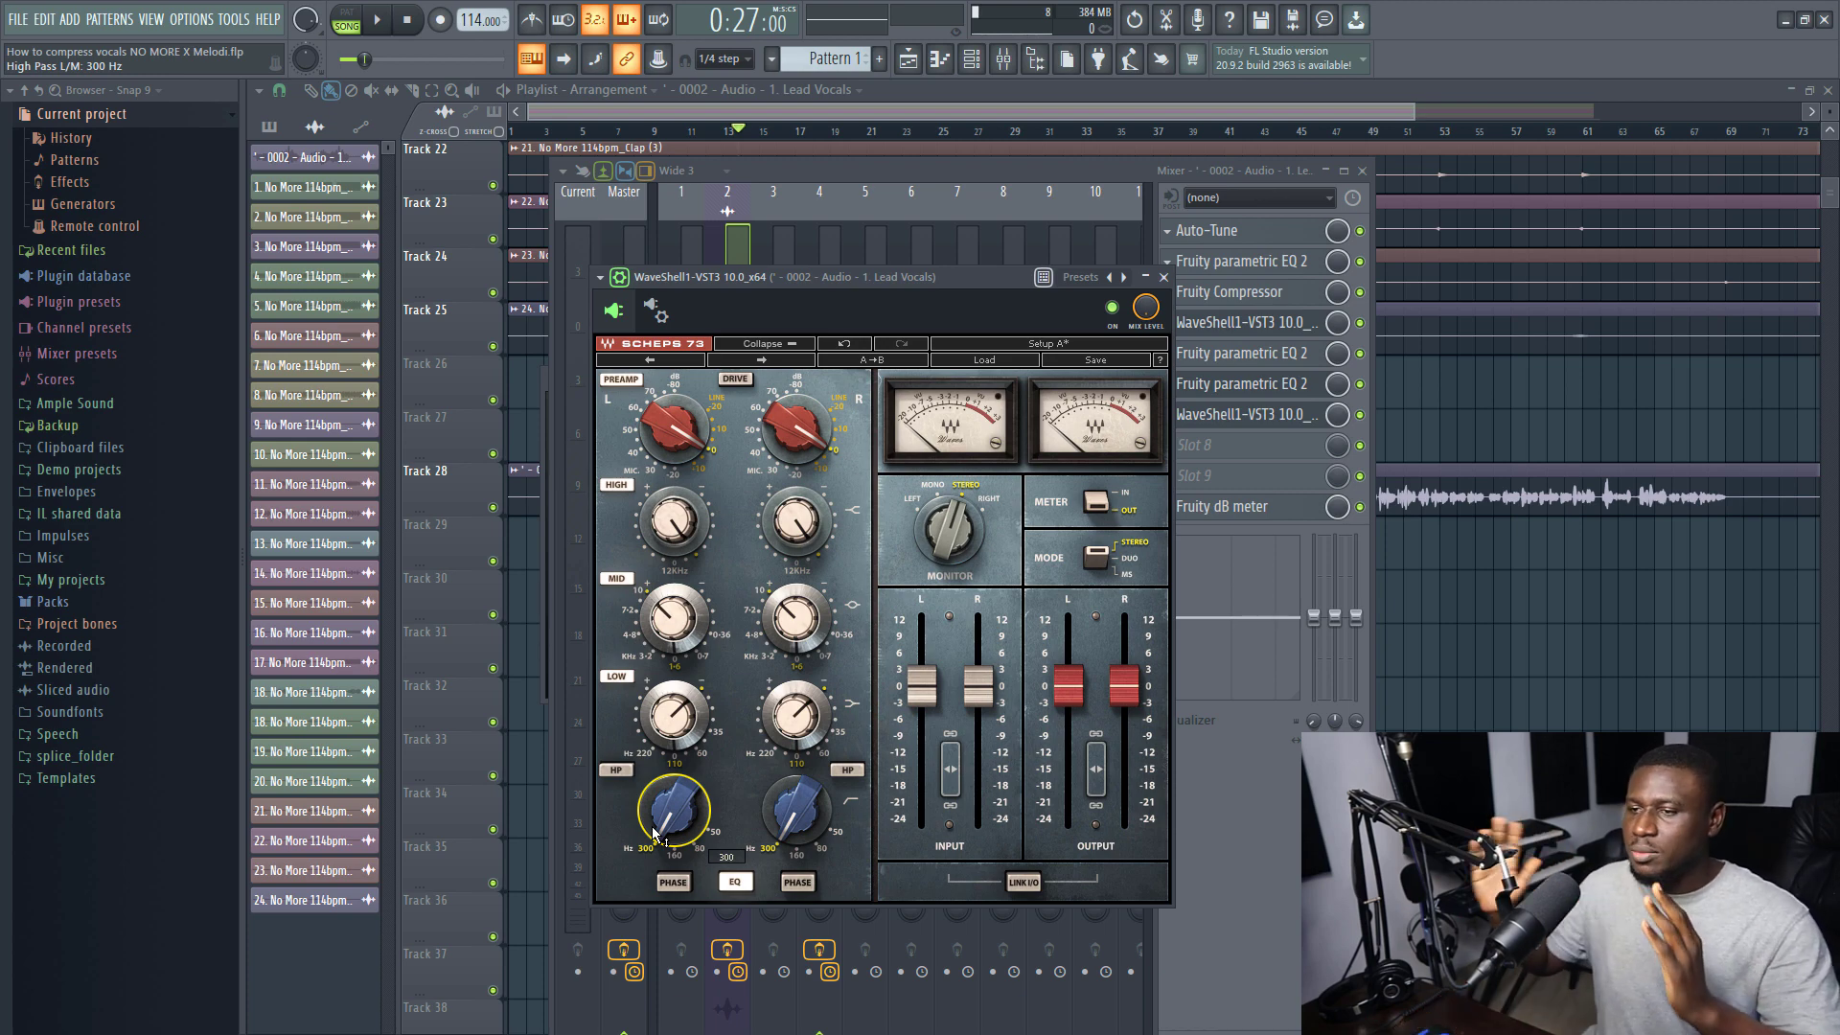
mouse_move(655, 833)
left_mouse_down()
mouse_move(685, 802)
mouse_move(673, 820)
left_mouse_up()
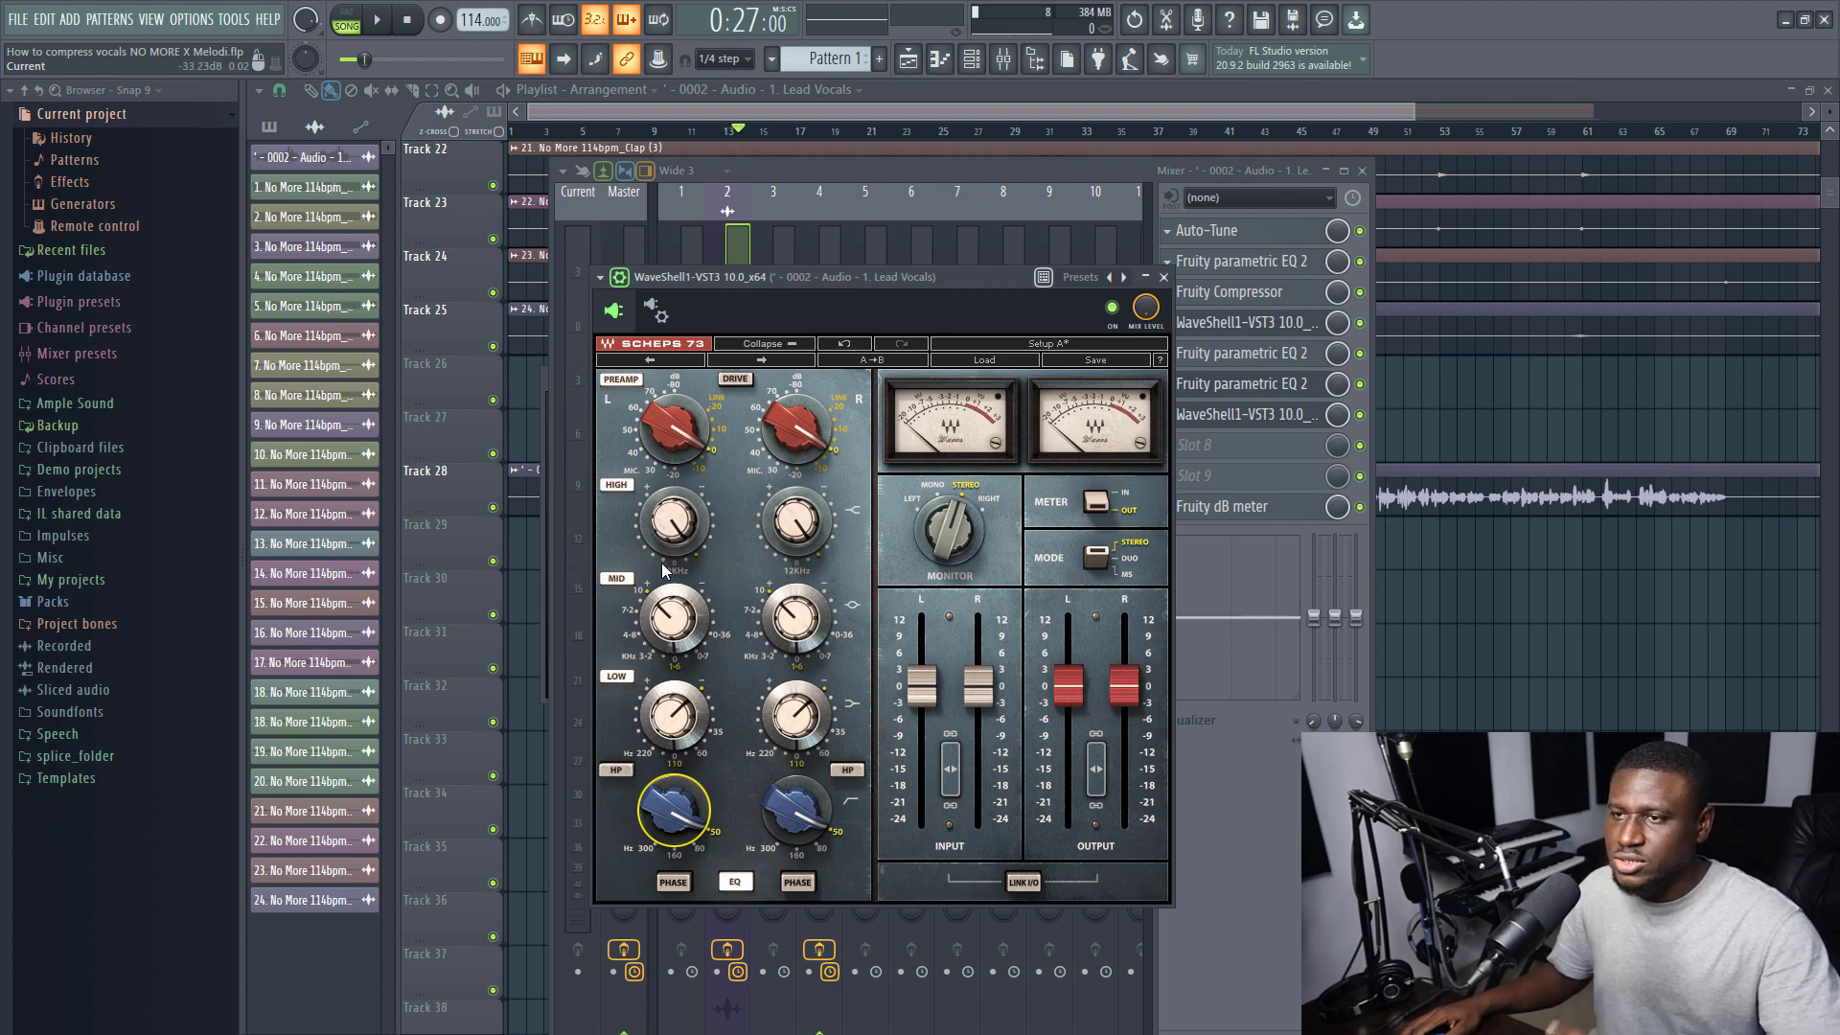
left_click_drag(665, 546, 665, 547)
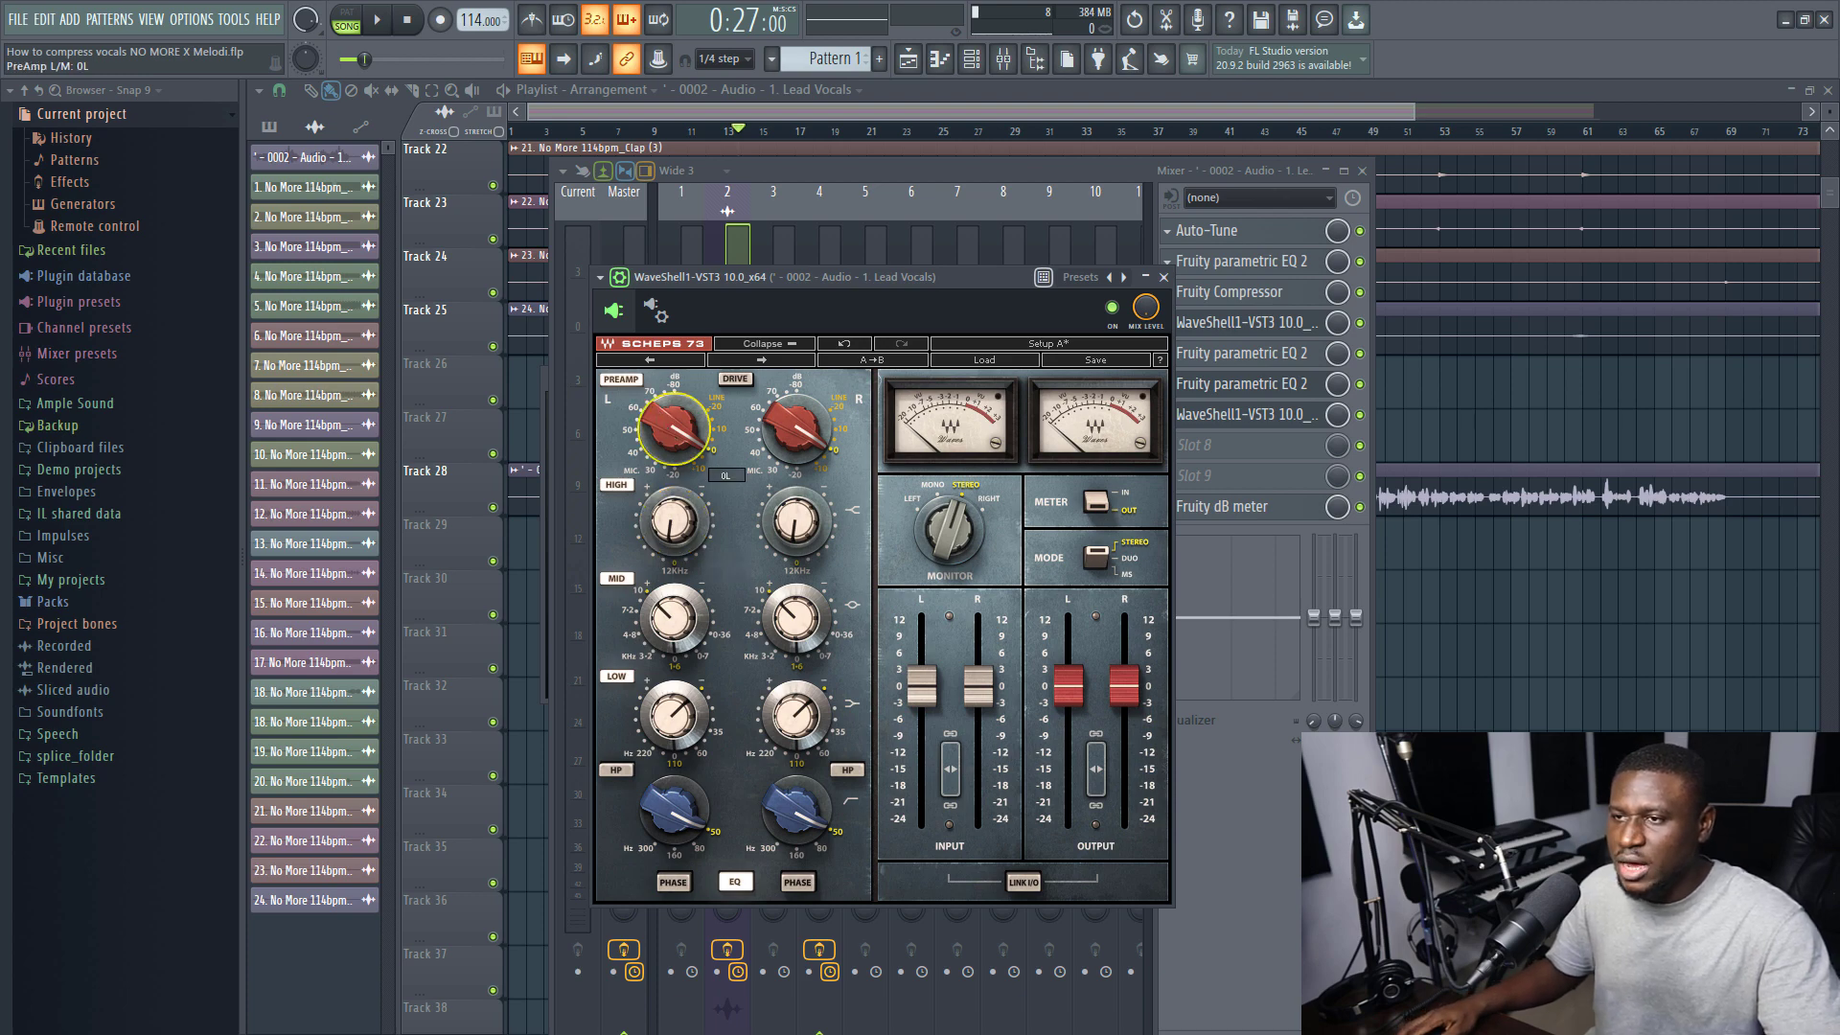
left_click_drag(674, 428, 674, 436)
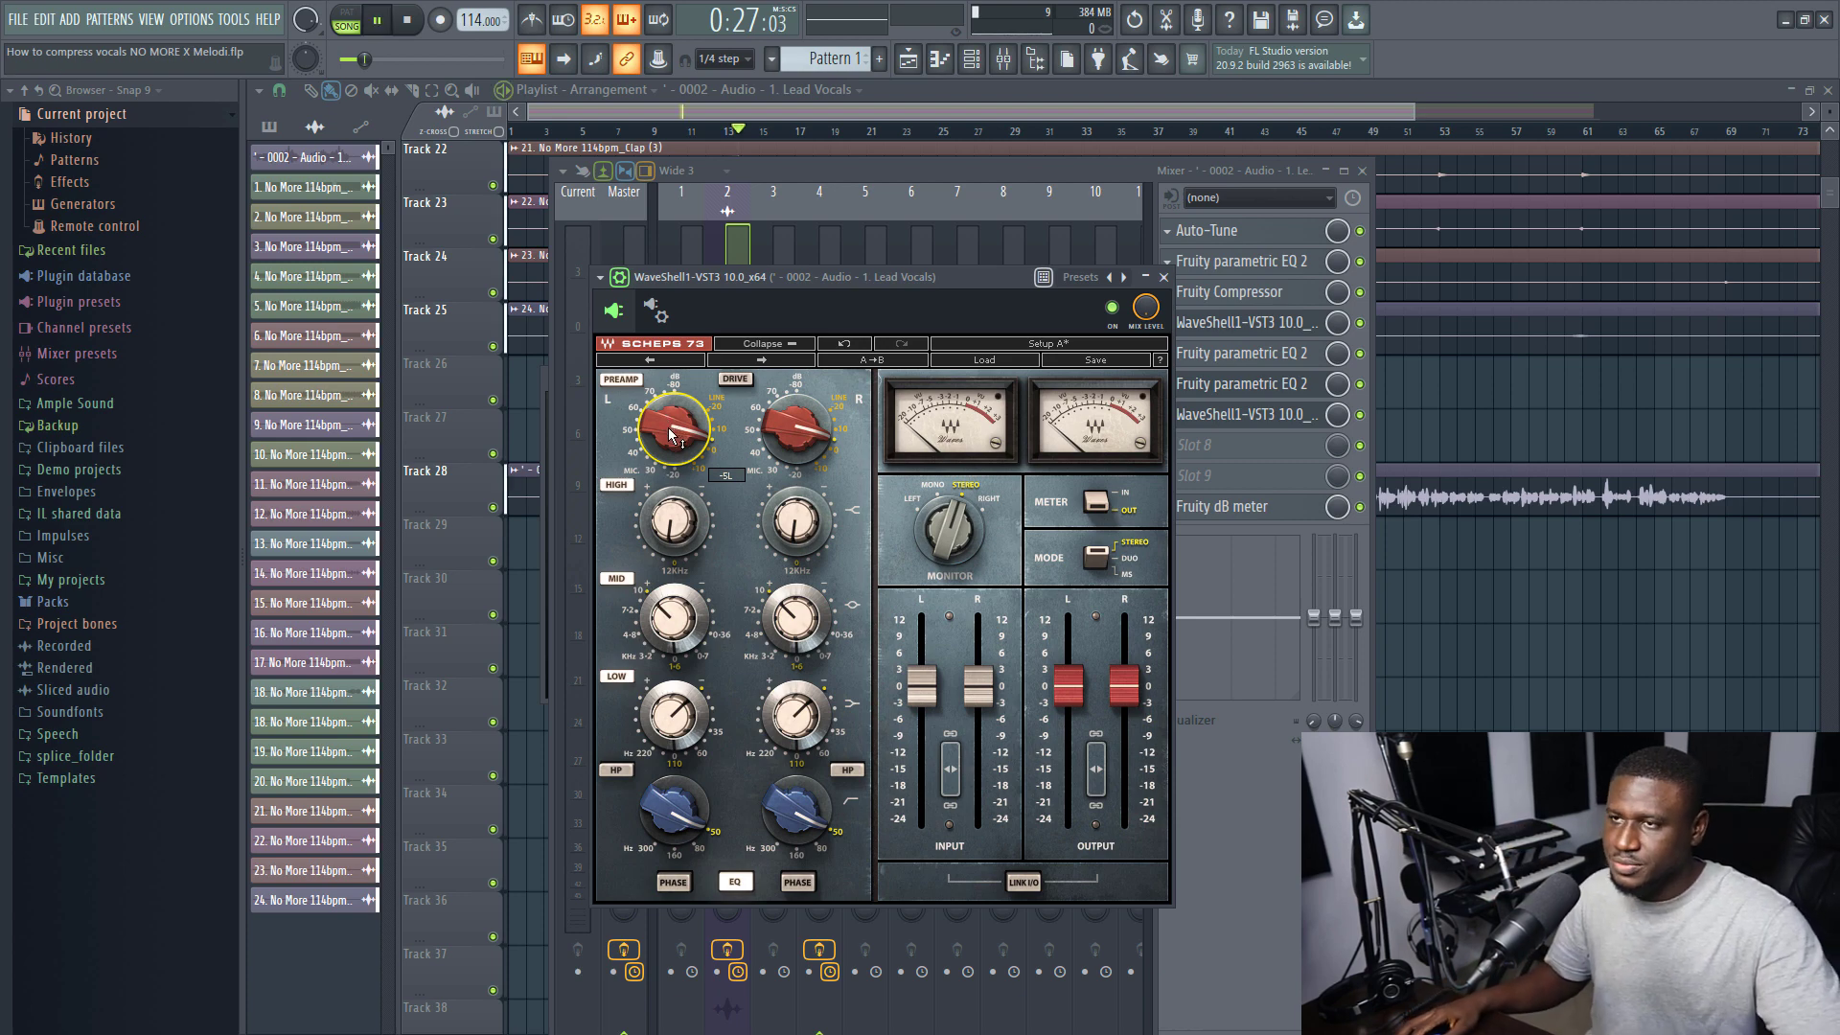
Try Scheps 73's high-band gain at about 11.7 dB while the lead vocal plays
left_click(674, 520)
left_click_drag(674, 521, 674, 479)
key("space")
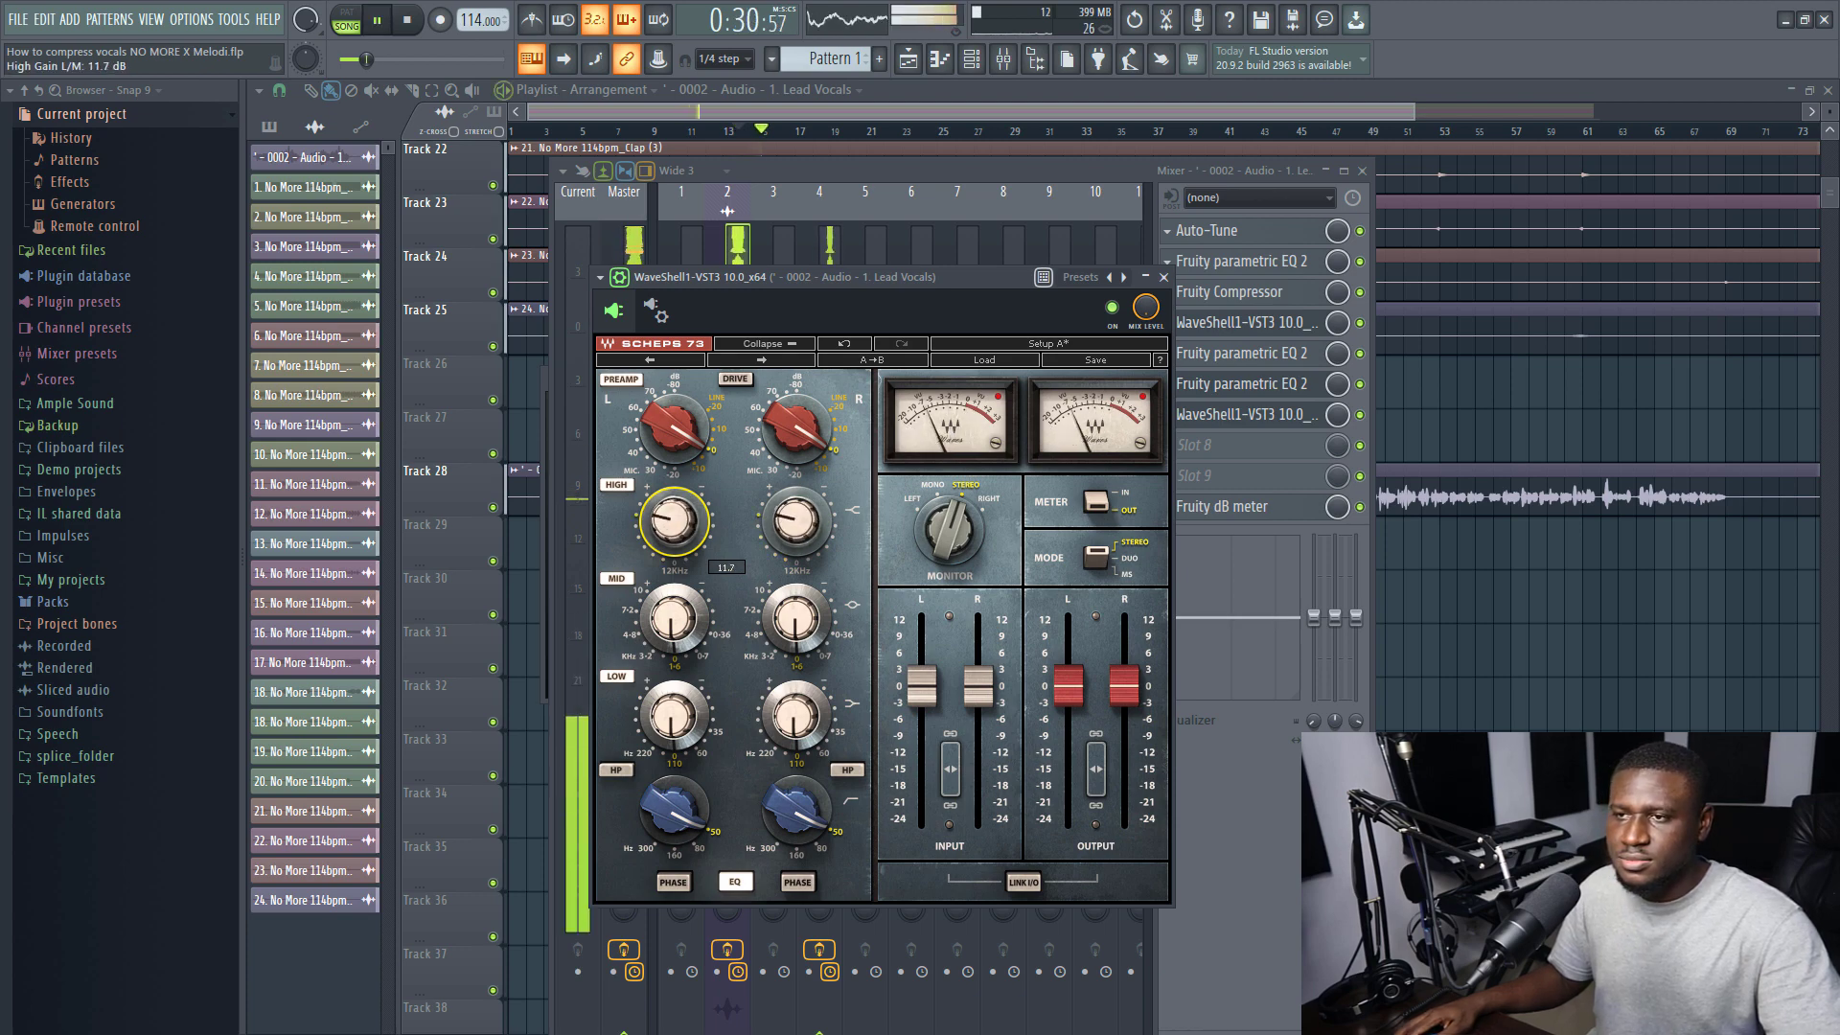
key("space")
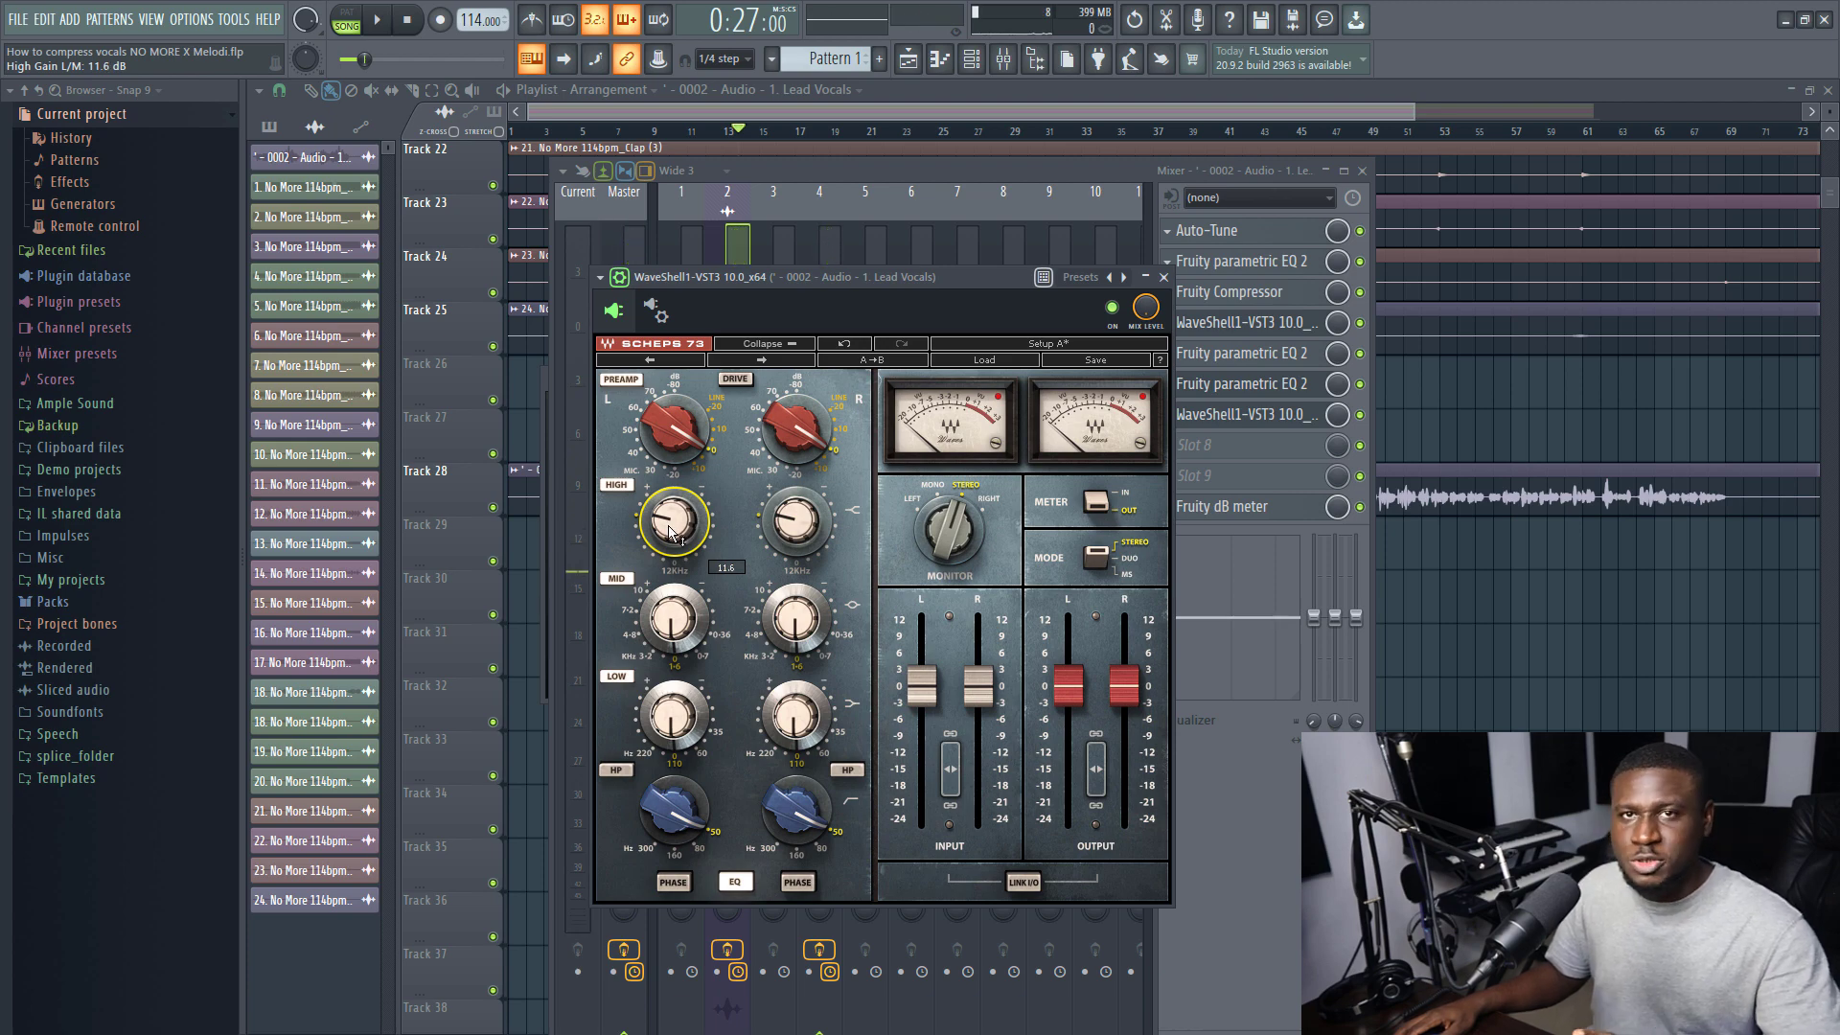
Reduce Scheps 73's high-band gain to 1.8 dB and audition the lead vocal
left_click_drag(671, 532, 671, 603)
key("space")
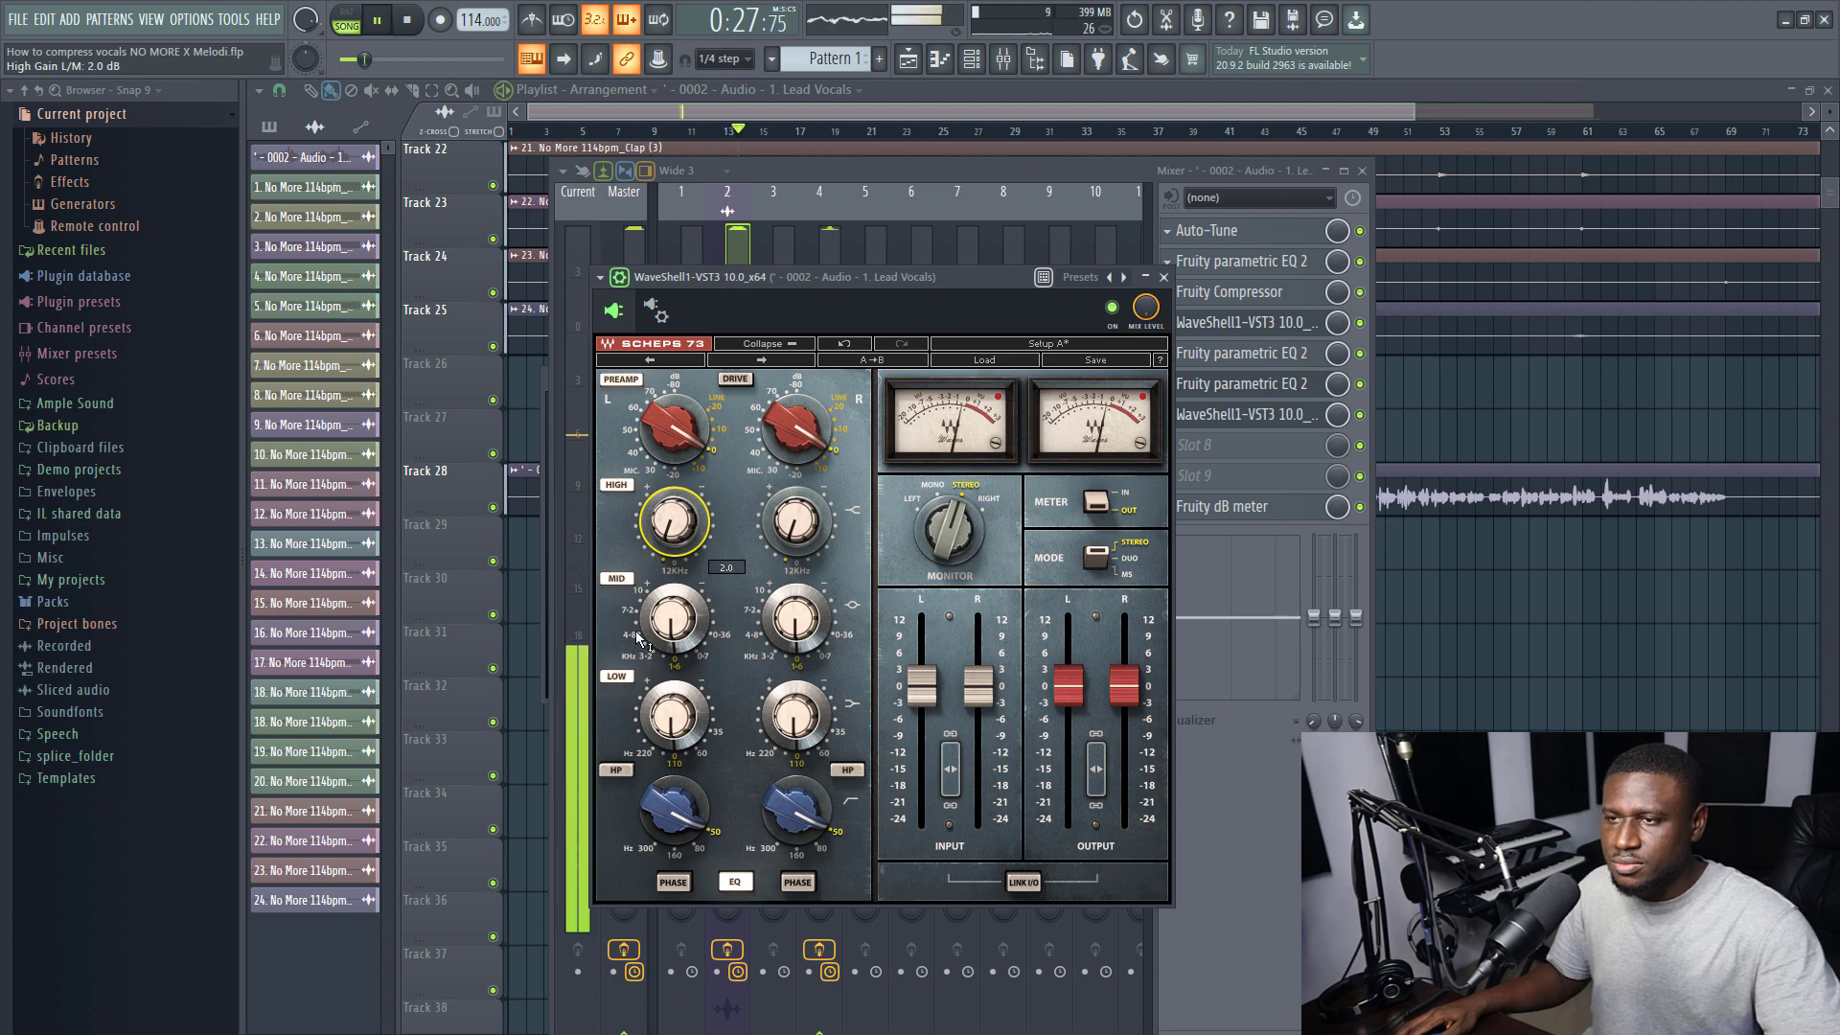
left_click_drag(671, 532, 671, 524)
left_click_drag(663, 540, 662, 550)
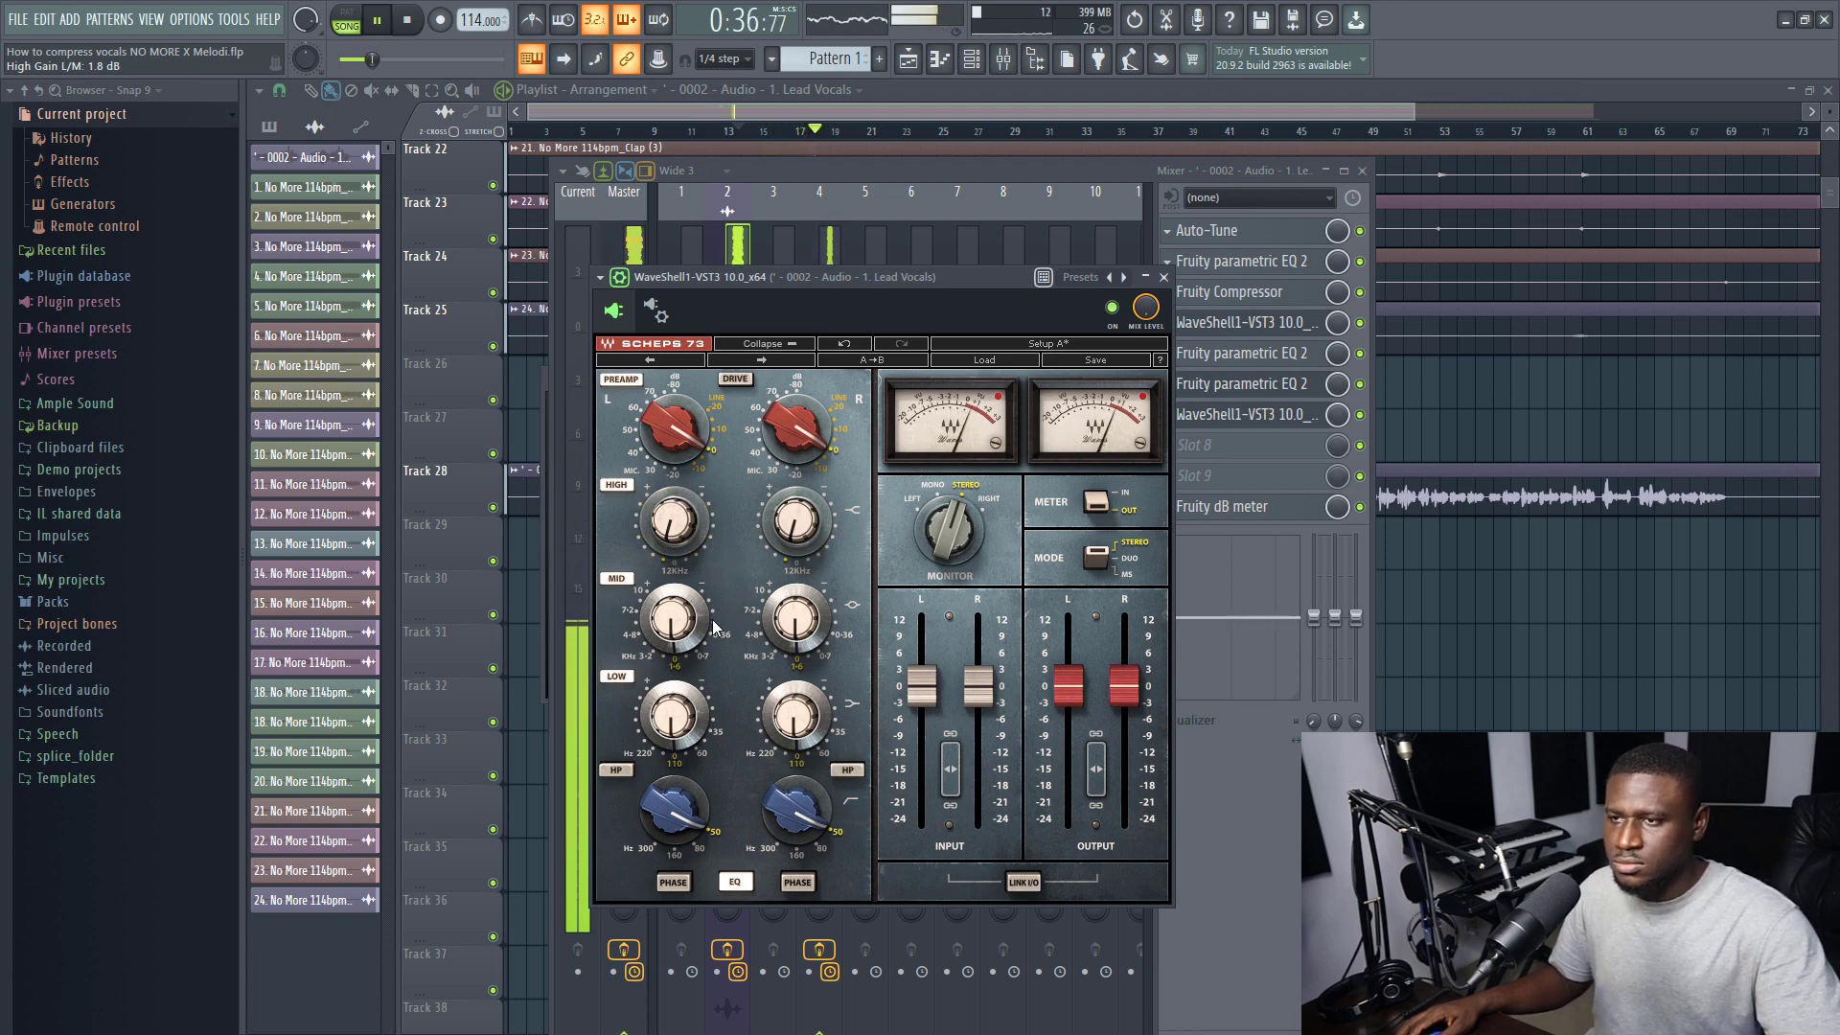
key("space")
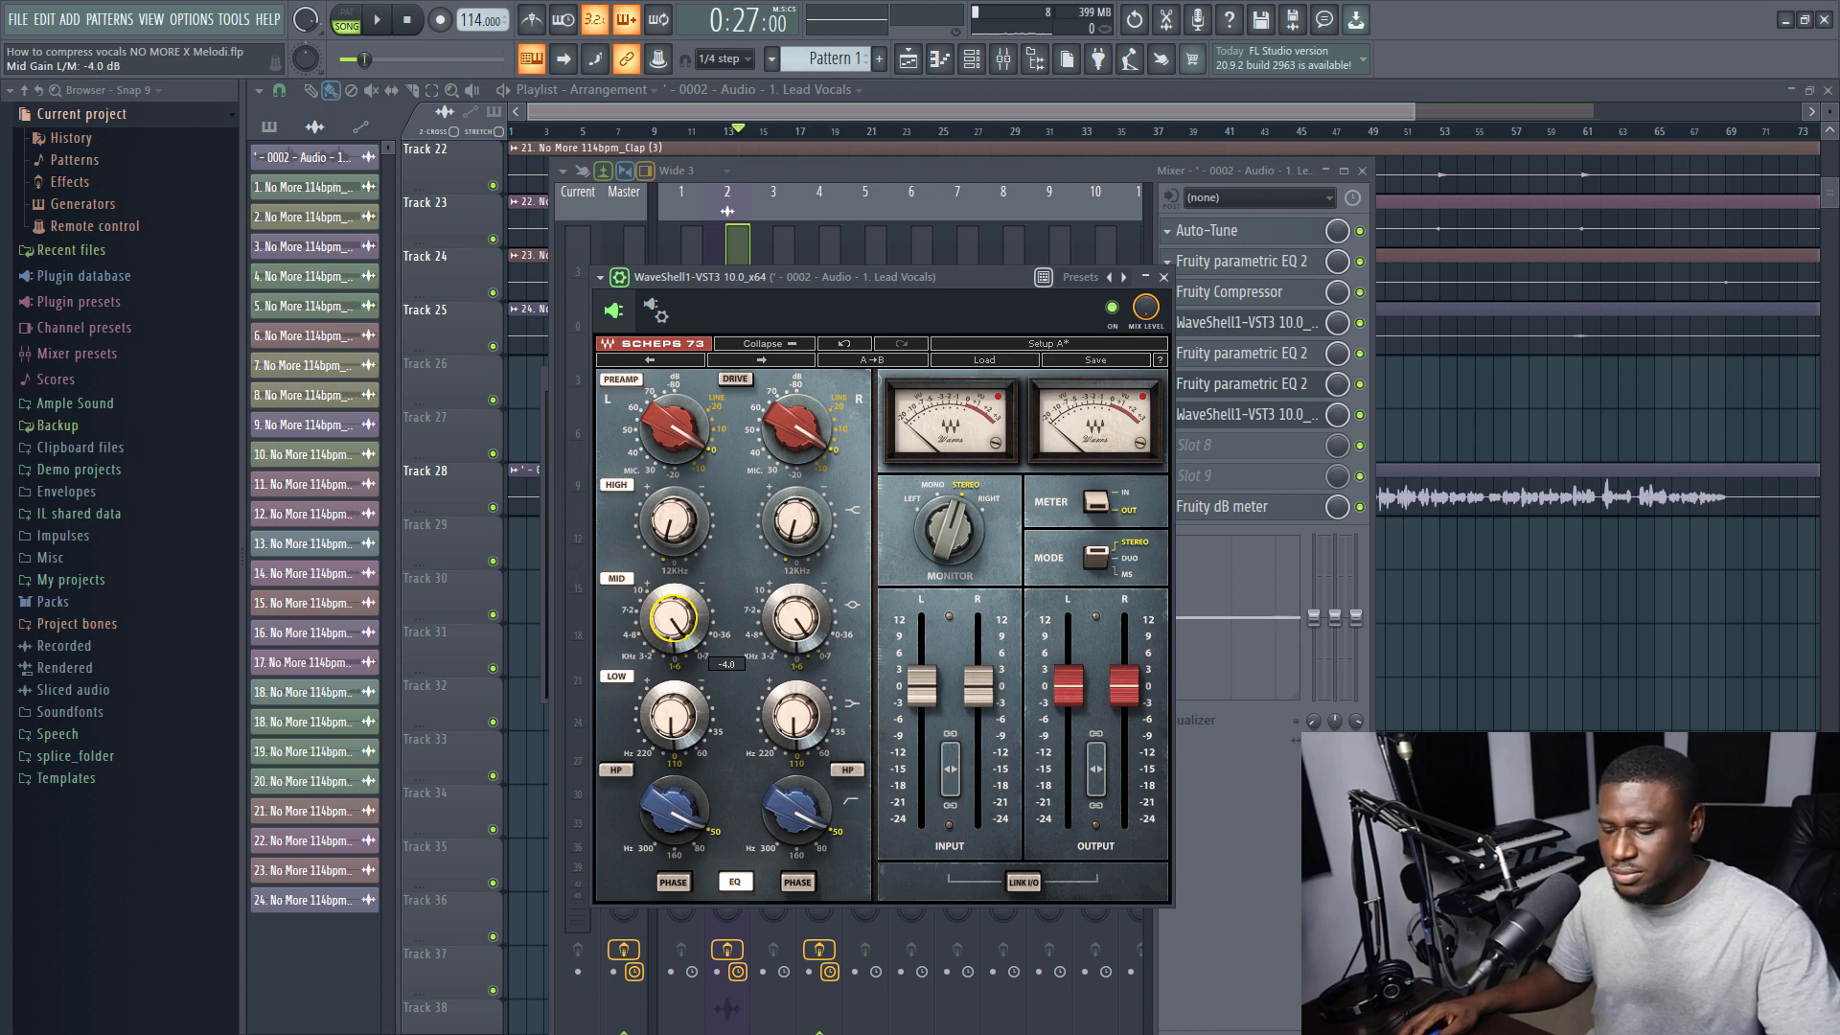
Set Scheps 73's mid-band gain to -2.5 dB while listening to the lead vocal
key("space")
left_click_drag(674, 618, 675, 604)
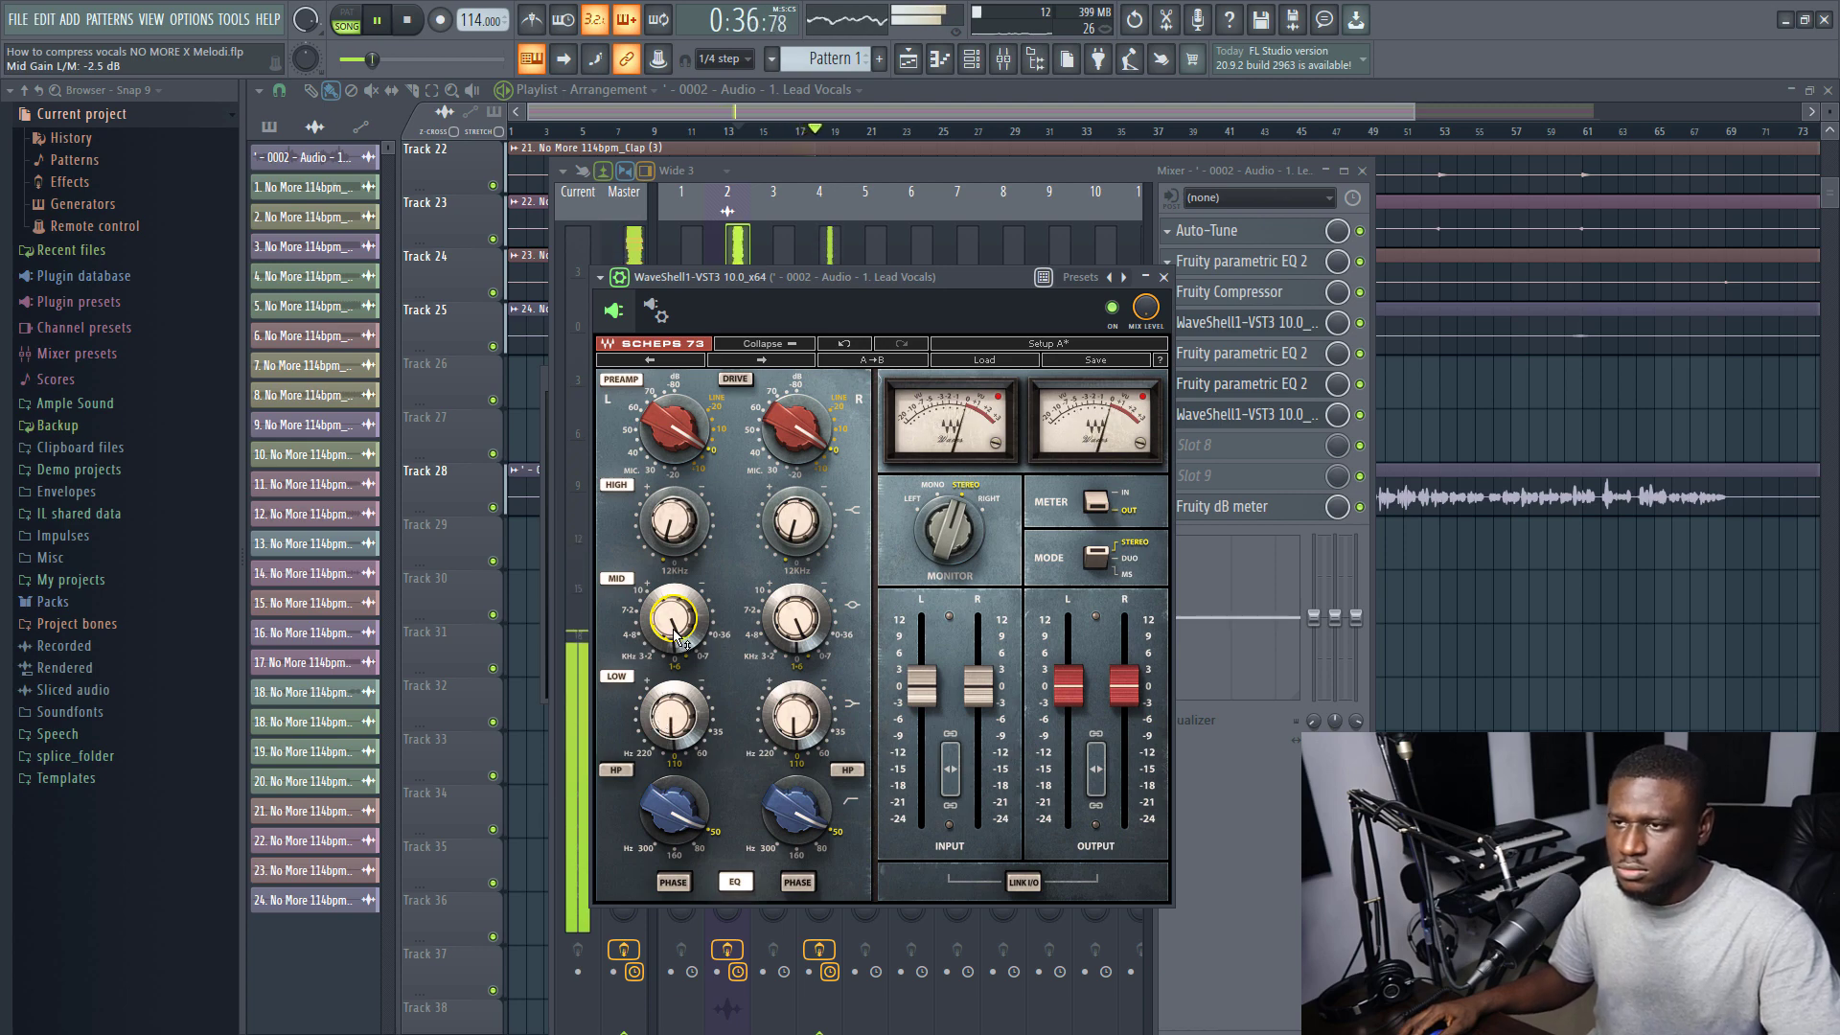
mouse_move(676, 637)
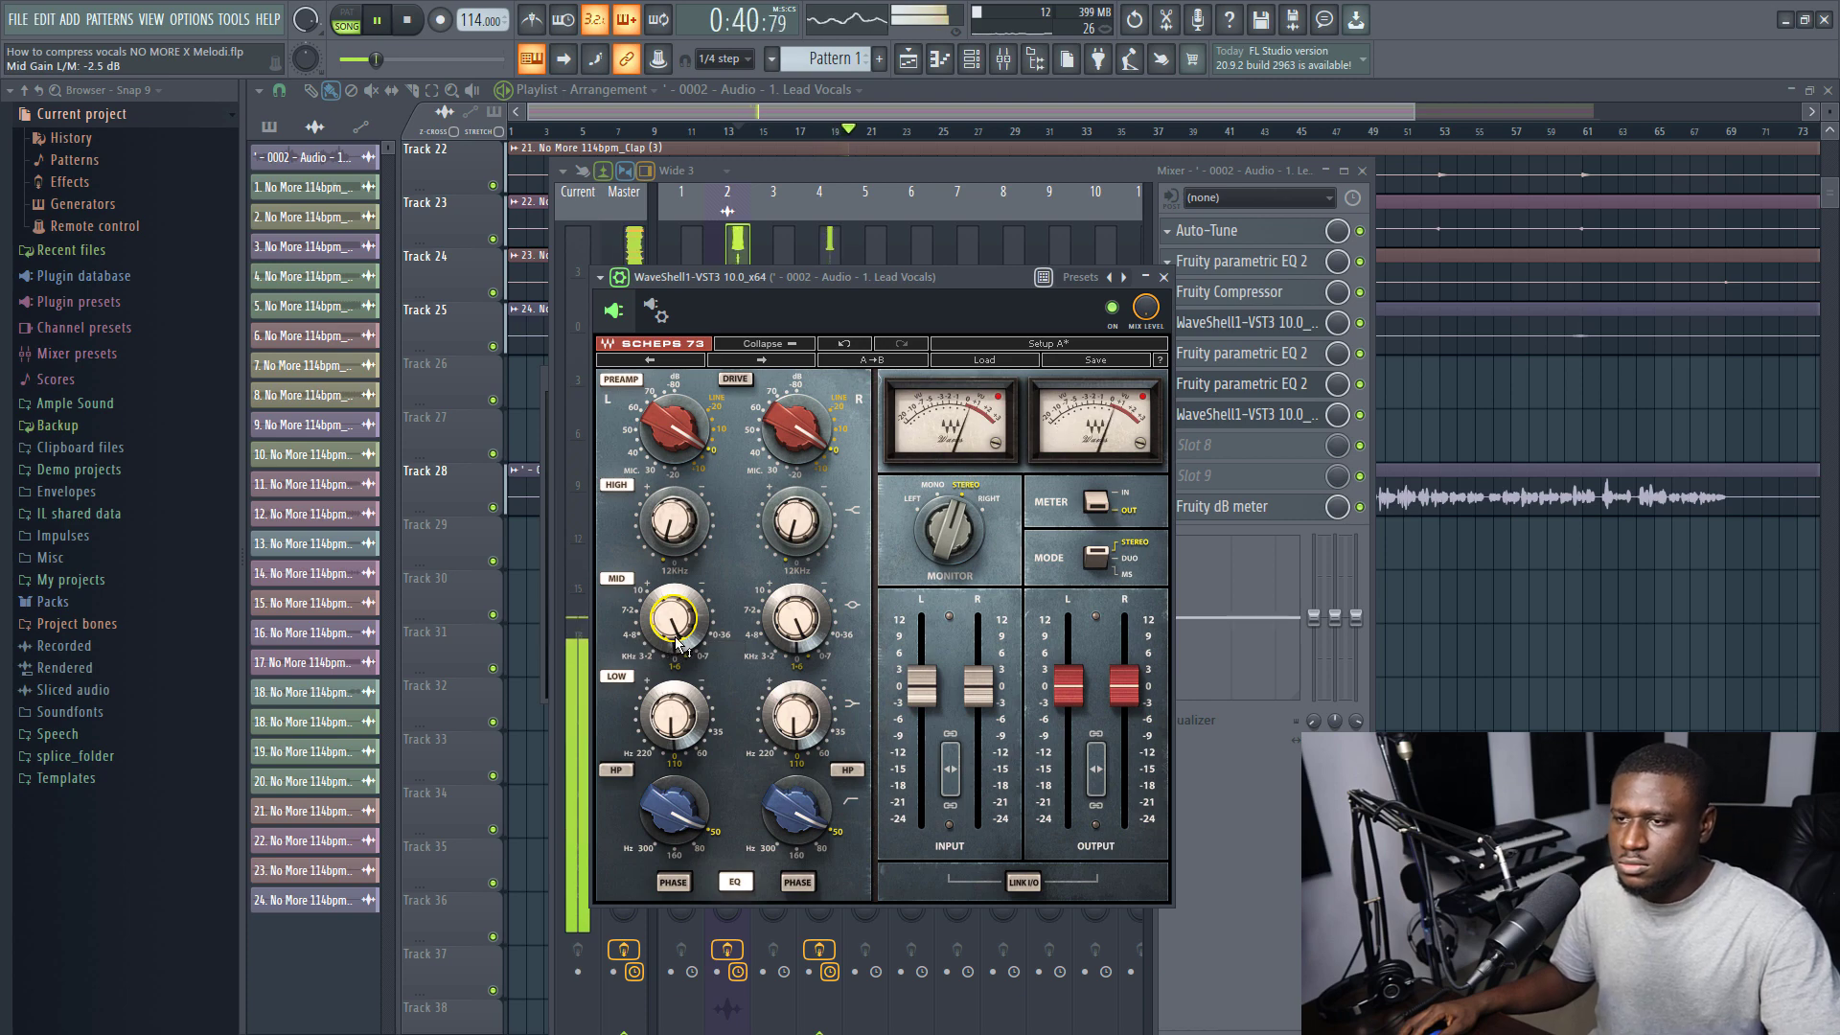
key("space")
Try Scheps 73's low-band gain at -5.5 dB, and settle on -2.1 dB during playback
mouse_move(668, 733)
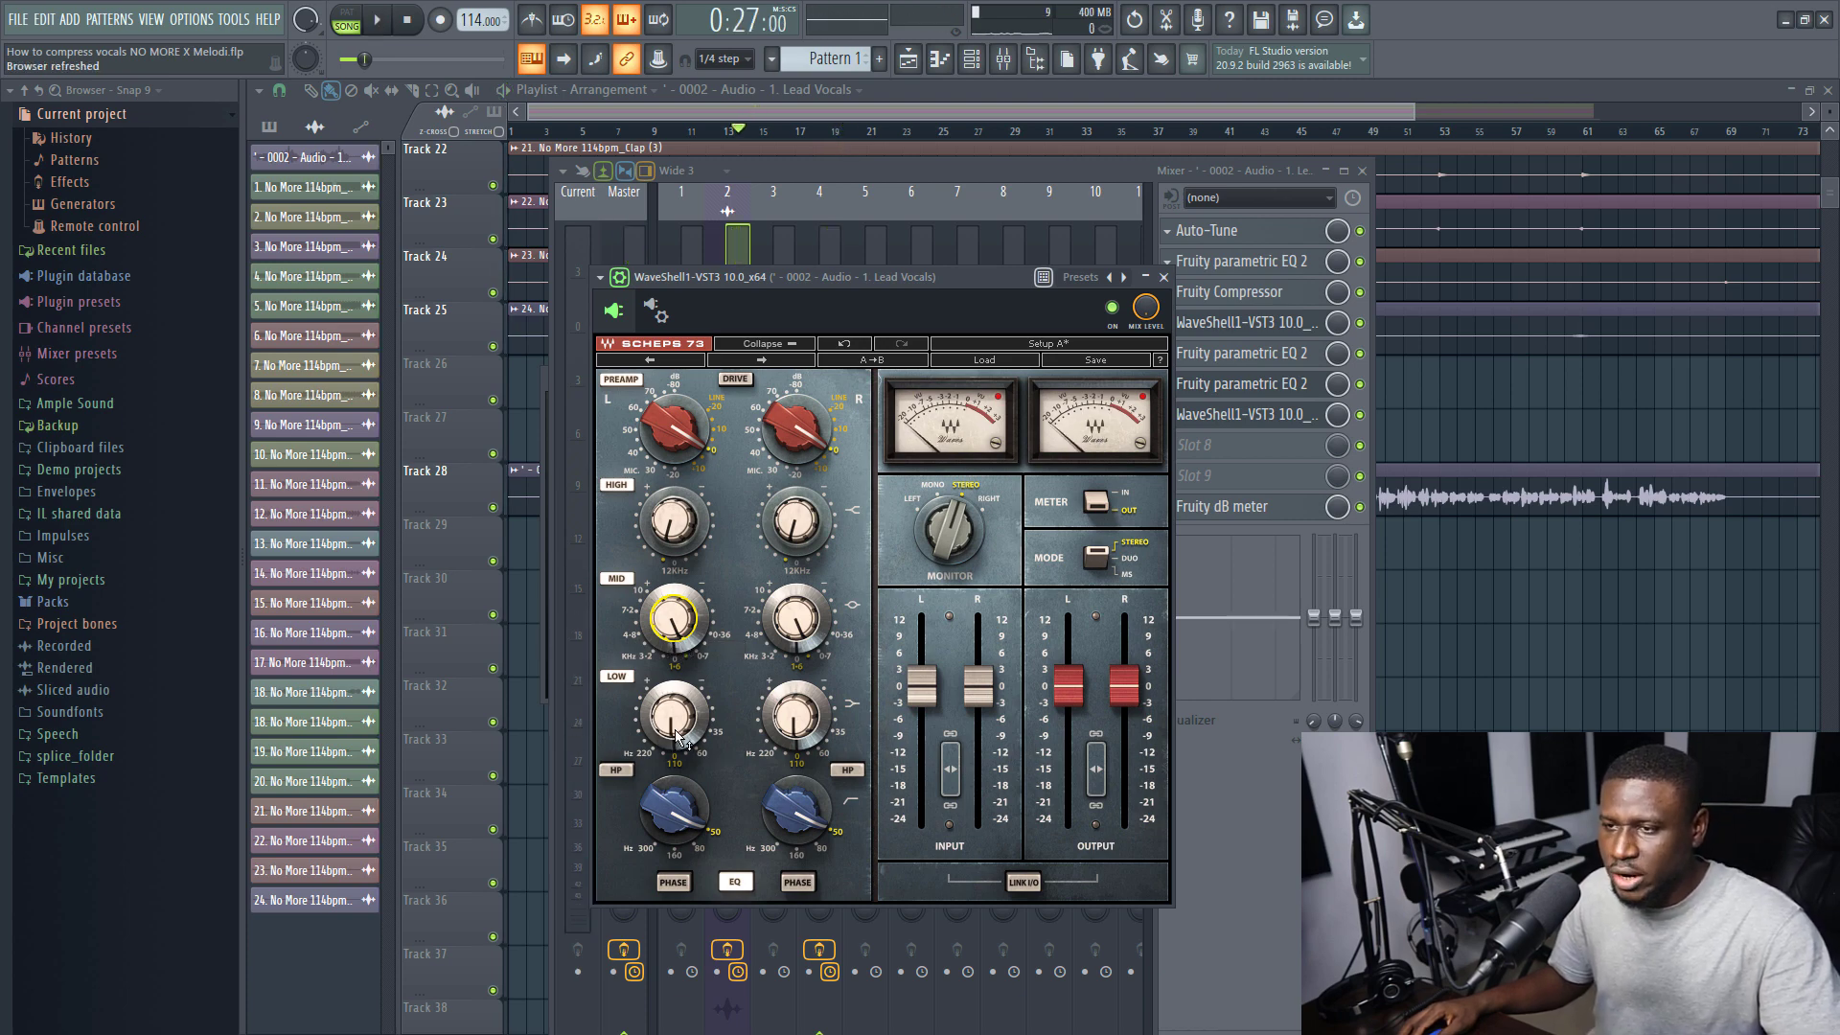
left_click_drag(679, 739, 679, 744)
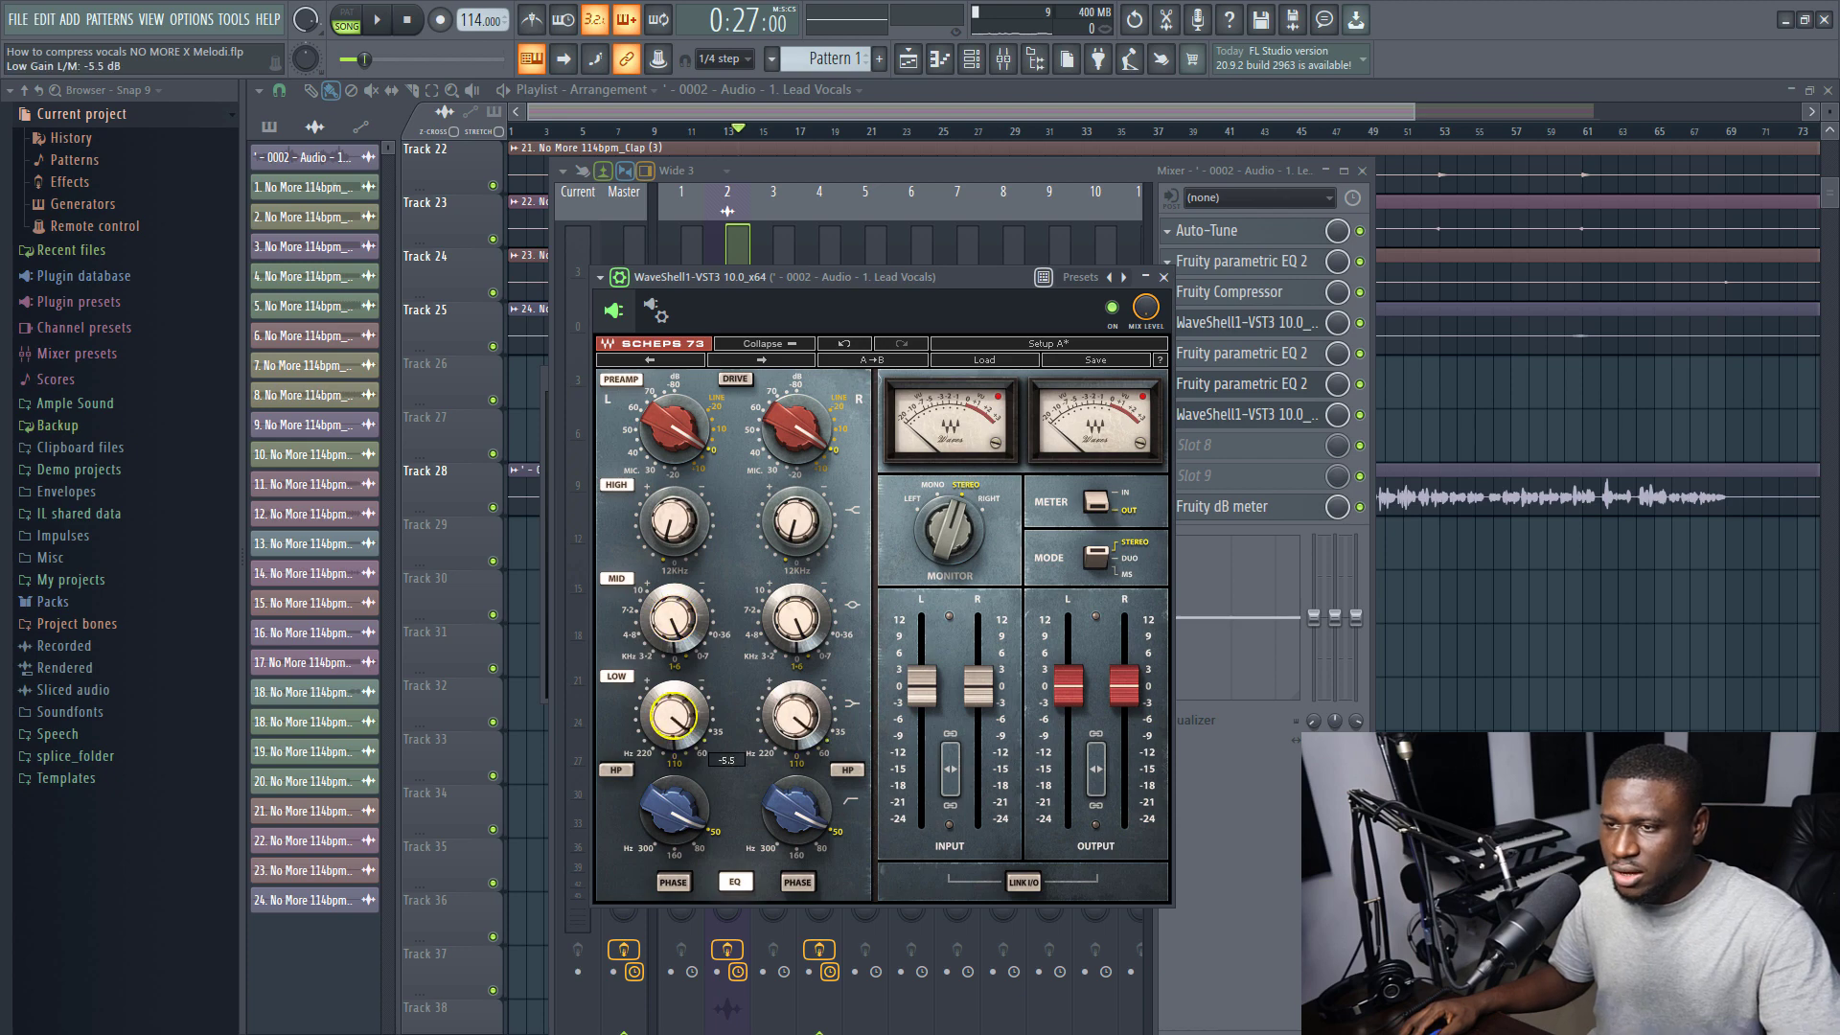
key("space")
mouse_move(678, 767)
left_mouse_down()
mouse_move(678, 822)
mouse_move(678, 775)
left_mouse_up()
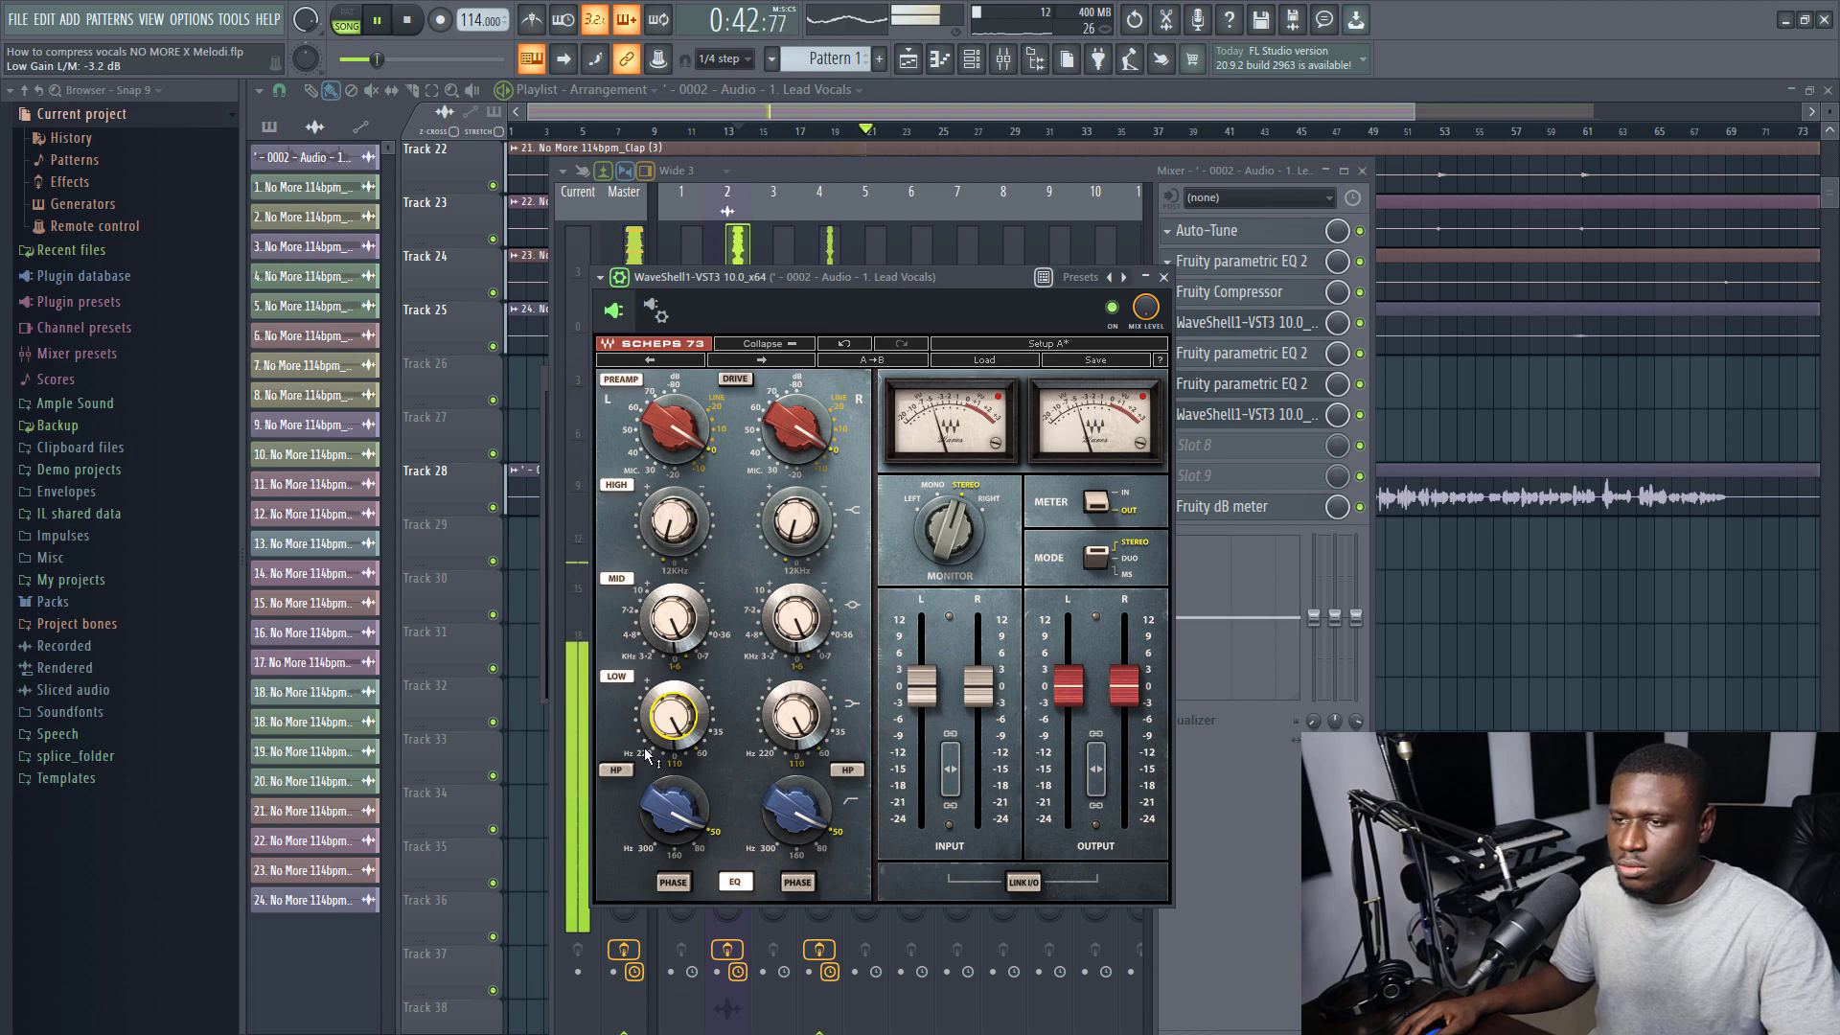
left_click_drag(644, 748, 644, 740)
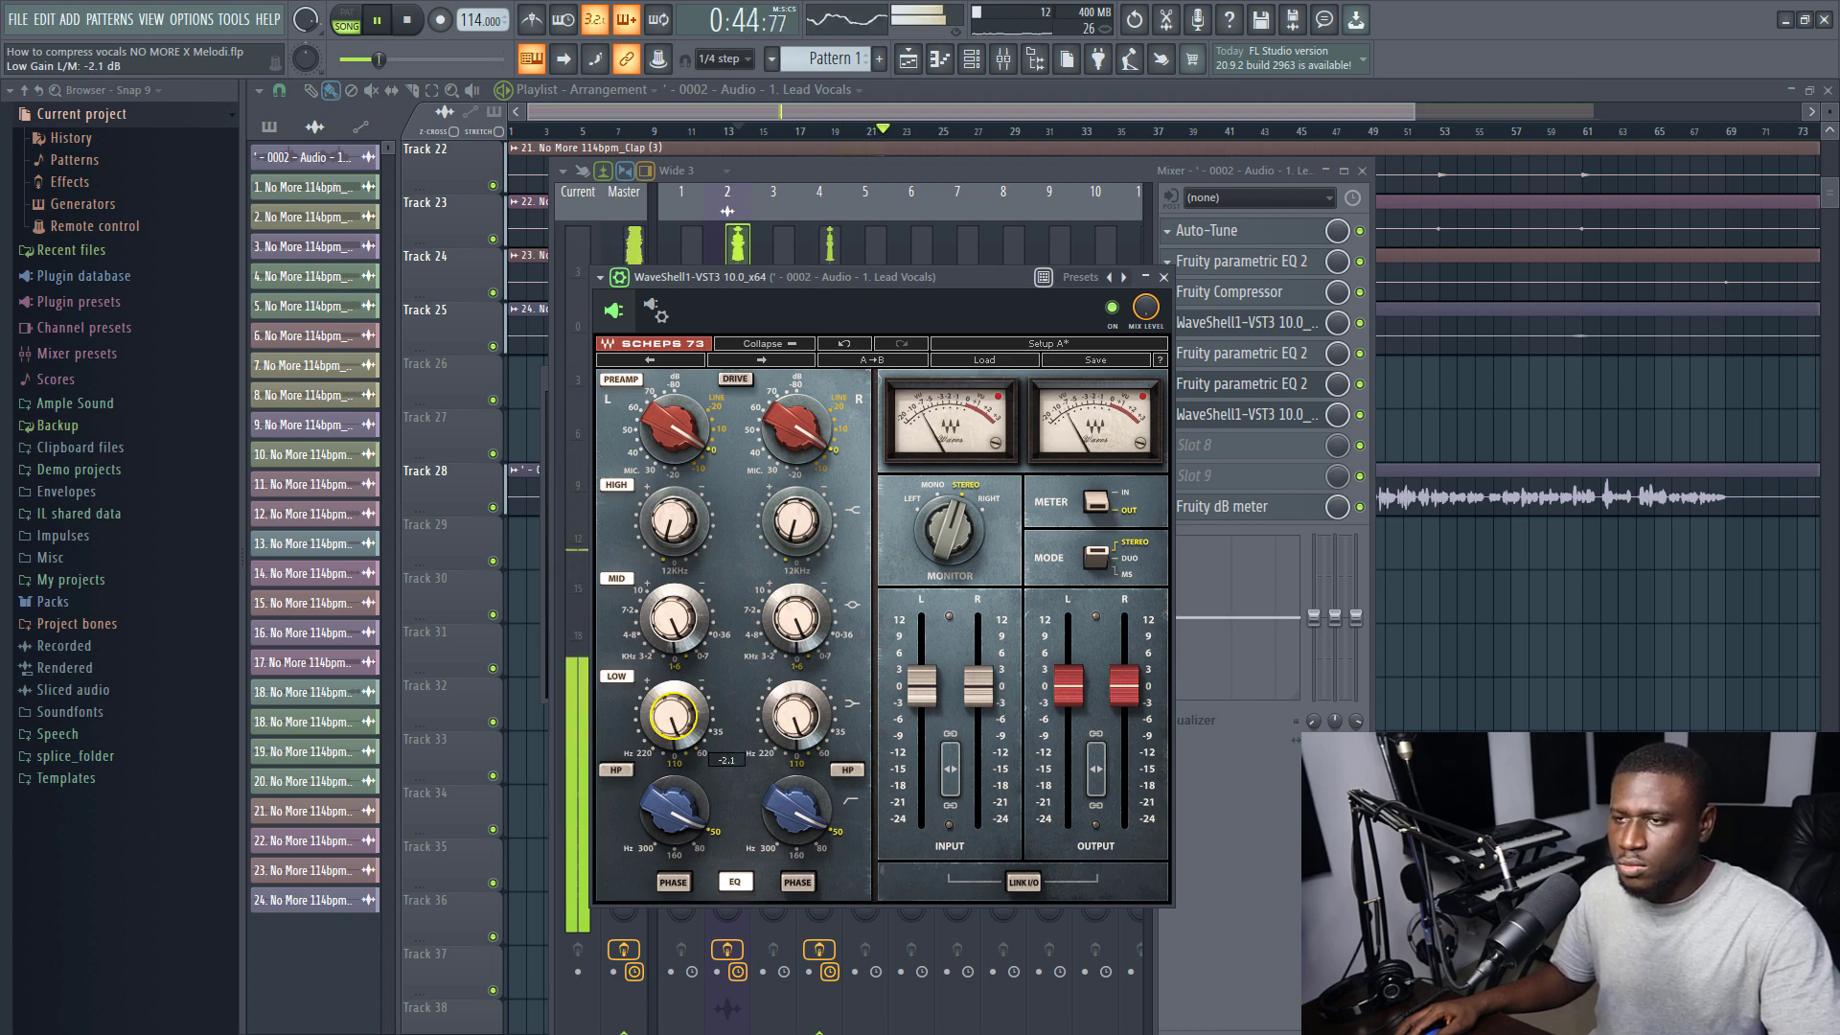
key("space")
Refine Scheps 73's mid-band gain to -1.9 dB and audition the lead vocal
left_click(659, 623)
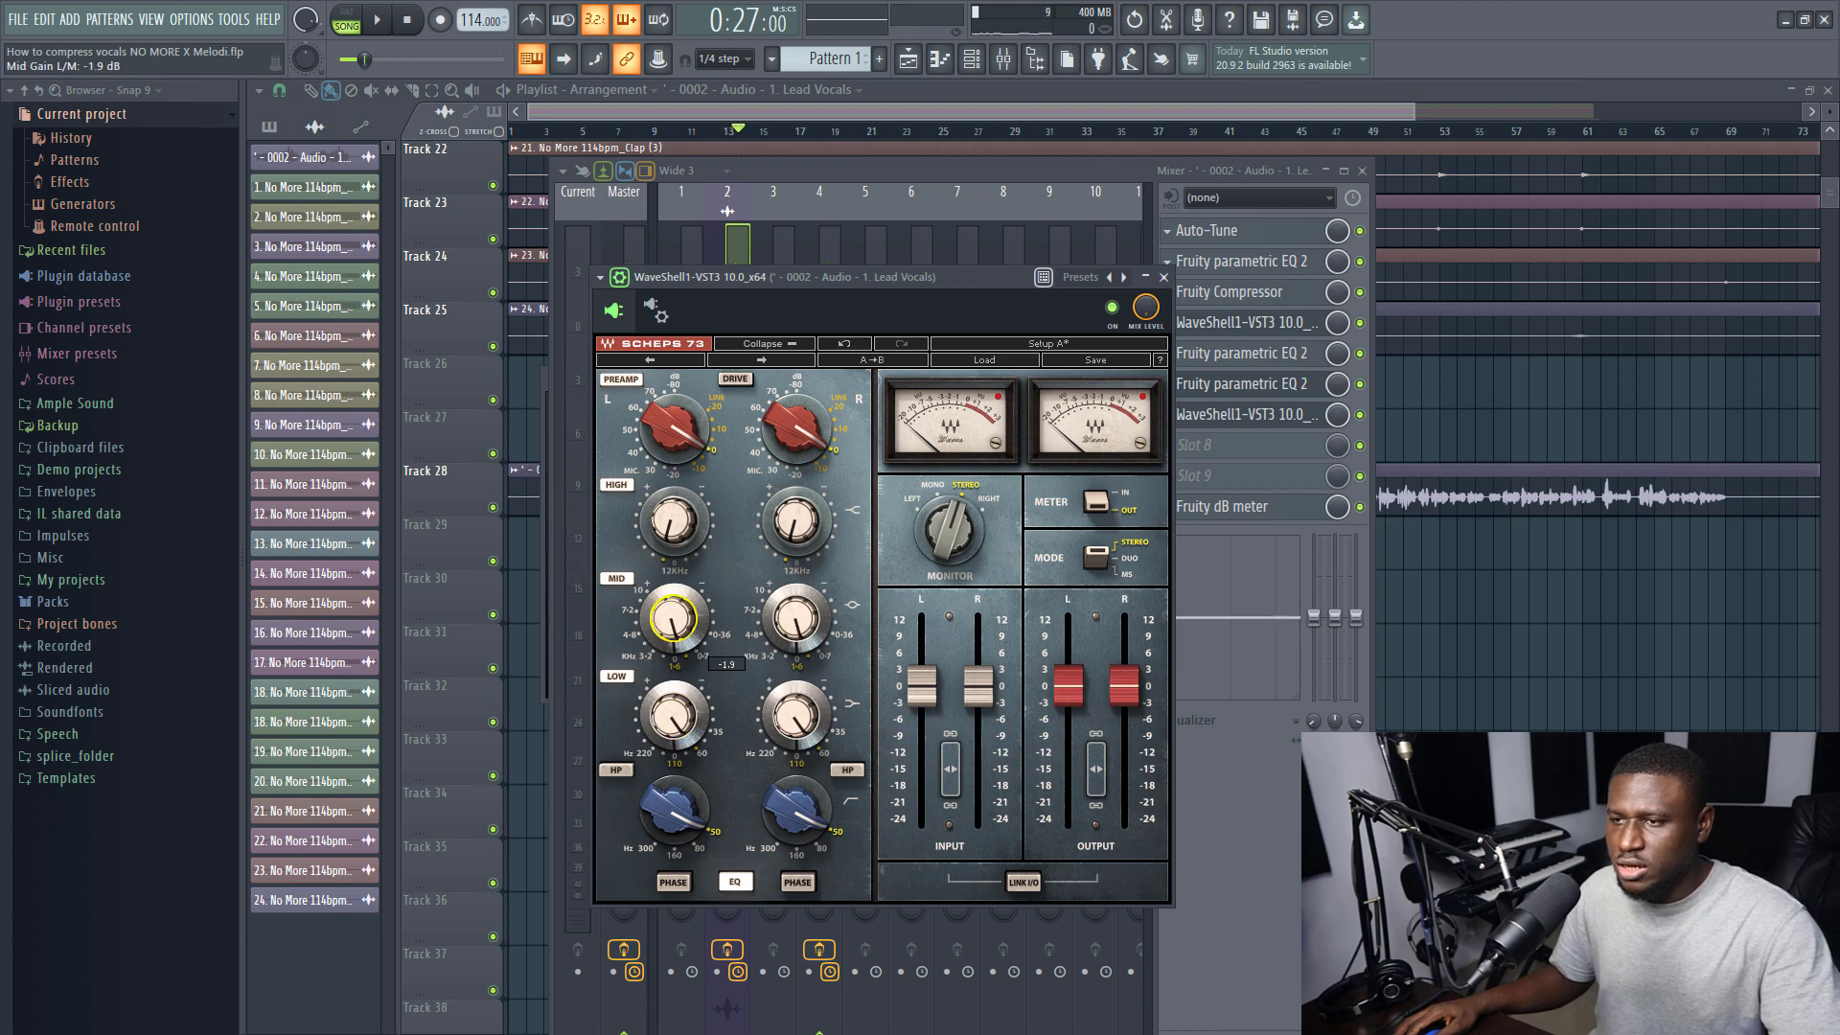
key("space")
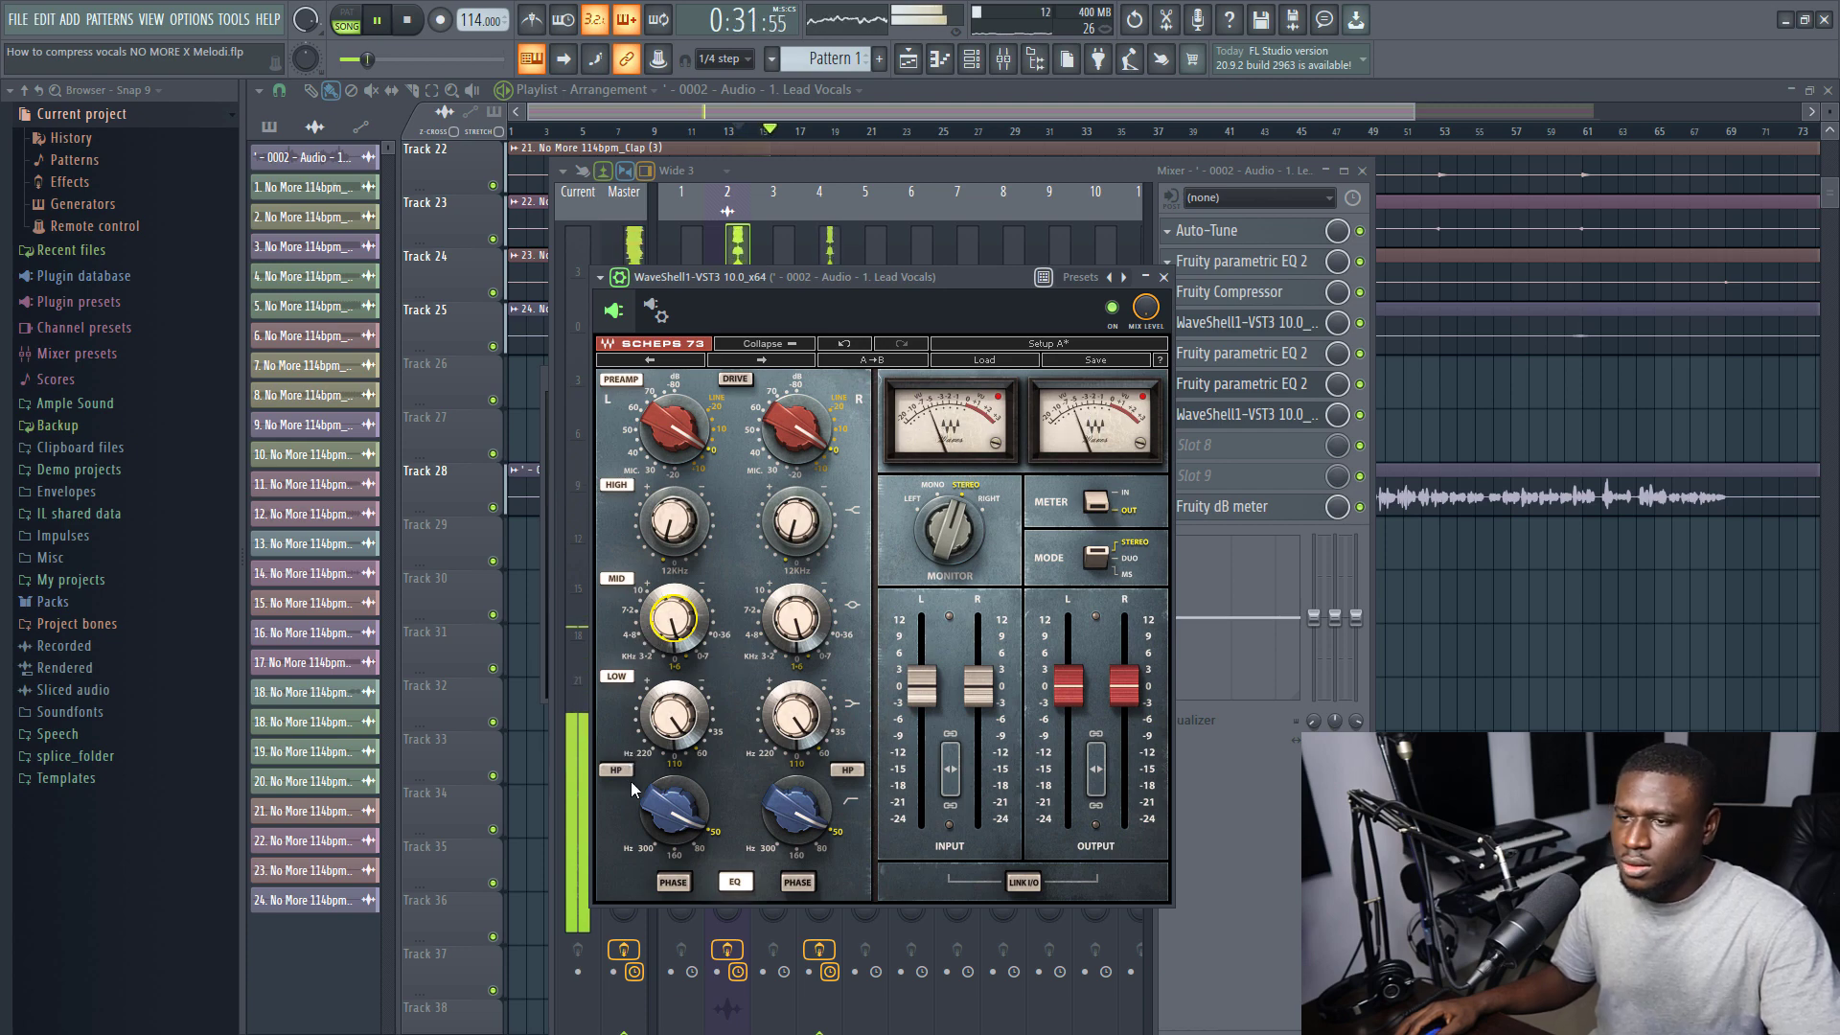
key("space")
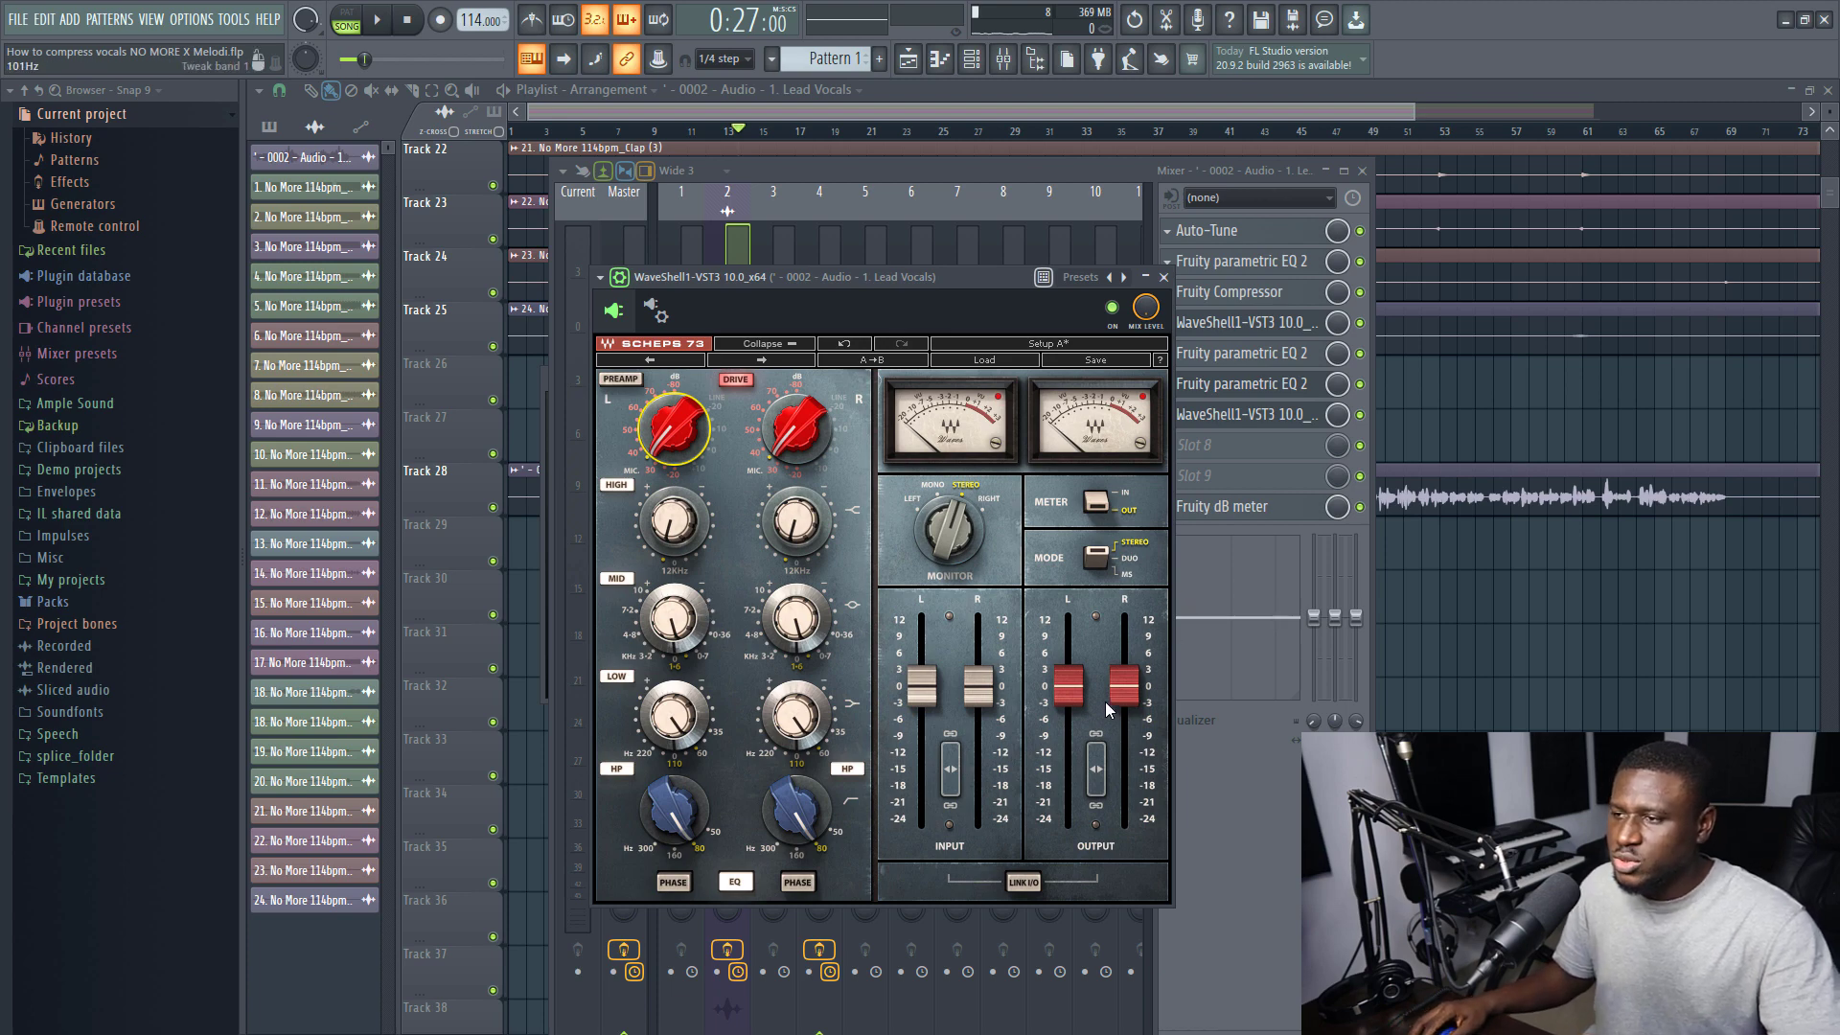
Try Scheps 73's output level at 1.3 dB, and set it to 0.4 dB during playback
left_click_drag(1067, 694, 1066, 684)
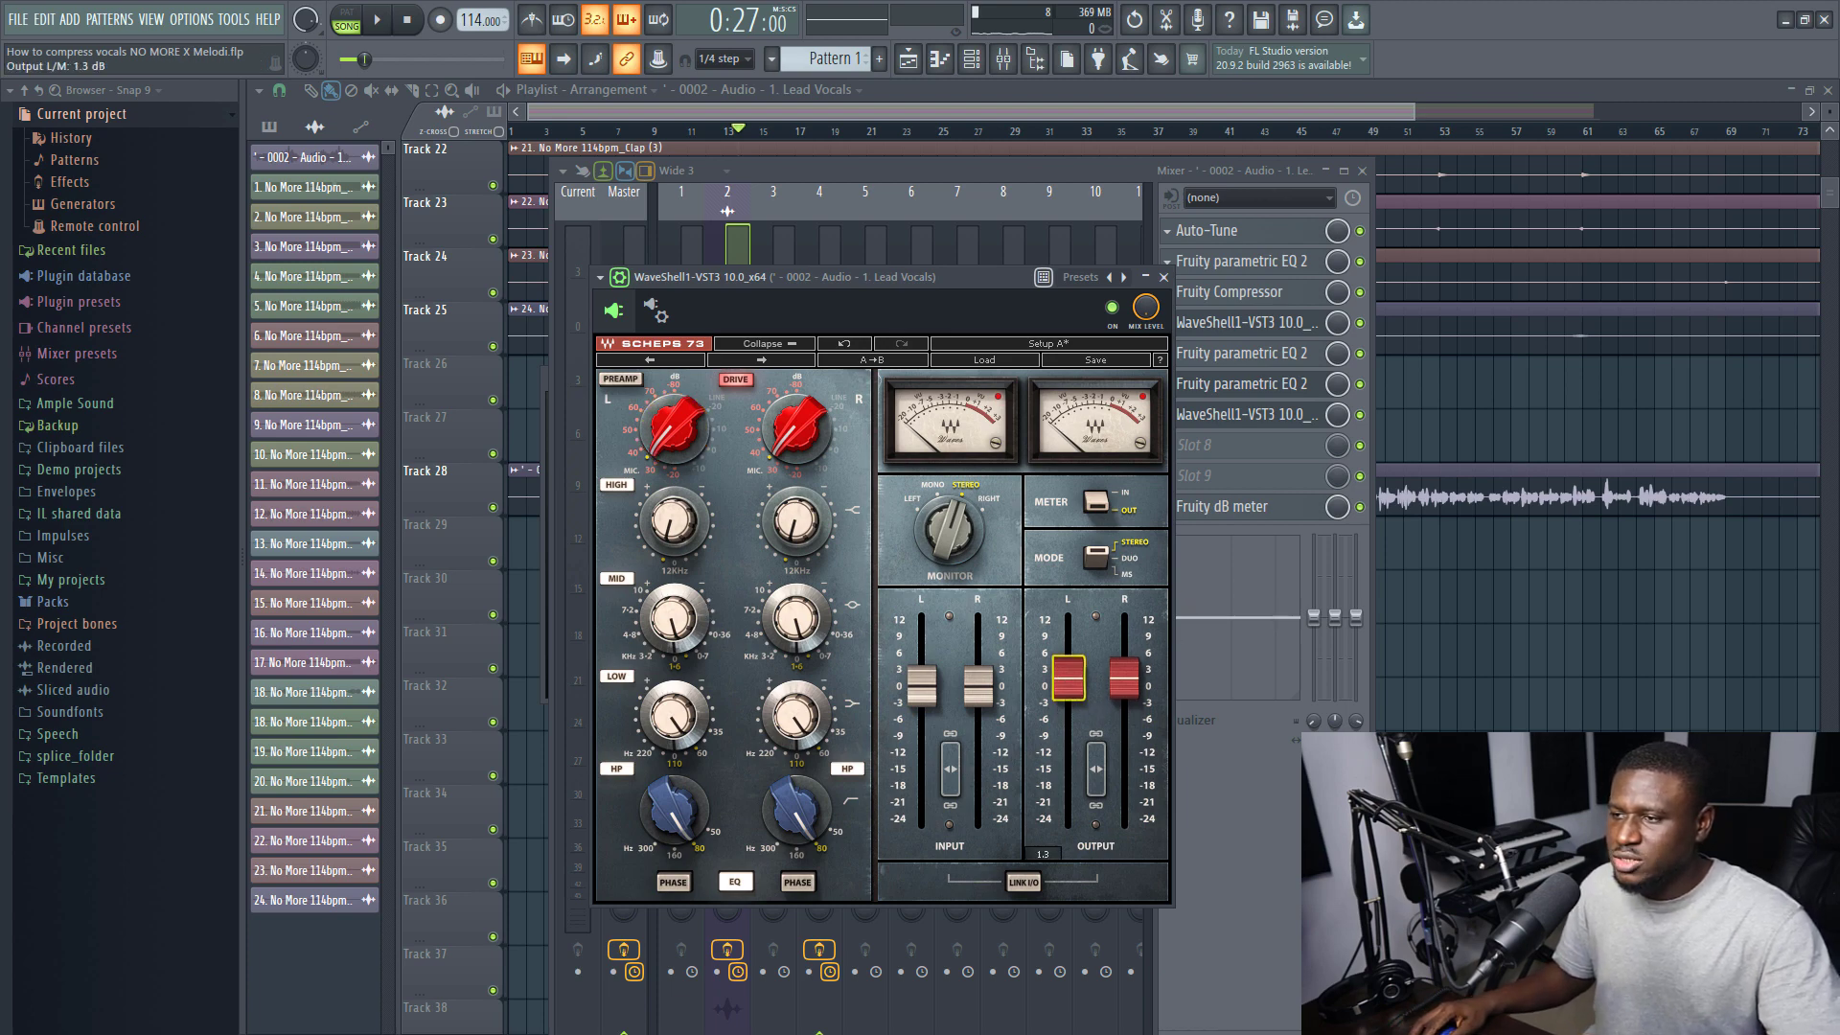
key("space")
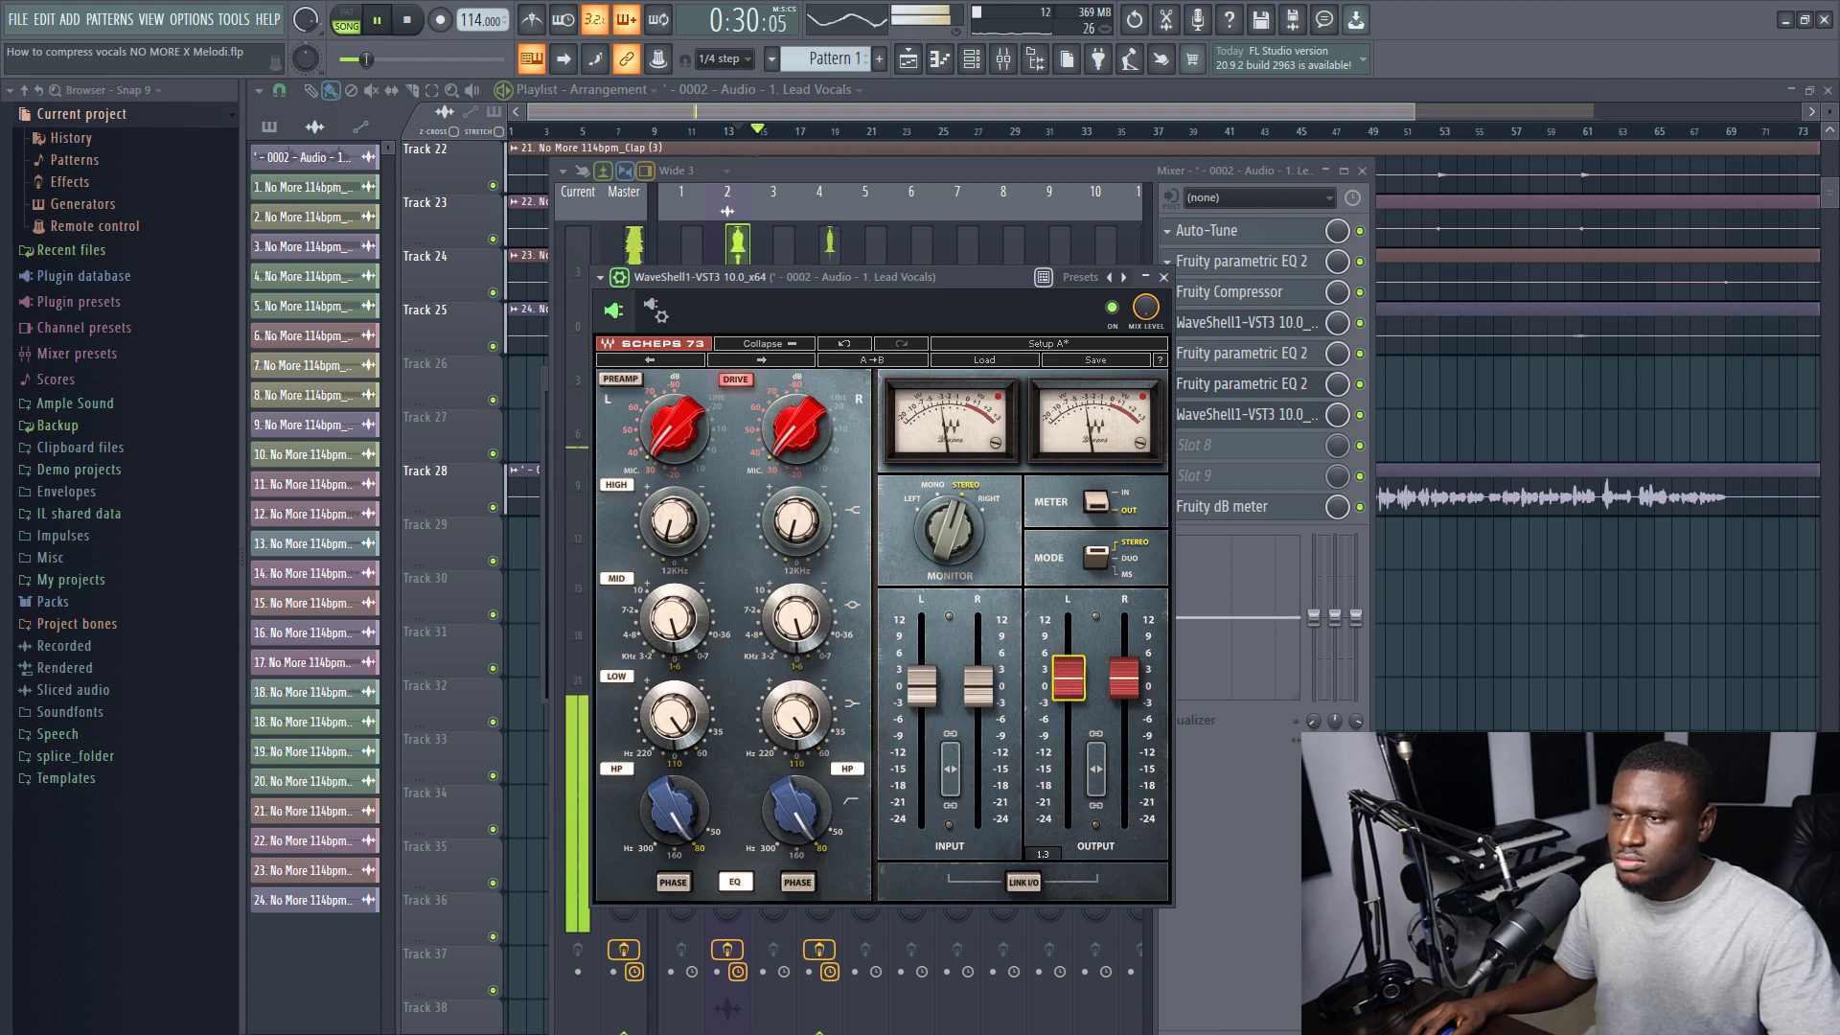
left_click_drag(1069, 678, 1069, 684)
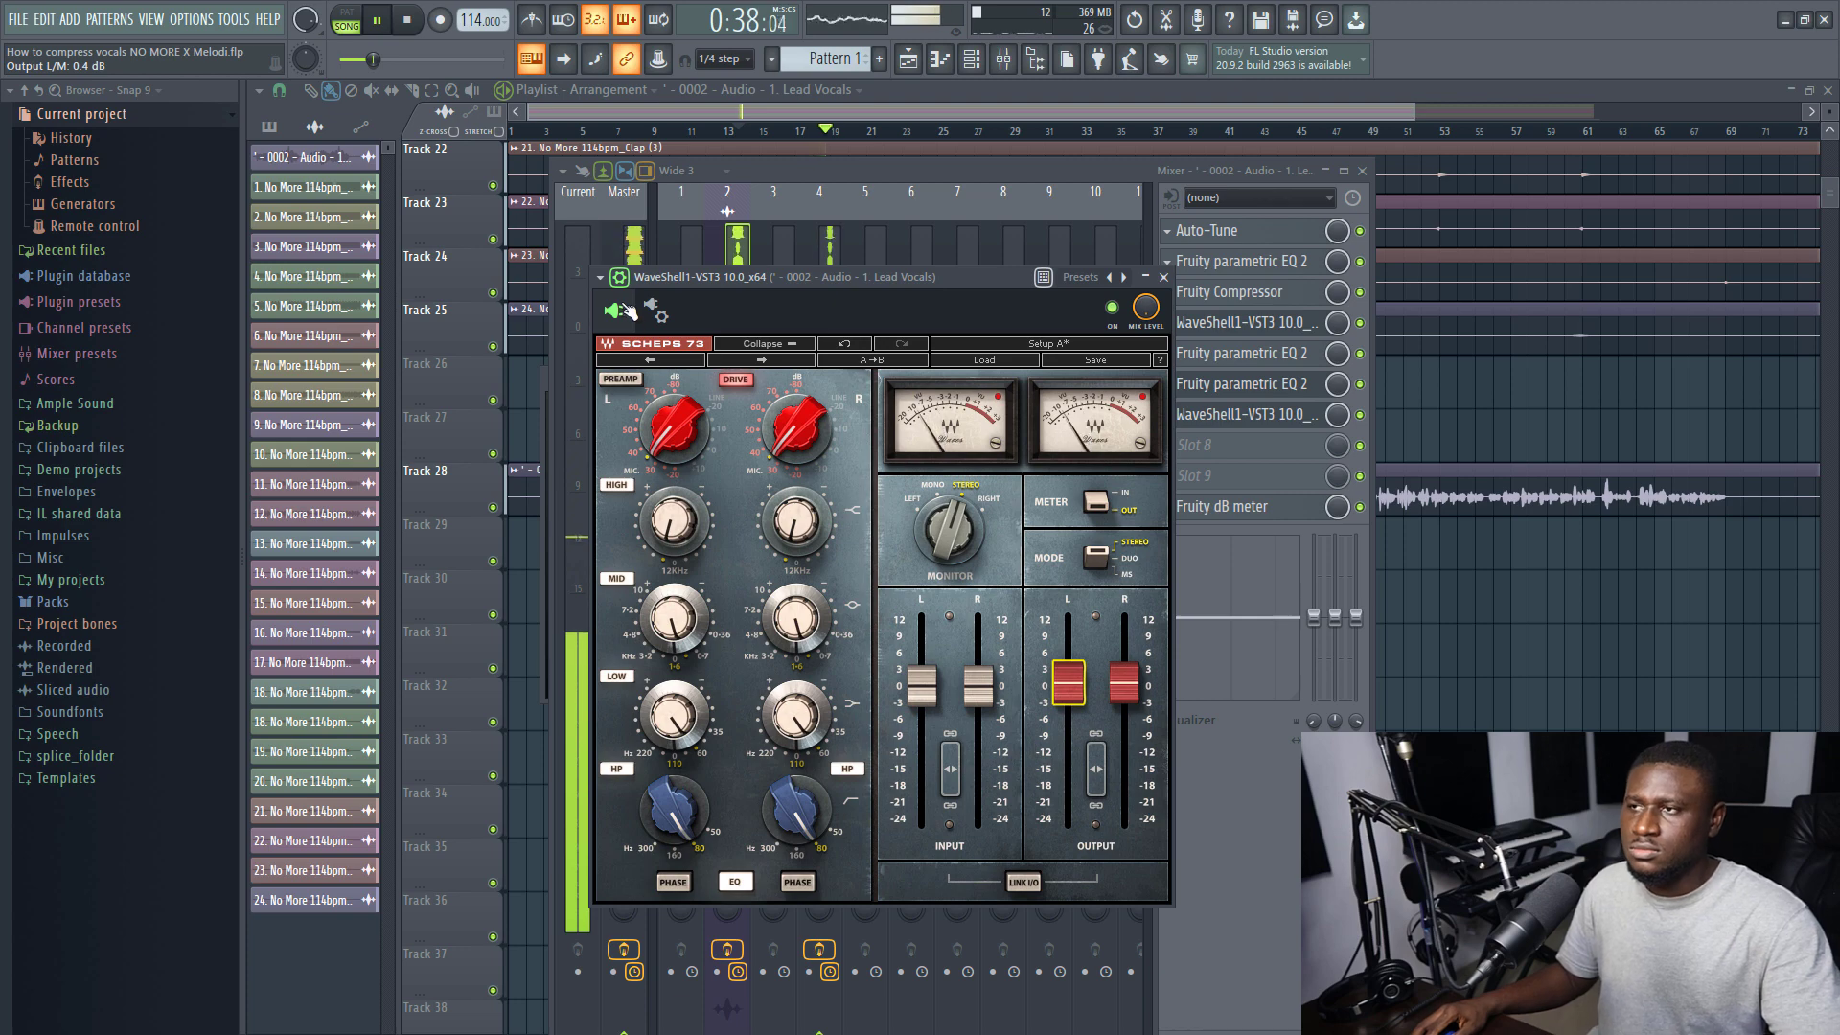
key("space")
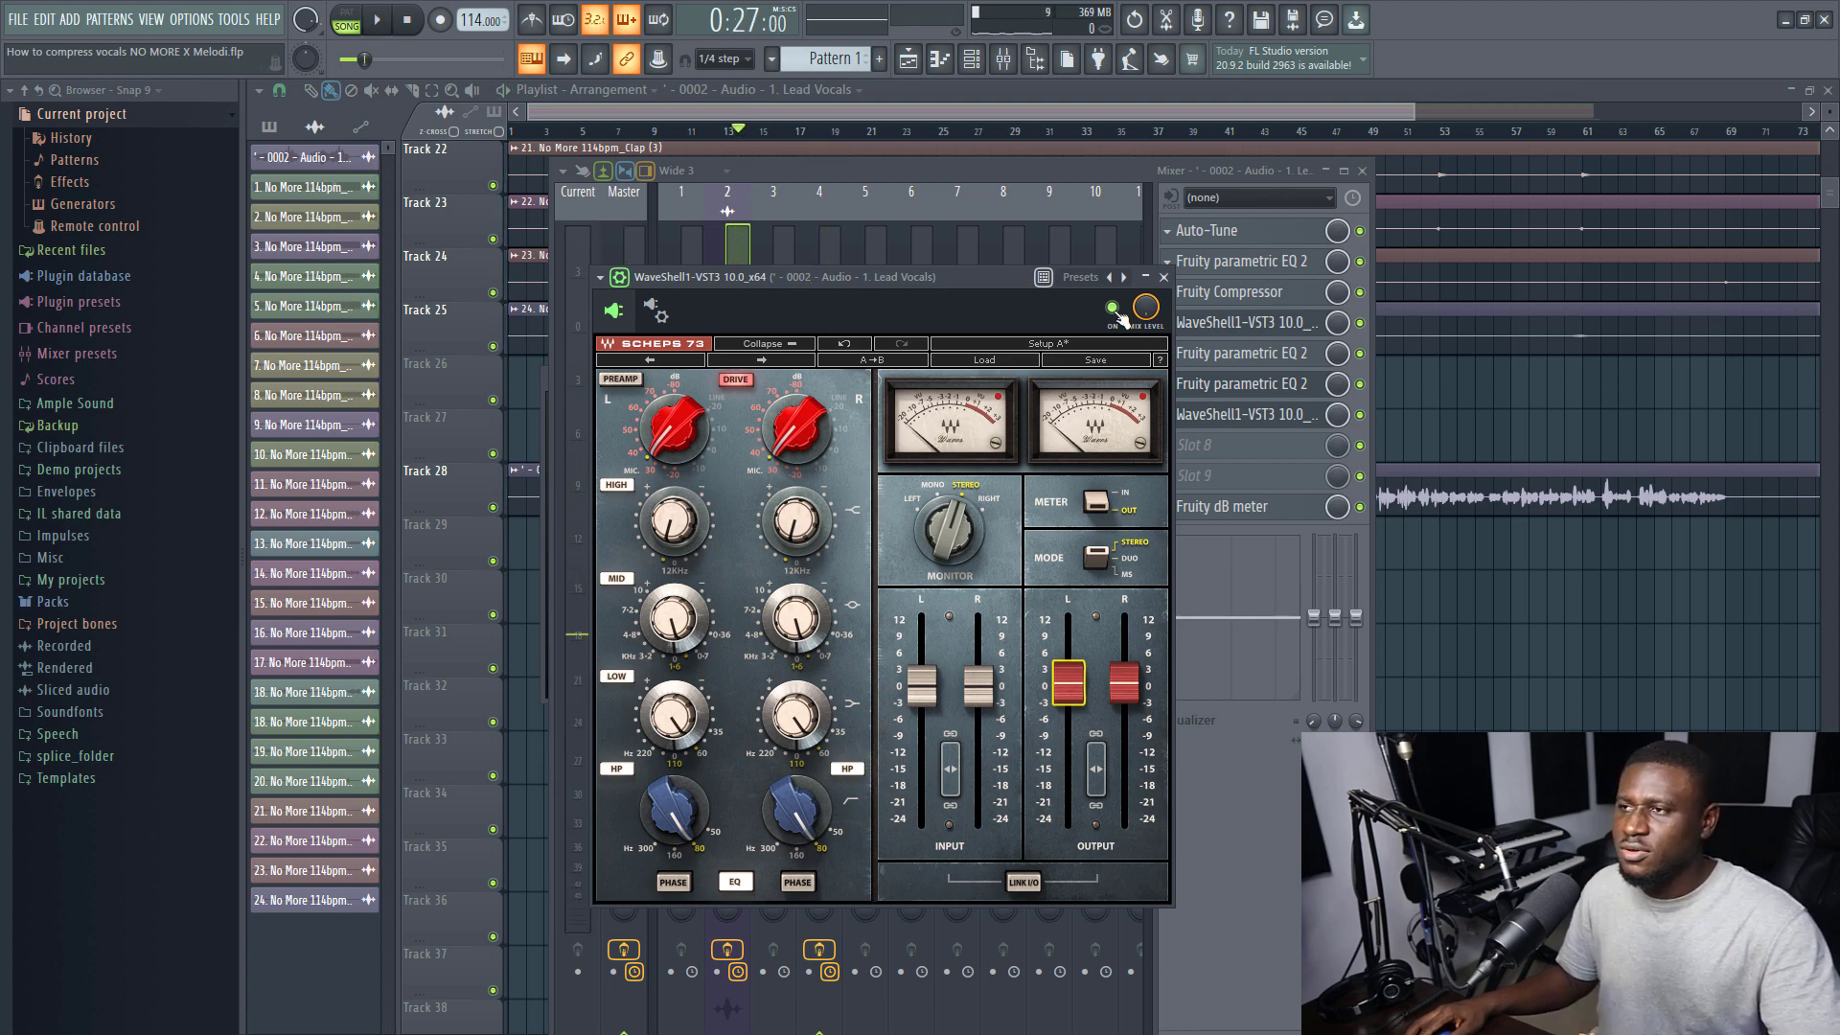
Compare the lead vocal with Scheps 73 bypassed and enabled during playback, leaving it on
key("space")
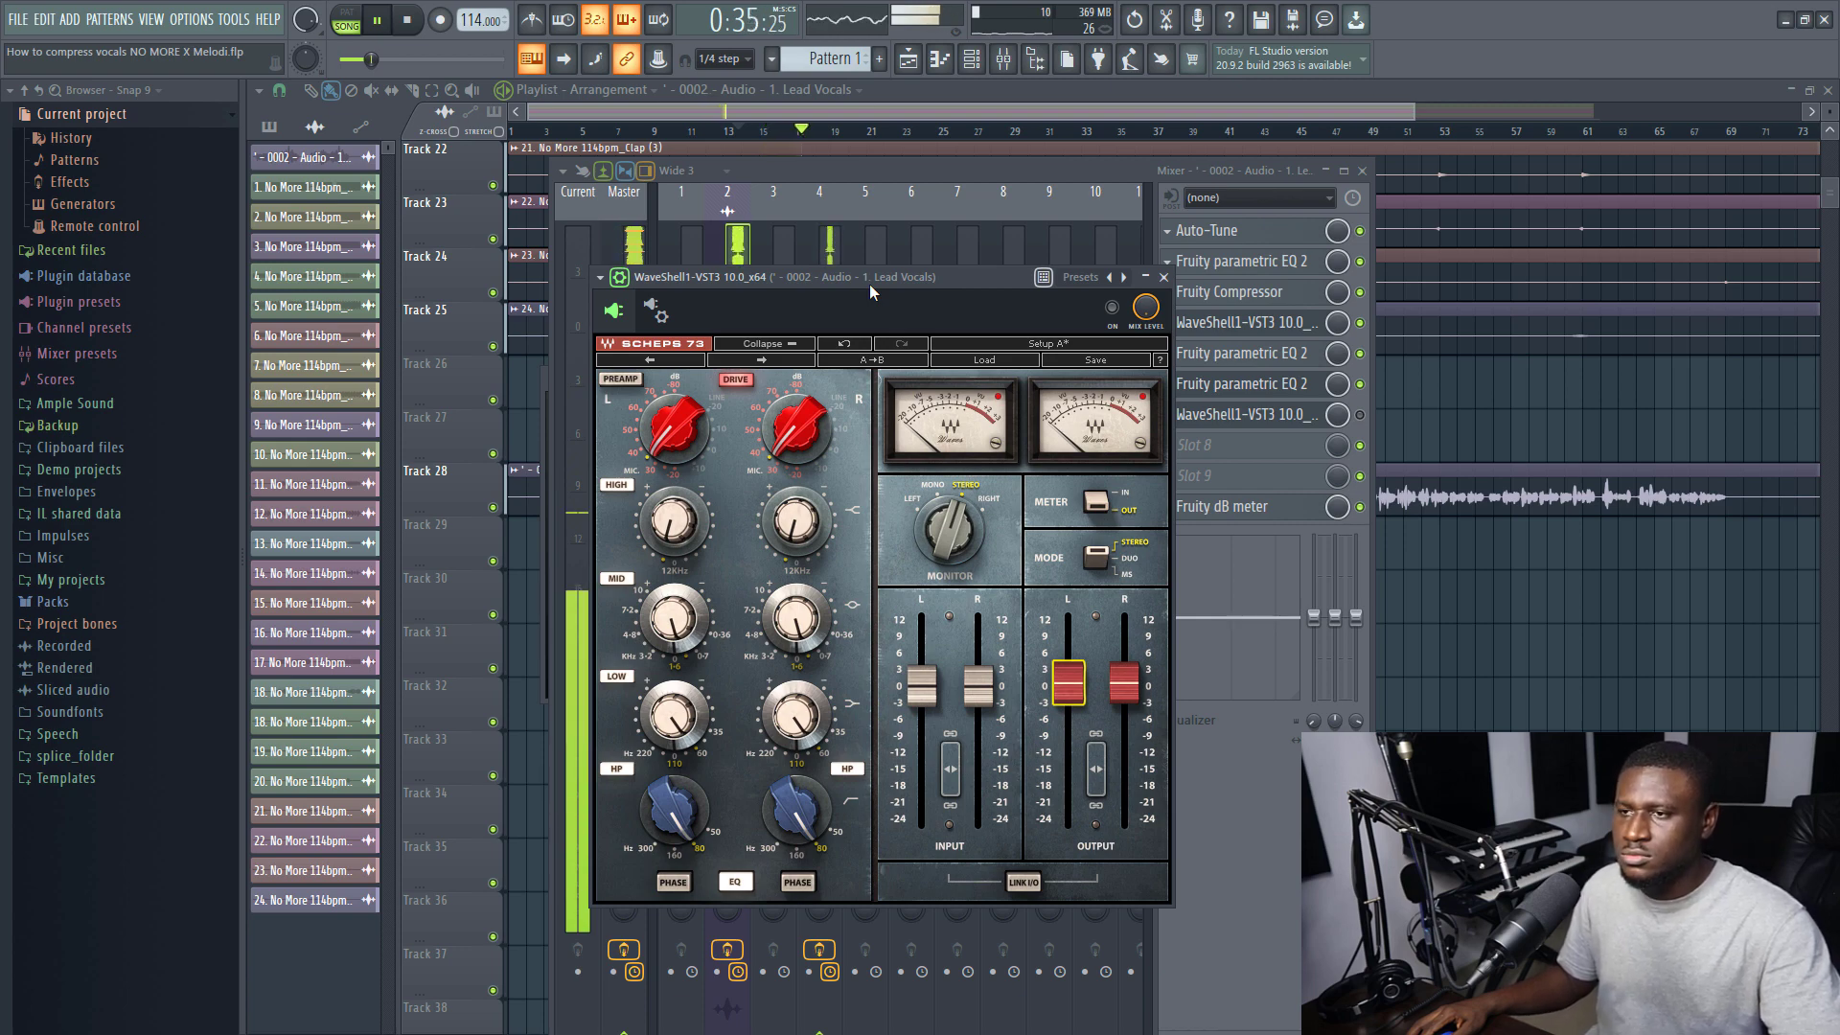
key("space")
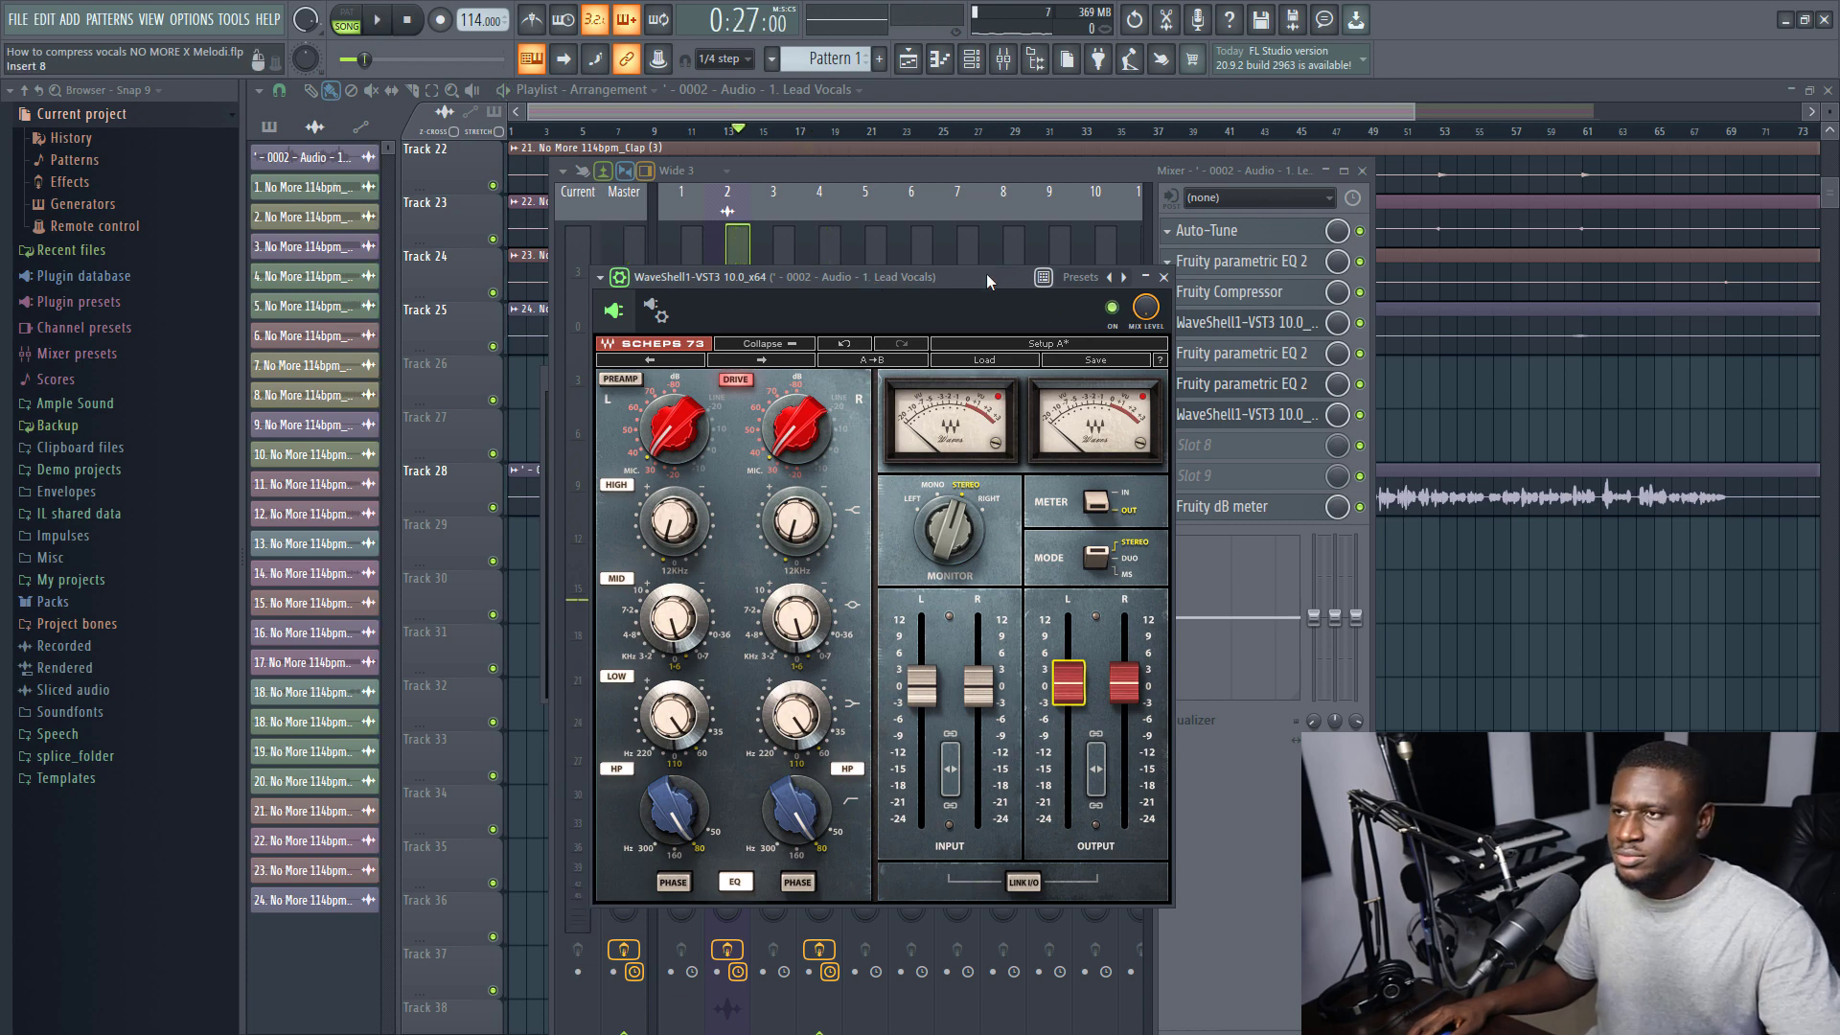
key("space")
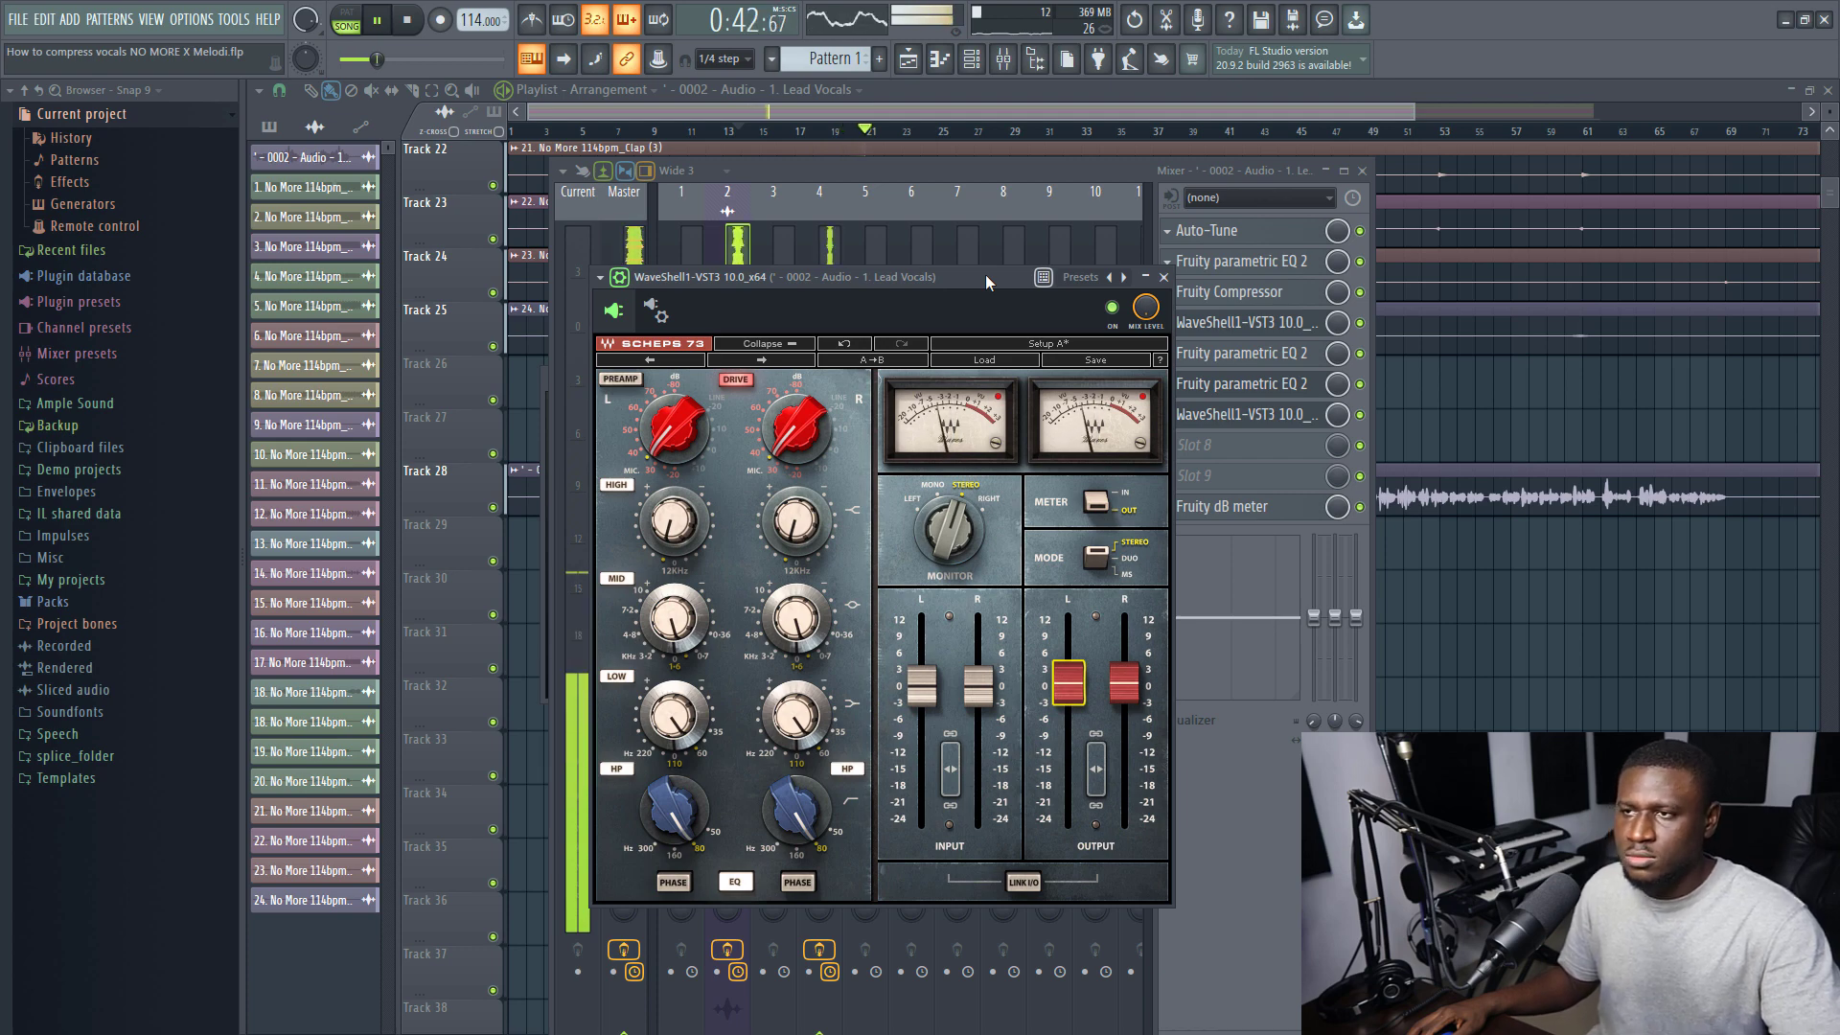
key("space")
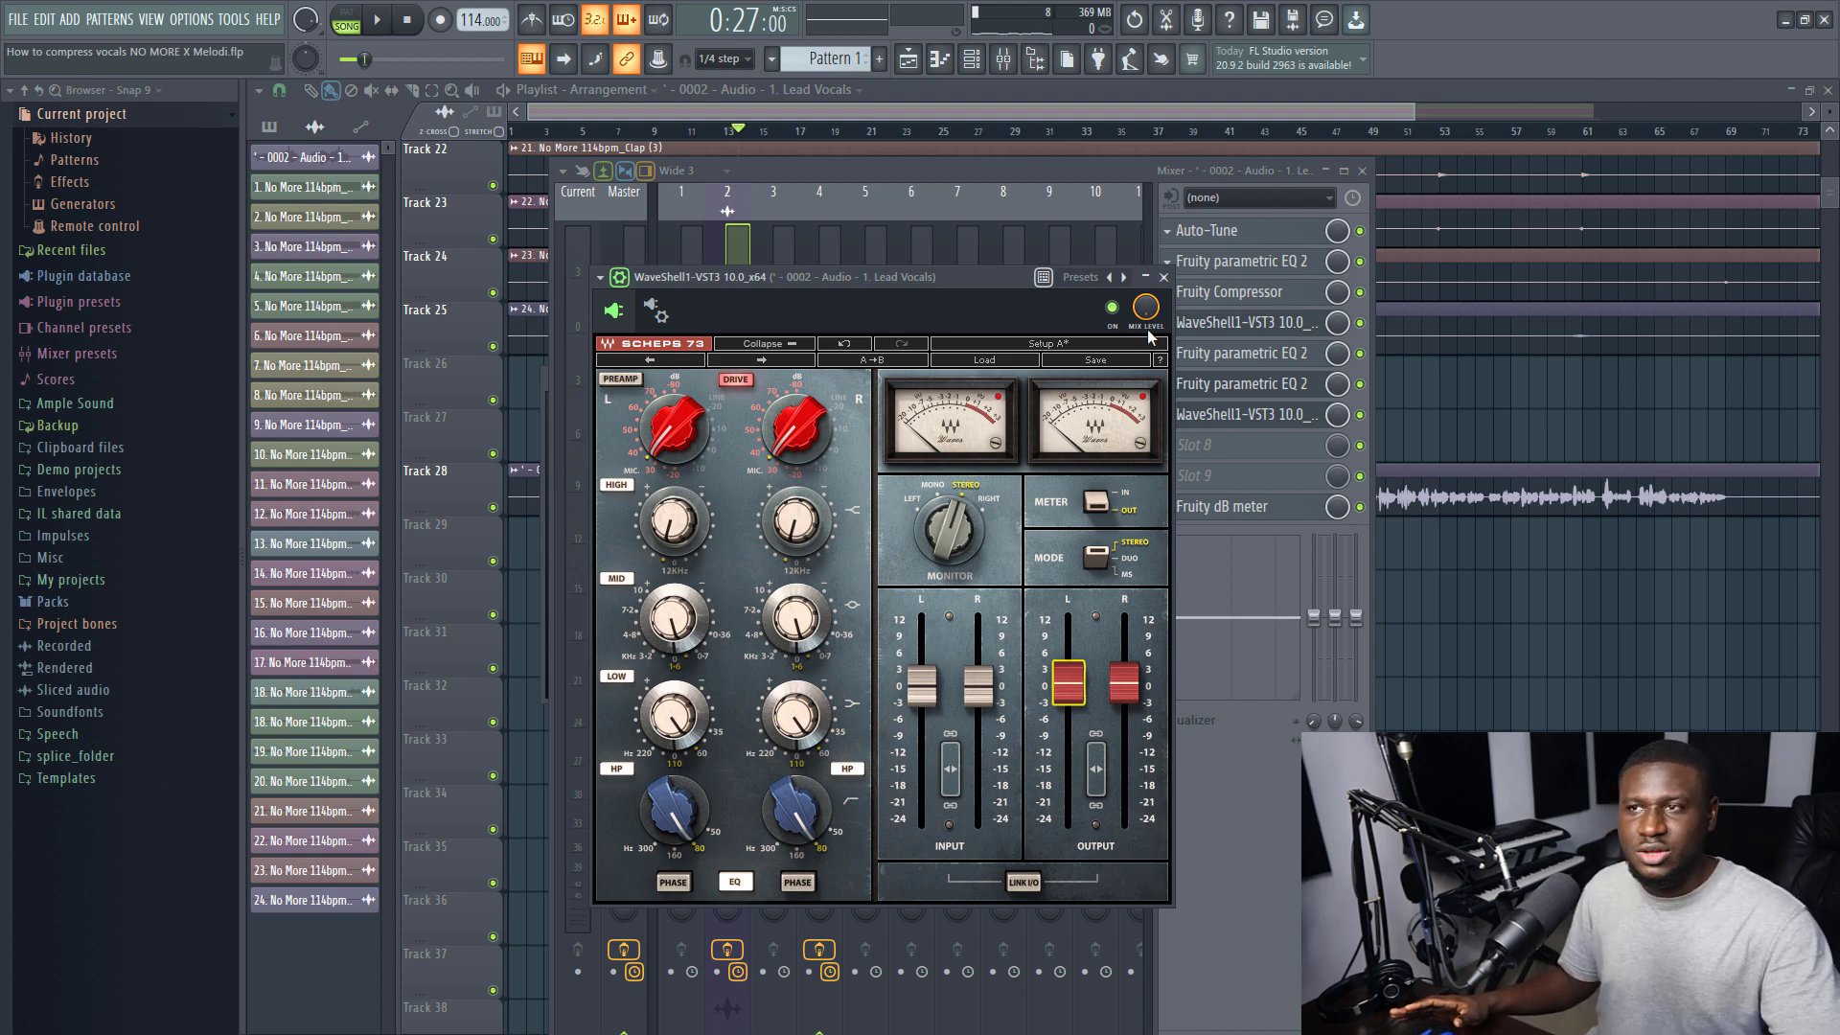
Compare the lead vocal with the slot 5, 6 and 7 effects bypassed and enabled, and review the corrective EQ's curve
left_click(1164, 277)
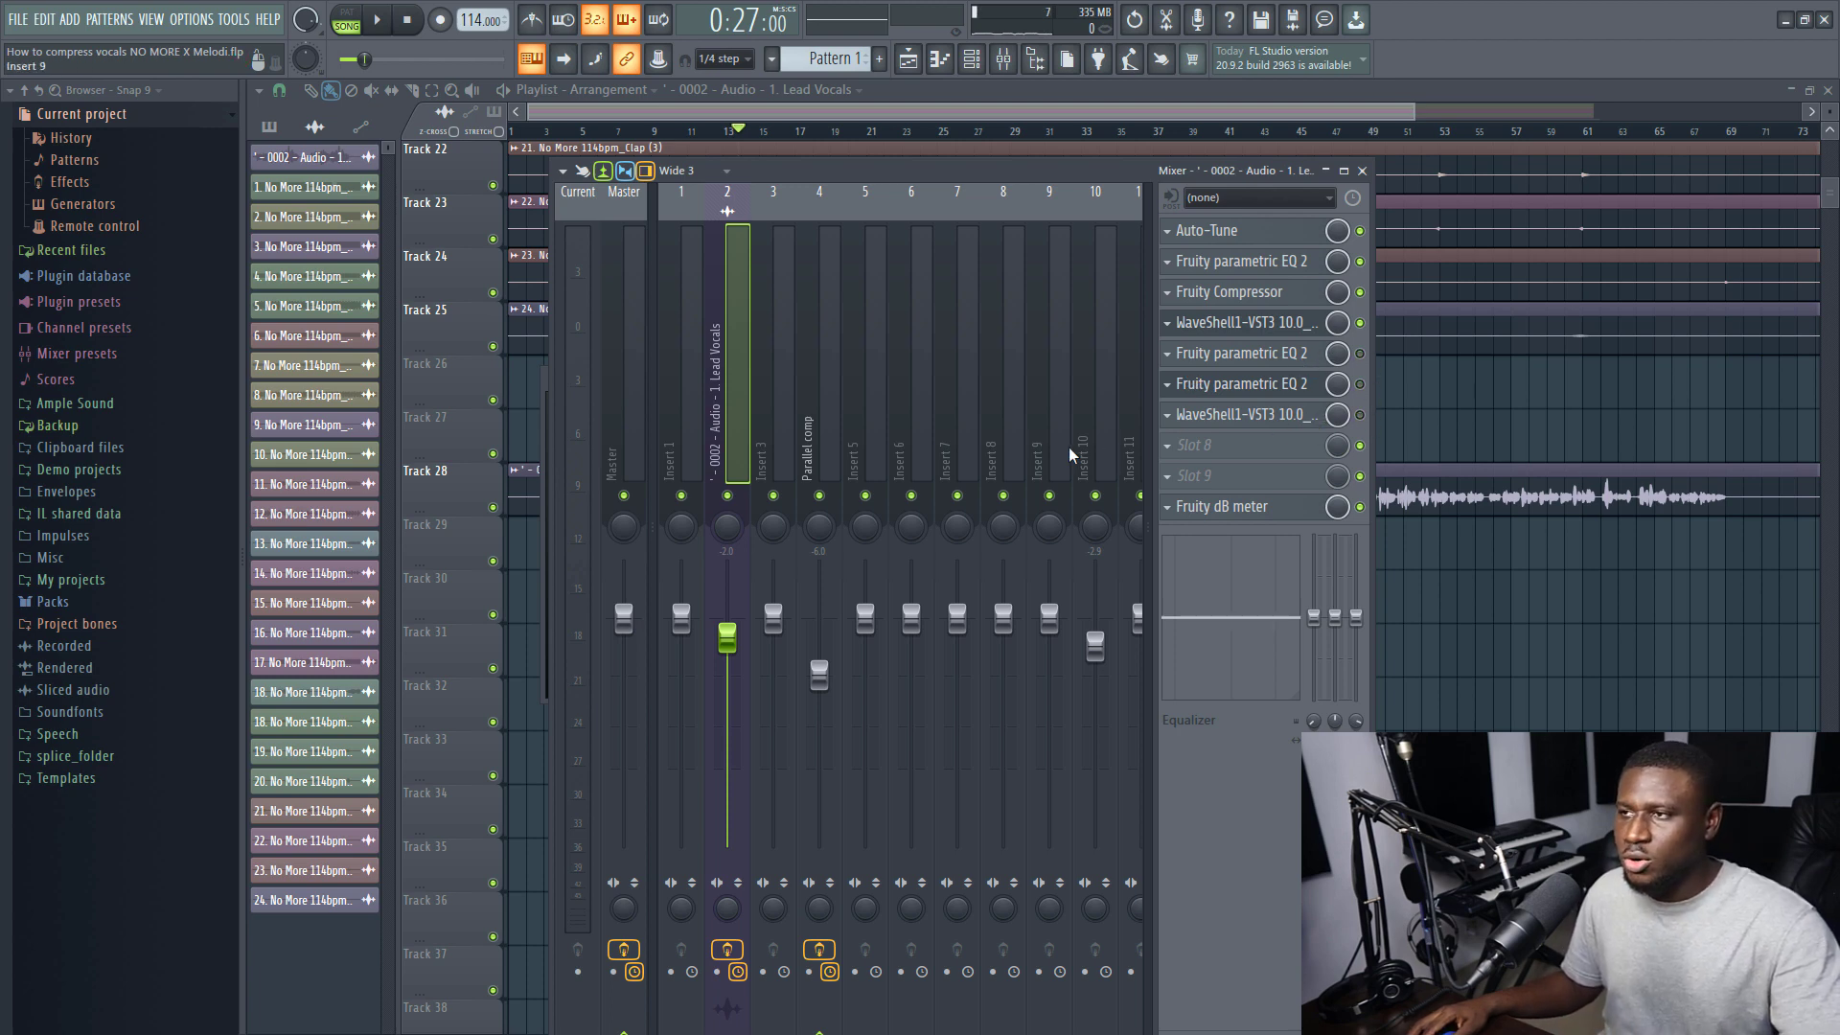
key("space")
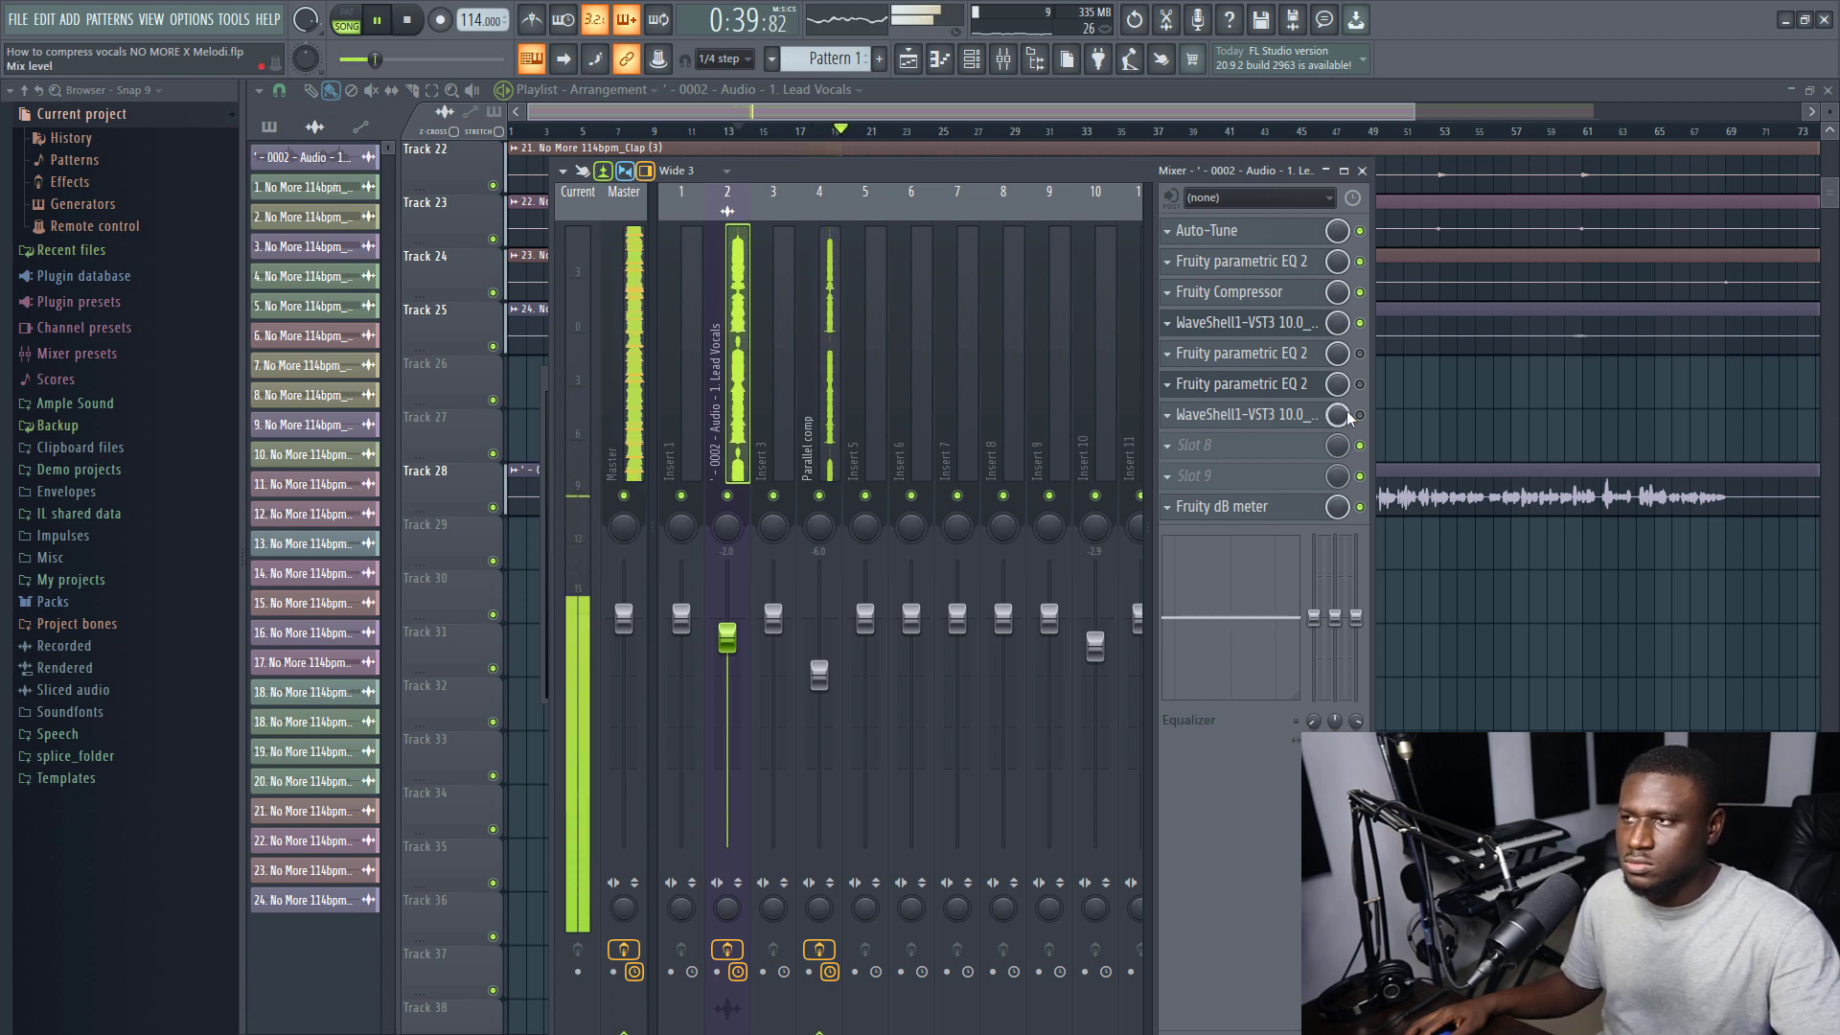
key("space")
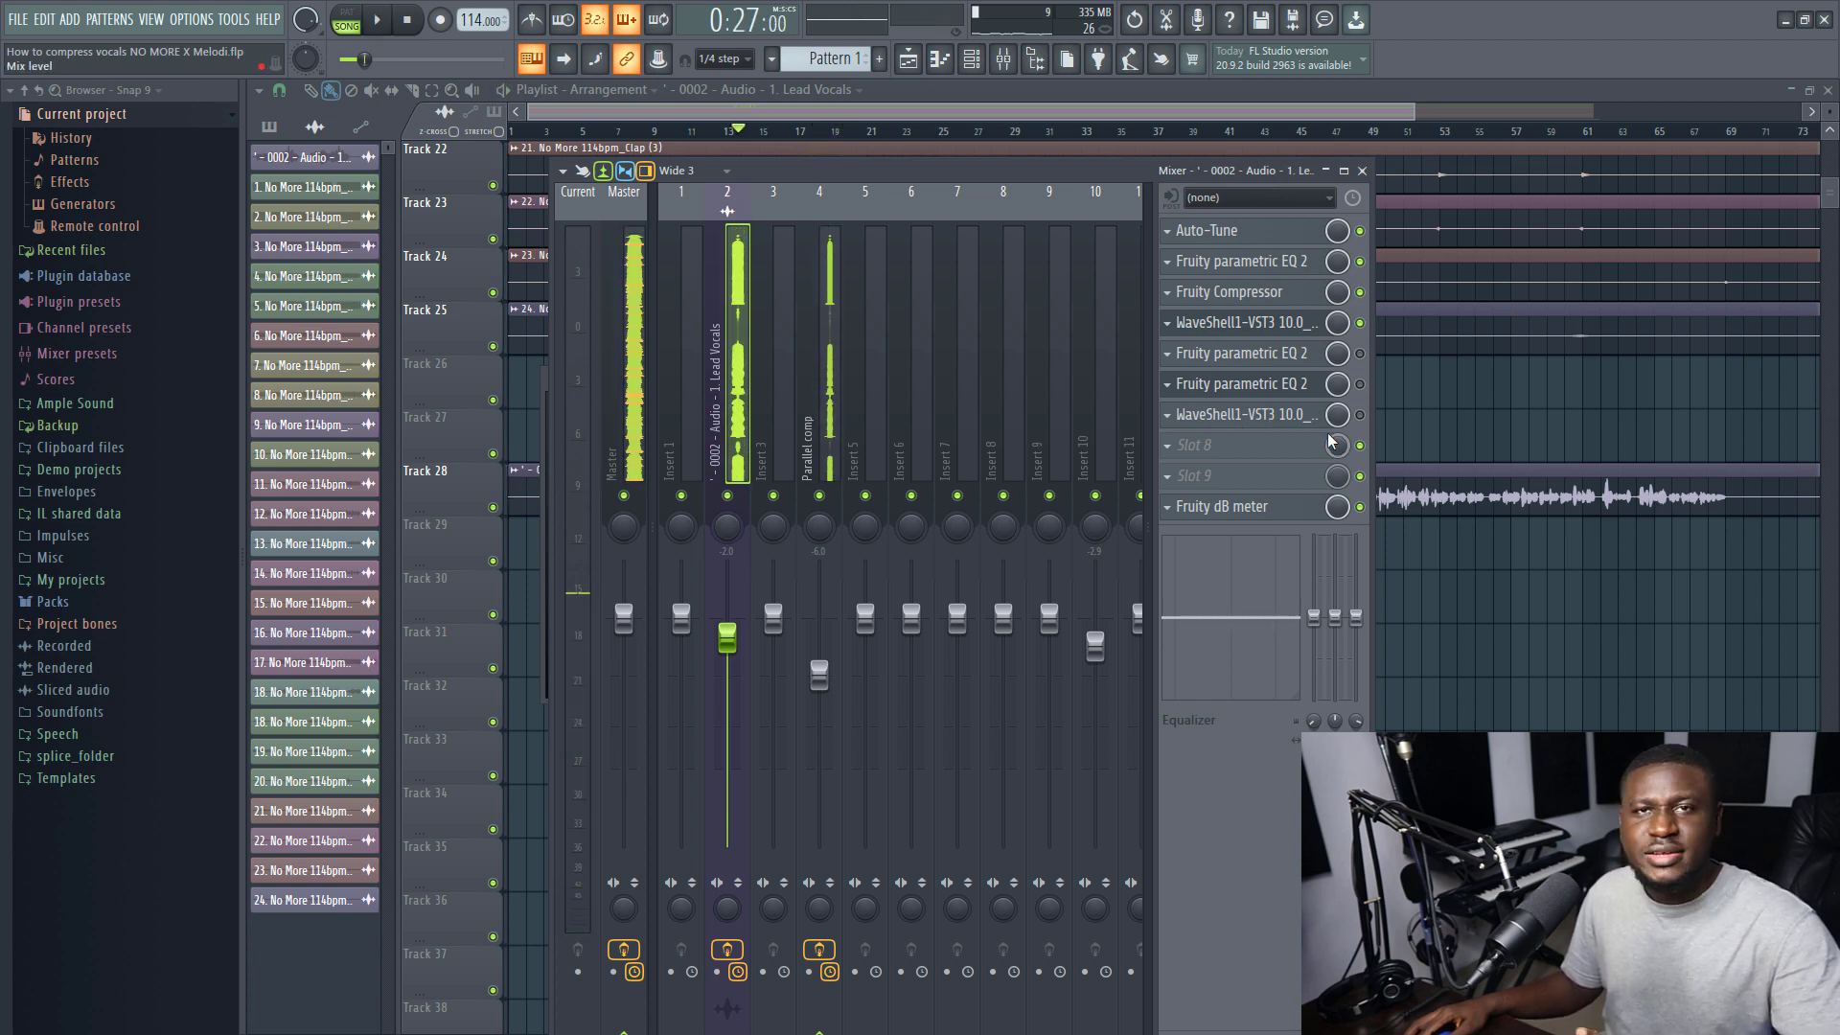
key("space")
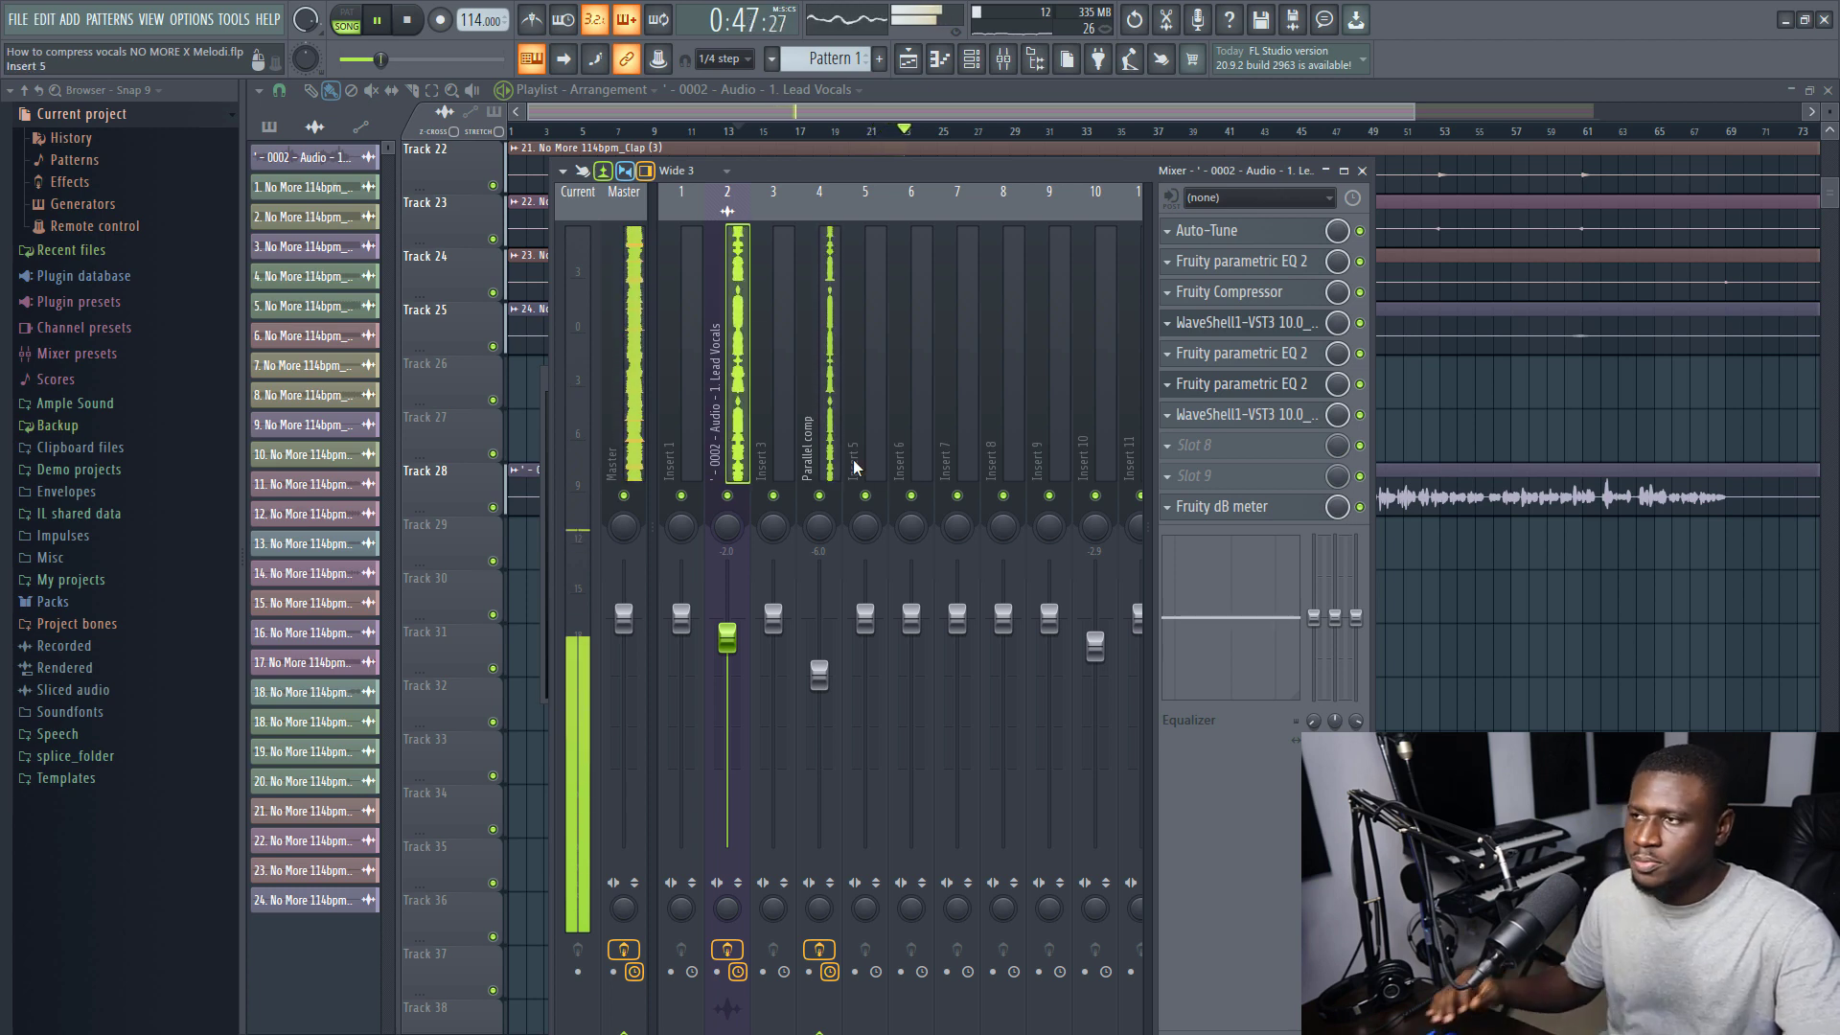
key("space")
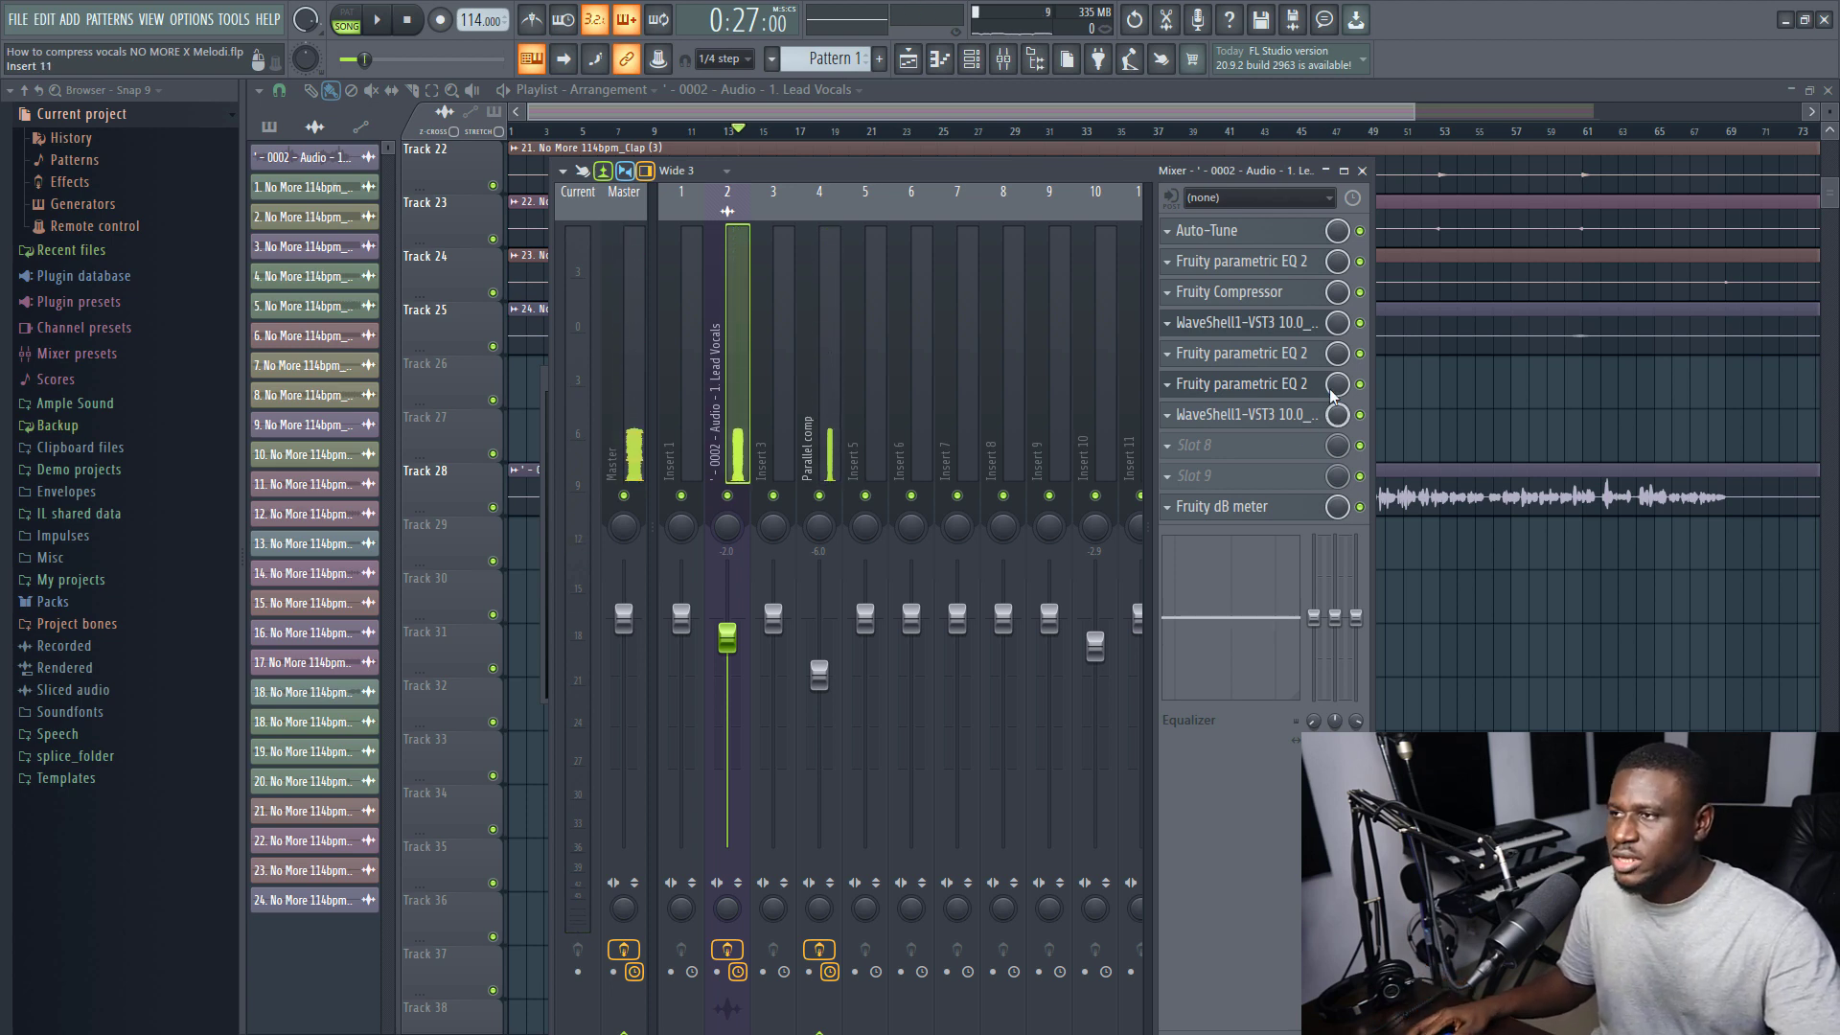
left_click(1304, 372)
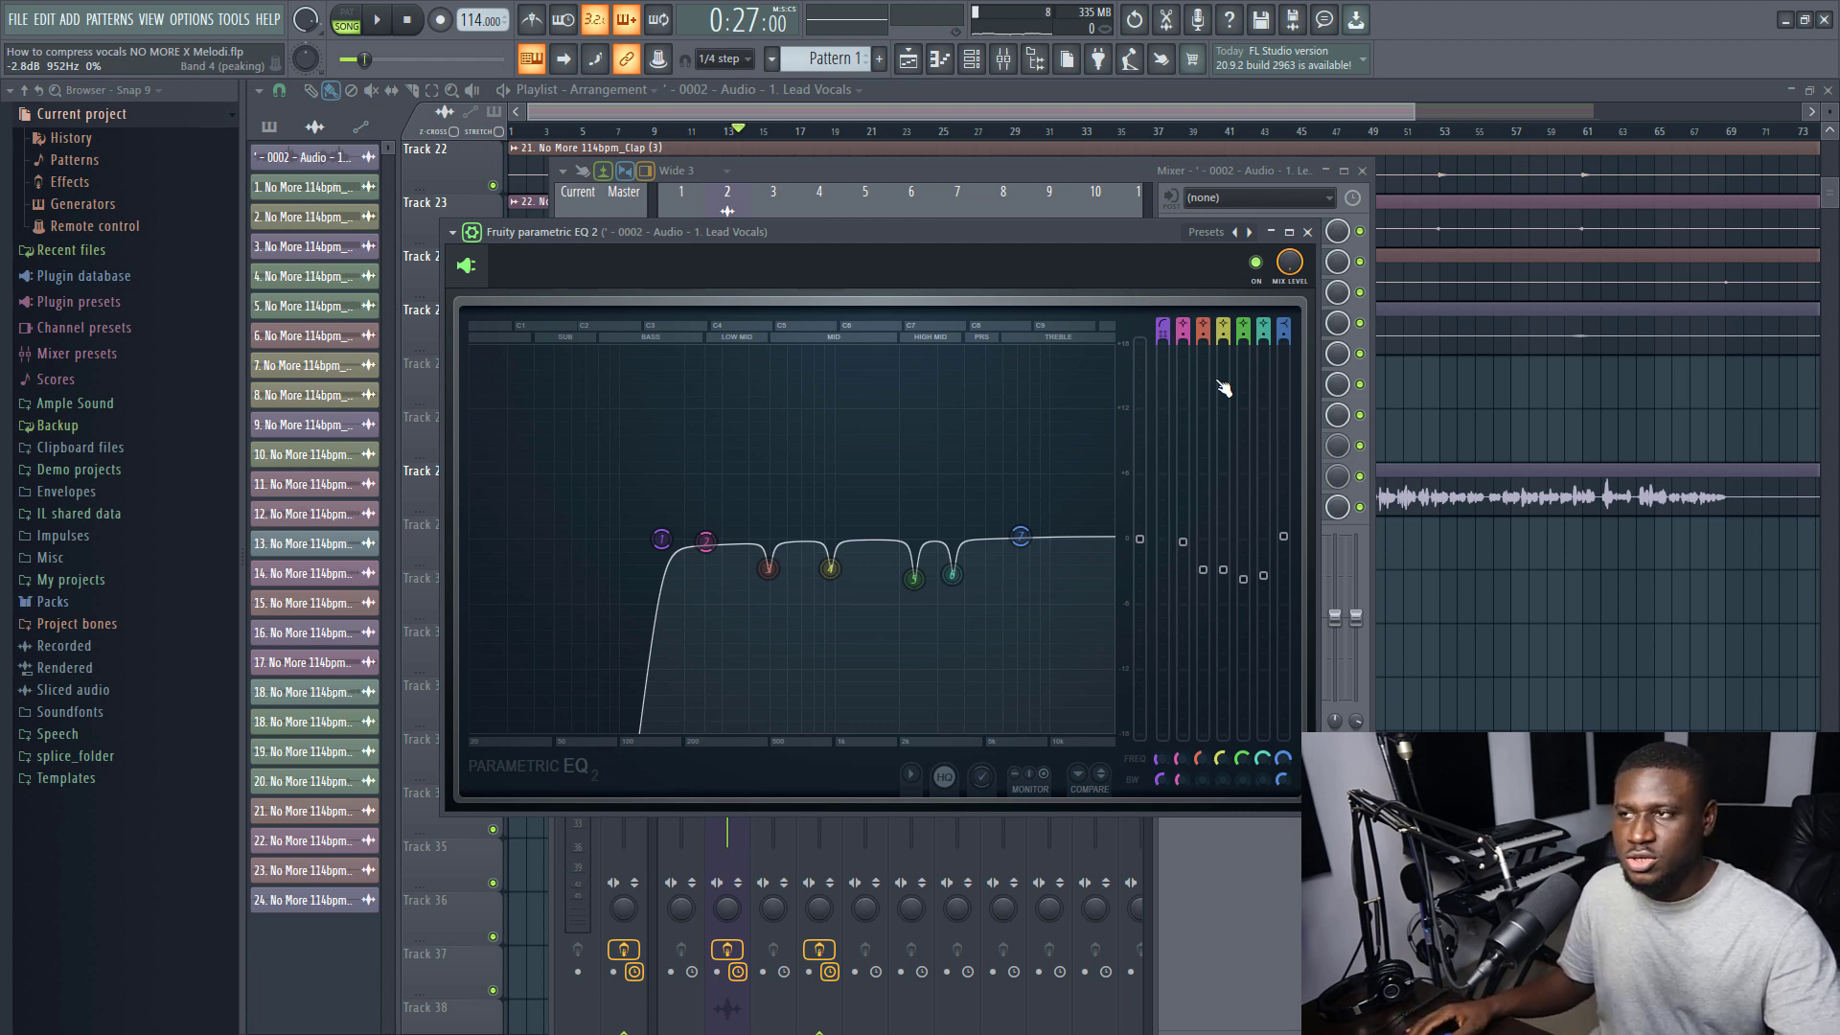
left_click(1308, 233)
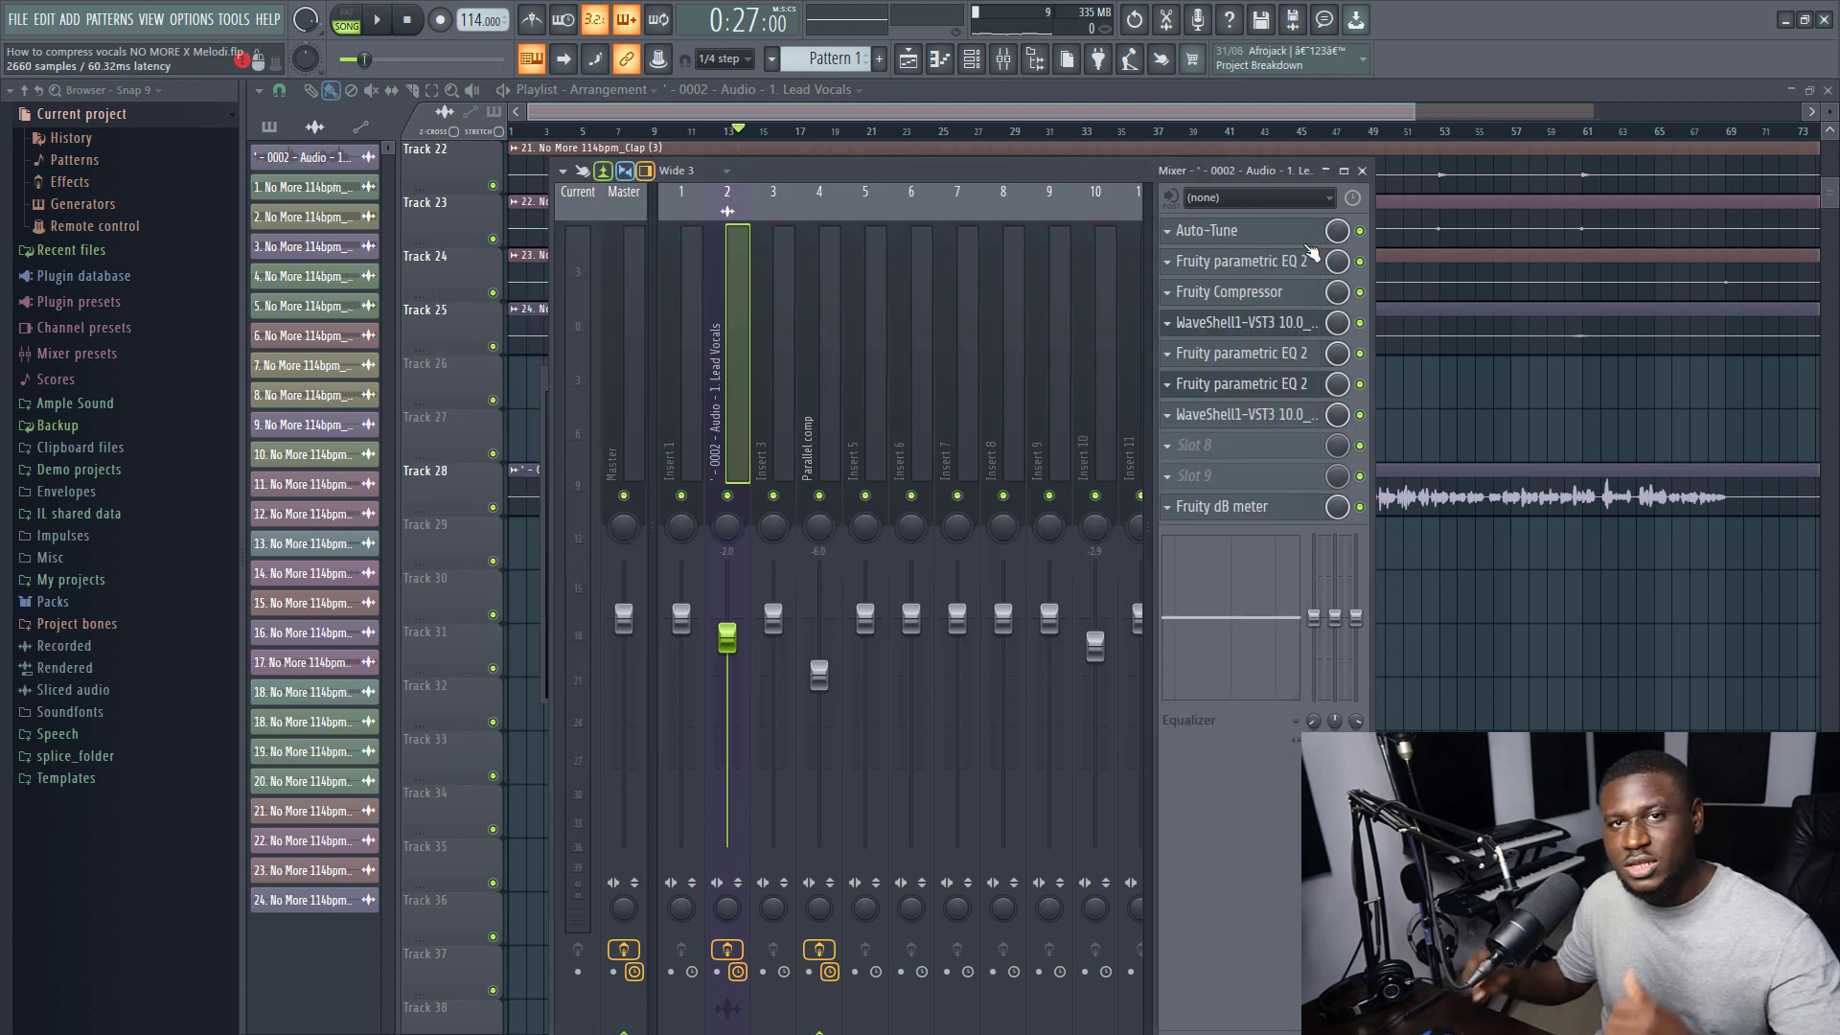